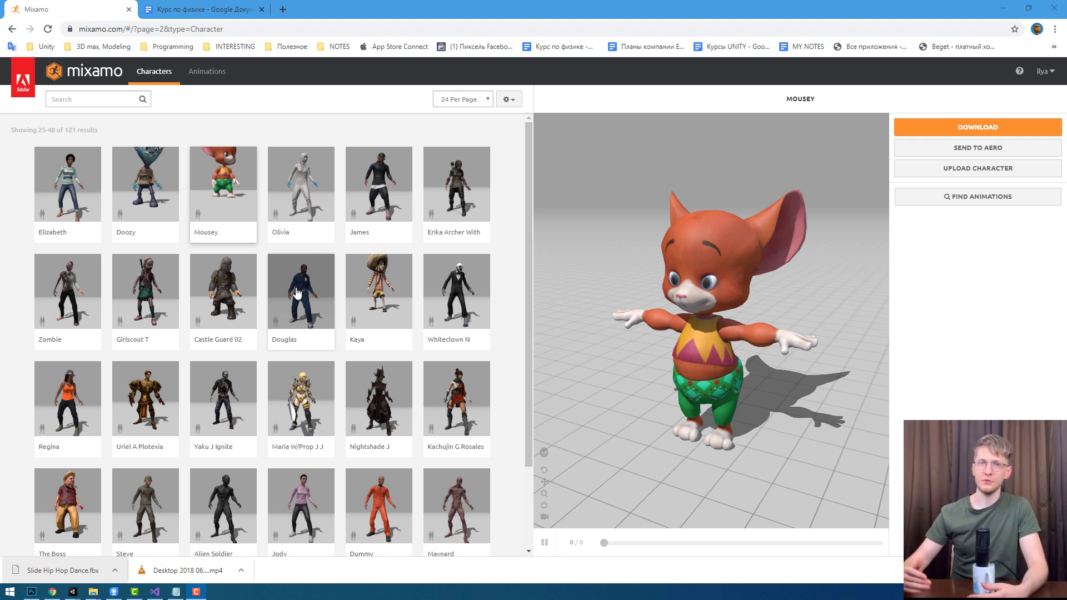
# Scroll through page 2 of Mixamo's character grid with Mousey in the preview.
pyautogui.scroll(-3, 219, 492)
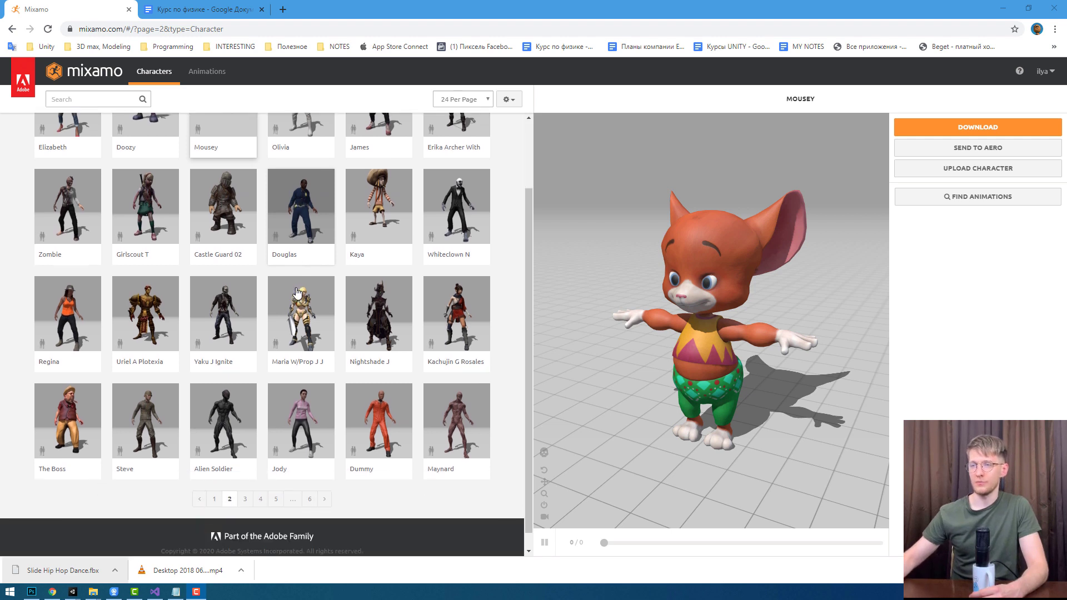
pyautogui.scroll(1, 289, 417)
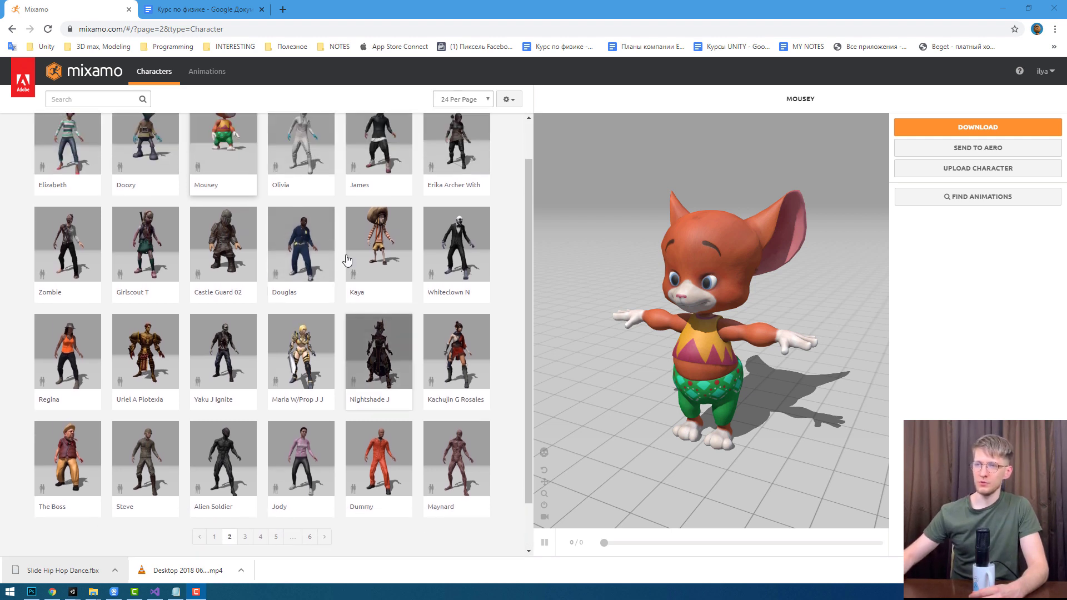
# Download Douglas as Douglas.fbx in T-pose, then go to the Animations library.
pyautogui.click(300, 261)
pyautogui.scroll(1, 296, 300)
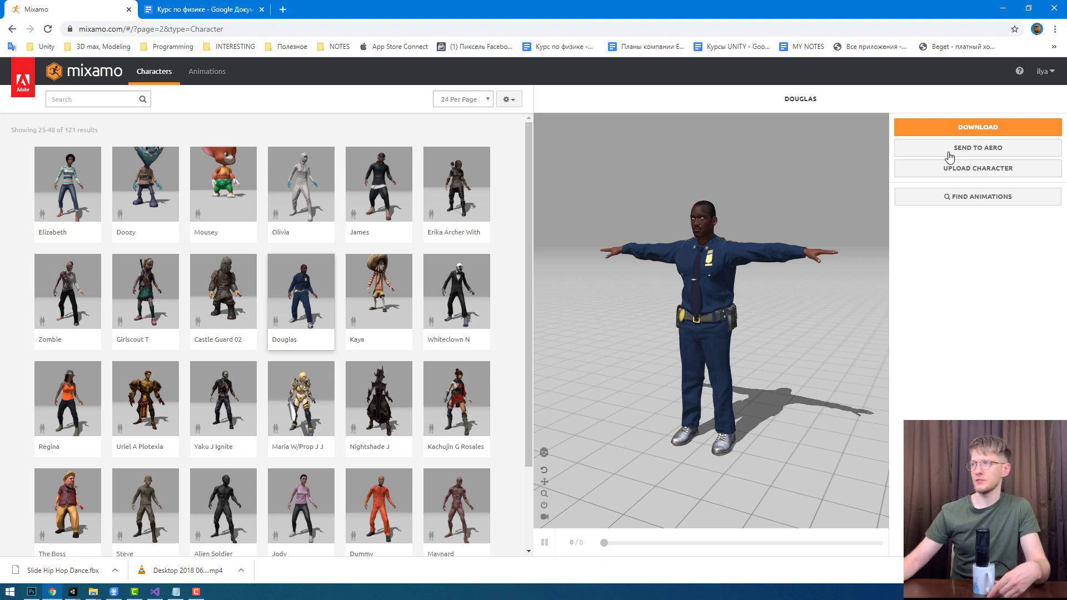
pyautogui.click(956, 132)
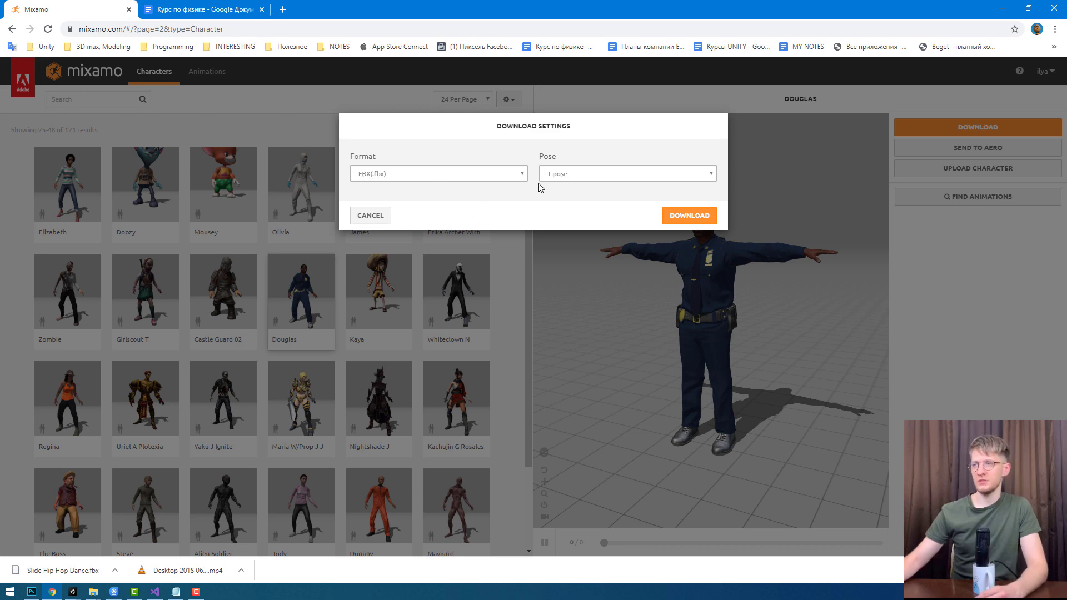
pyautogui.click(681, 220)
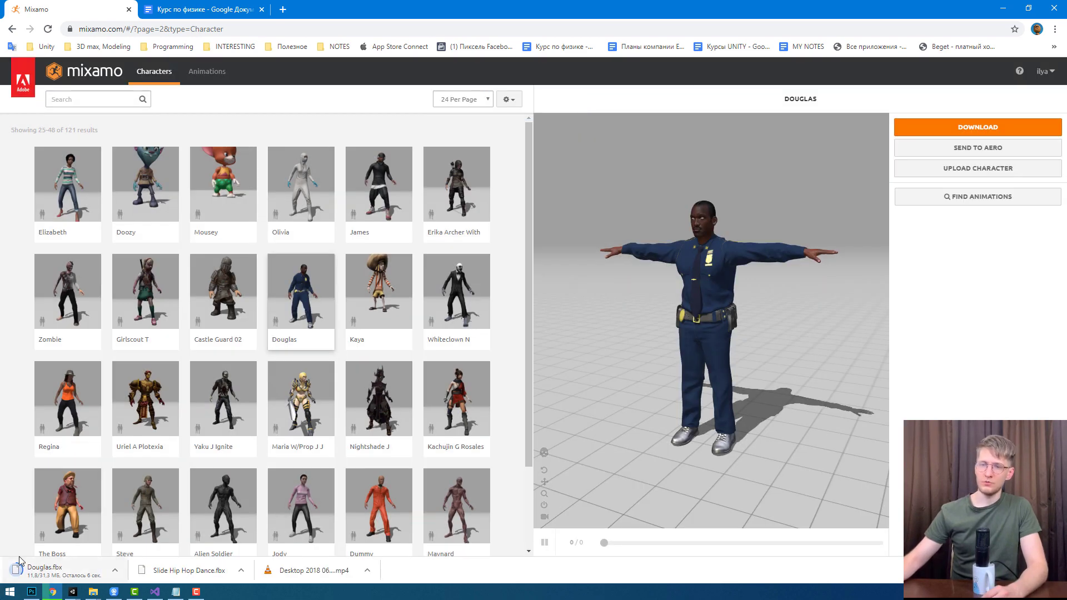
pyautogui.click(204, 80)
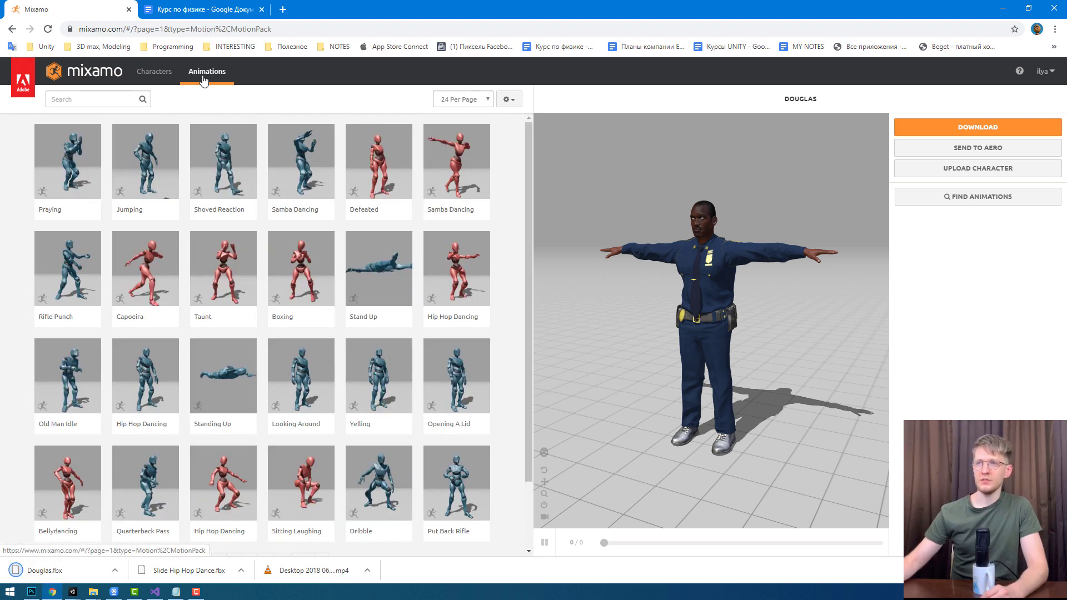
# Preview Shoved Reaction, then search 'walk' and preview a Walking clip with In Place.
pyautogui.scroll(-3, 211, 239)
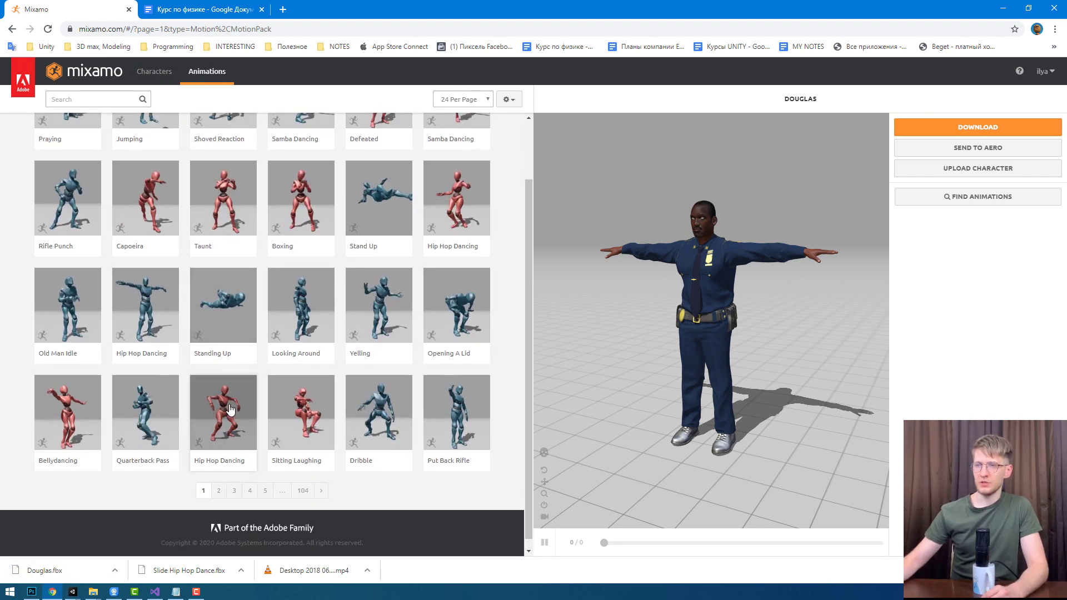
pyautogui.scroll(2, 218, 389)
pyautogui.click(220, 173)
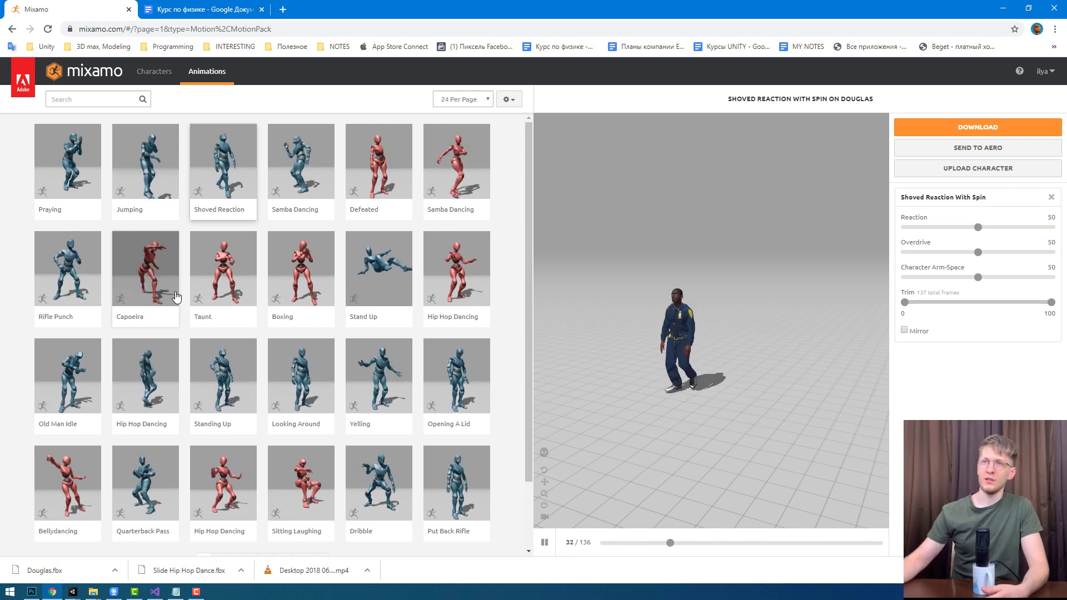
pyautogui.click(78, 100)
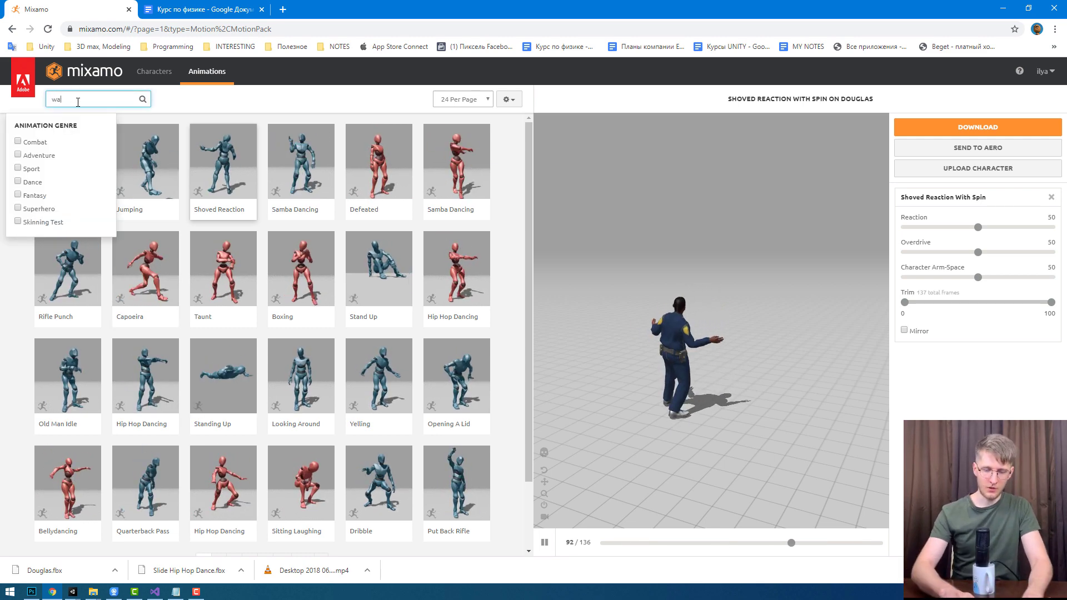
pyautogui.write('walk')
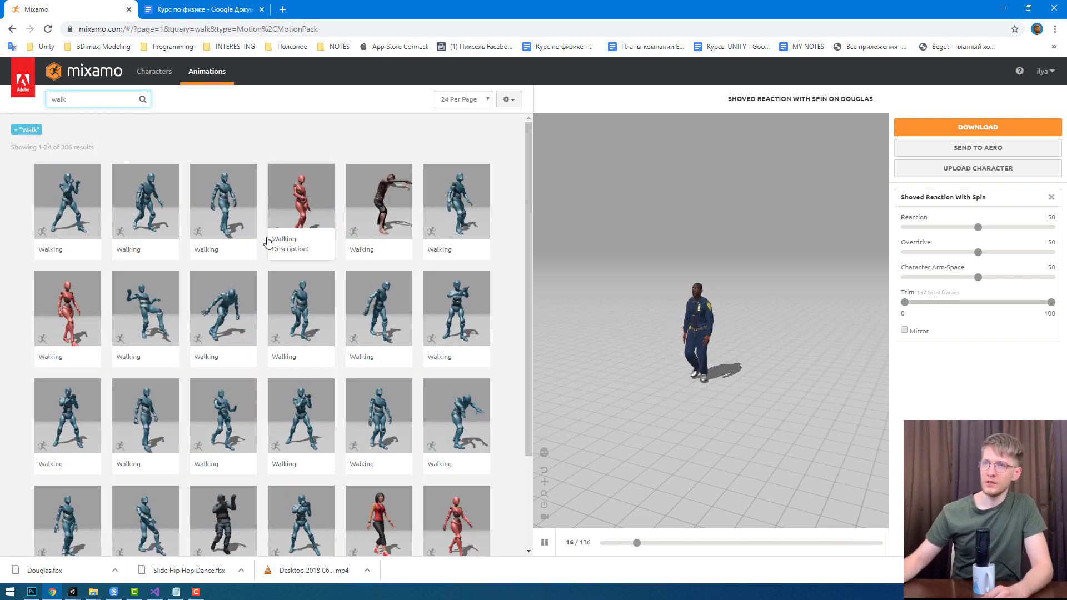
pyautogui.click(240, 216)
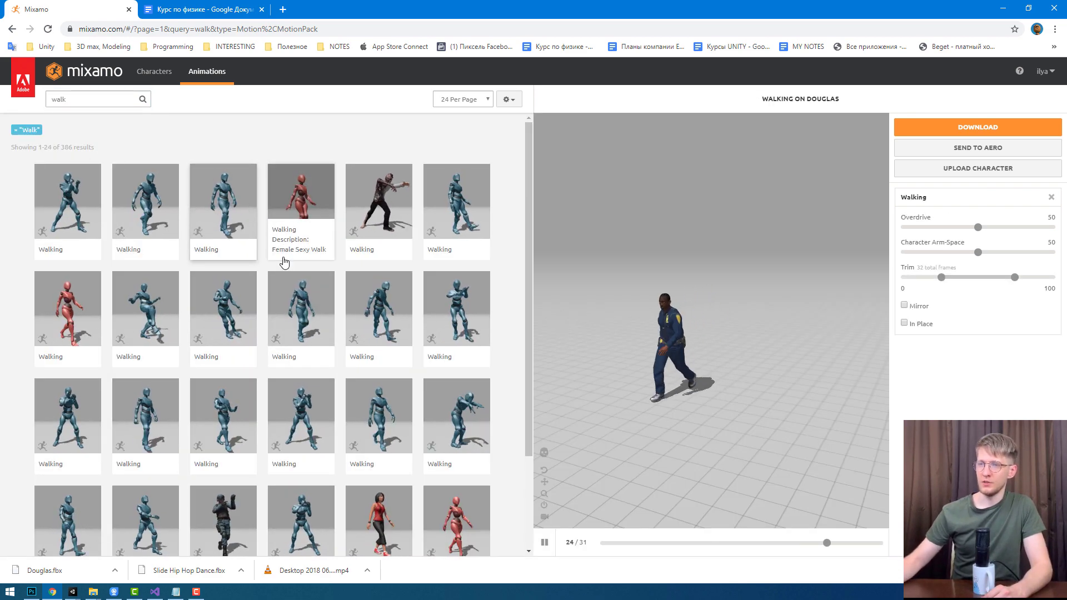
pyautogui.click(904, 323)
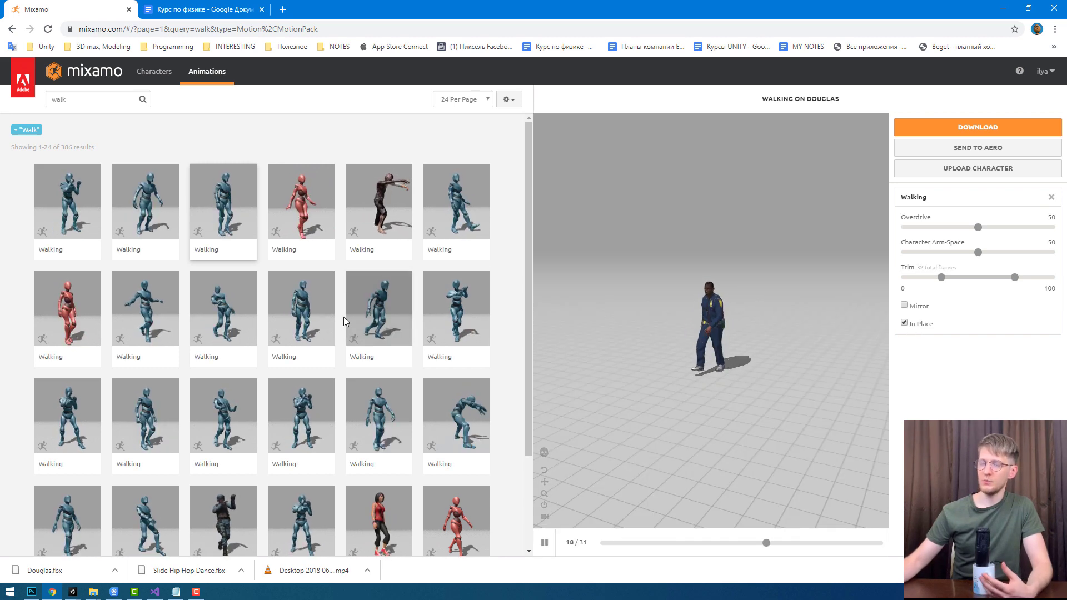
# Replace the search with 'jump' to list the jump animations.
pyautogui.tripleClick(105, 101)
pyautogui.press('BackSpace')
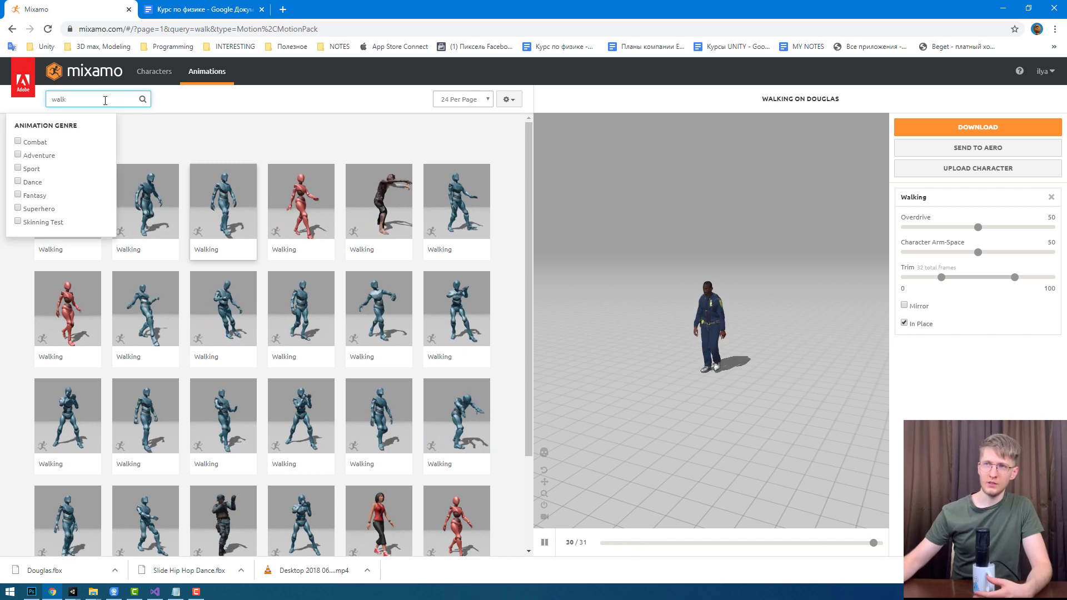
pyautogui.write('jump')
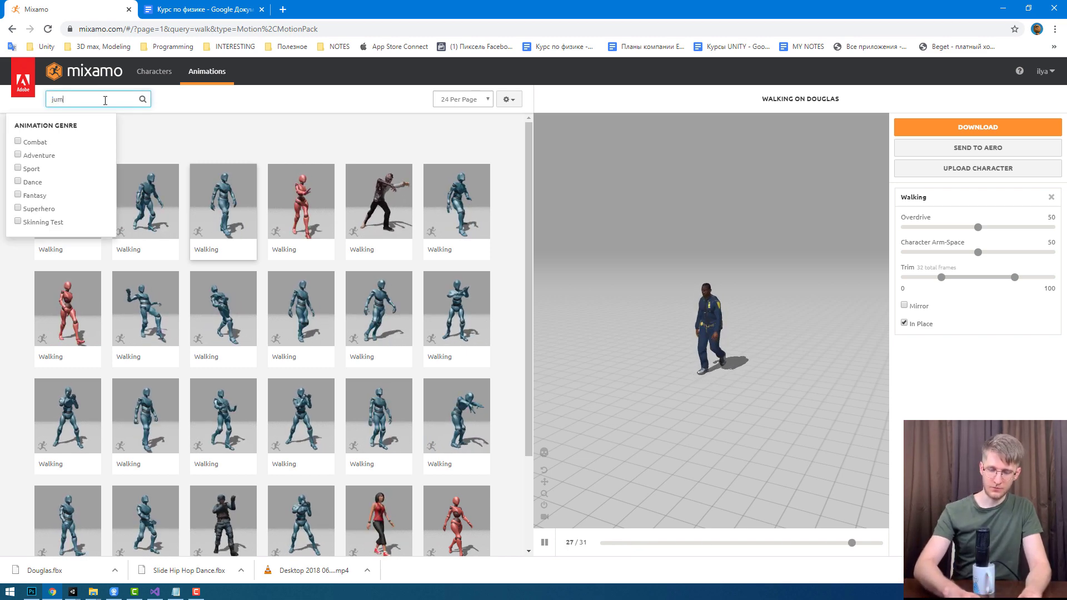
pyautogui.press('Return')
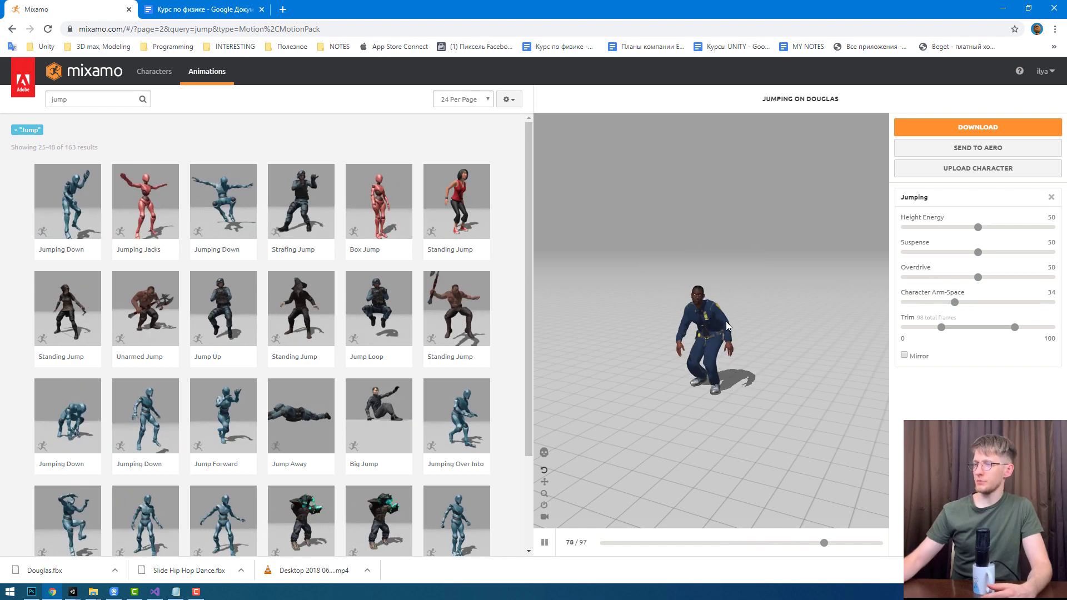
# Set the Jumping animation's Character Arm-Space to 57 and bring up its download settings.
pyautogui.moveTo(961, 303); pyautogui.dragTo(1053, 303)
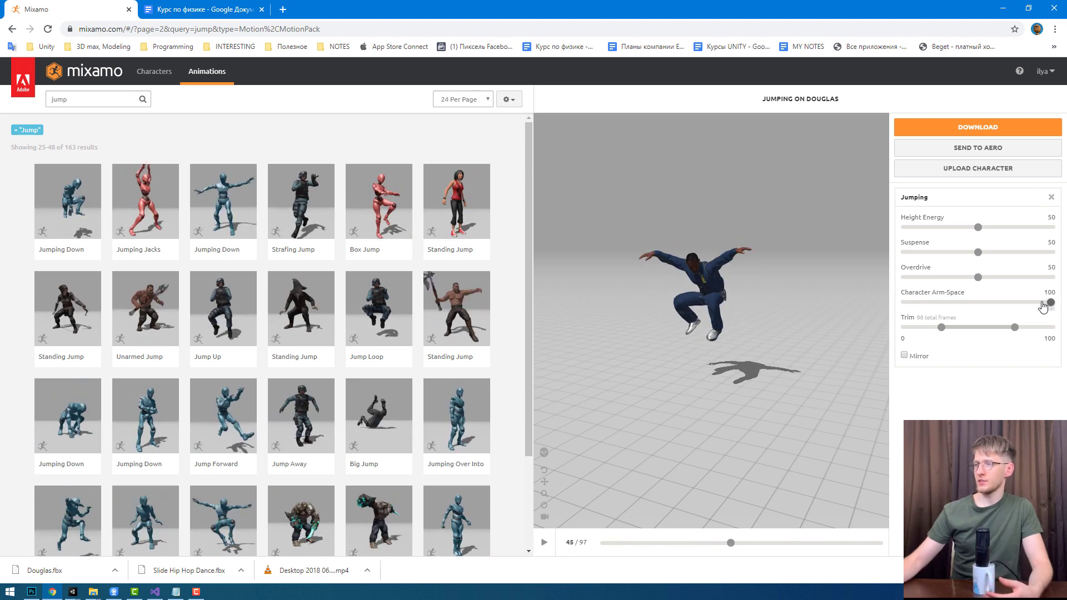
pyautogui.moveTo(1050, 306); pyautogui.dragTo(1055, 304)
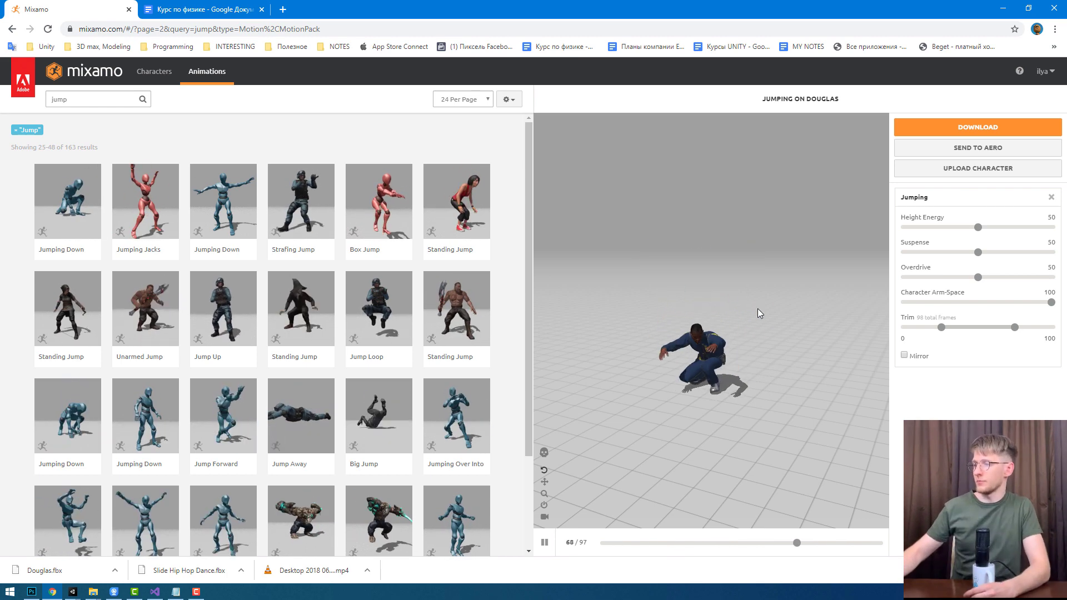
pyautogui.moveTo(1051, 303); pyautogui.dragTo(987, 302)
pyautogui.click(945, 129)
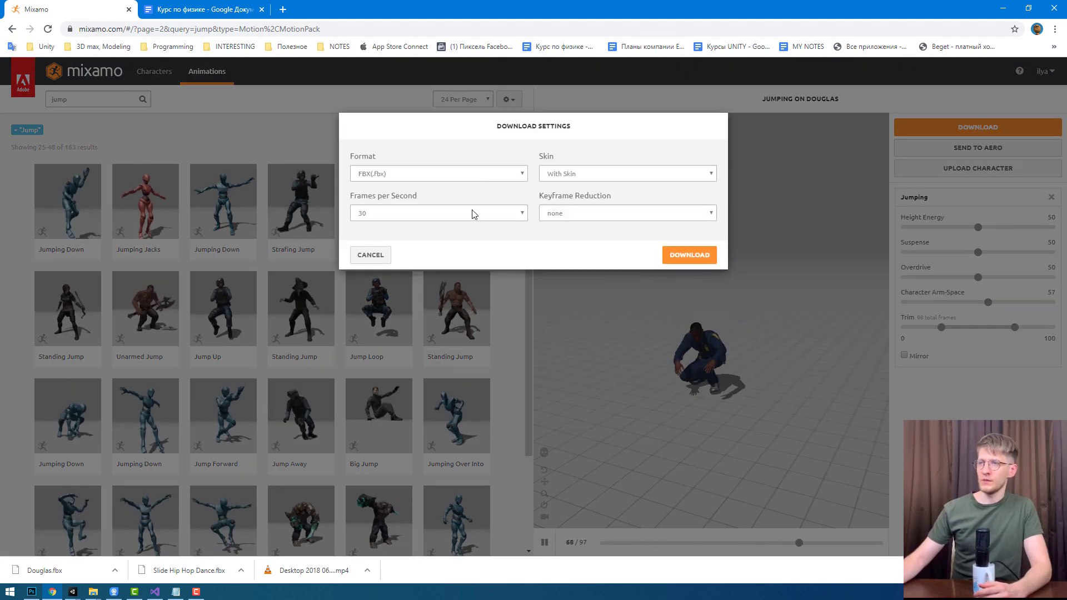
# Download Jumping.fbx as FBX without skin at 30 frames per second.
pyautogui.click(352, 216)
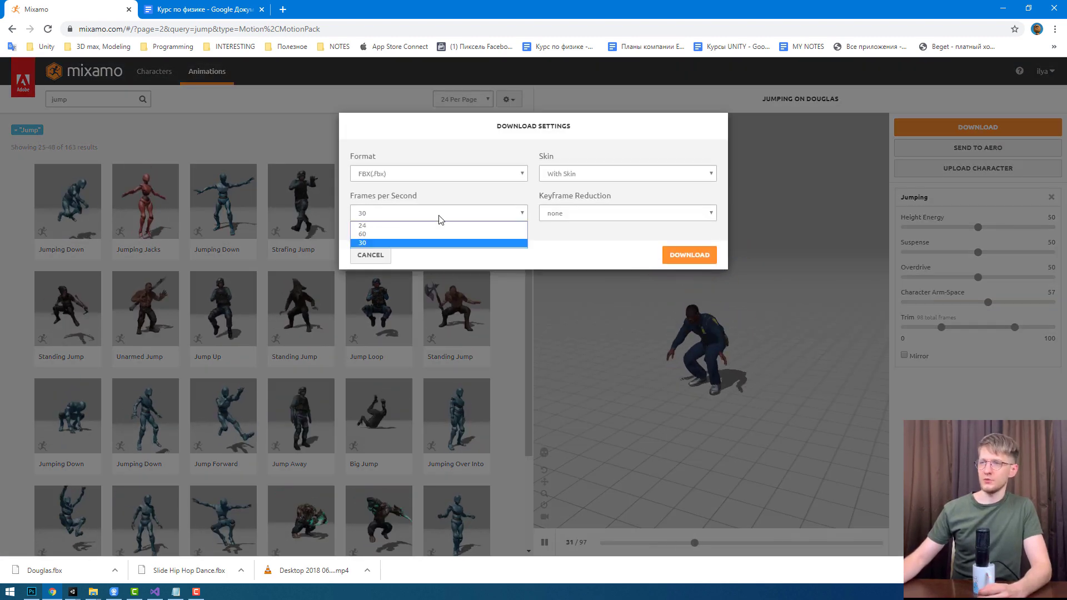
pyautogui.click(410, 218)
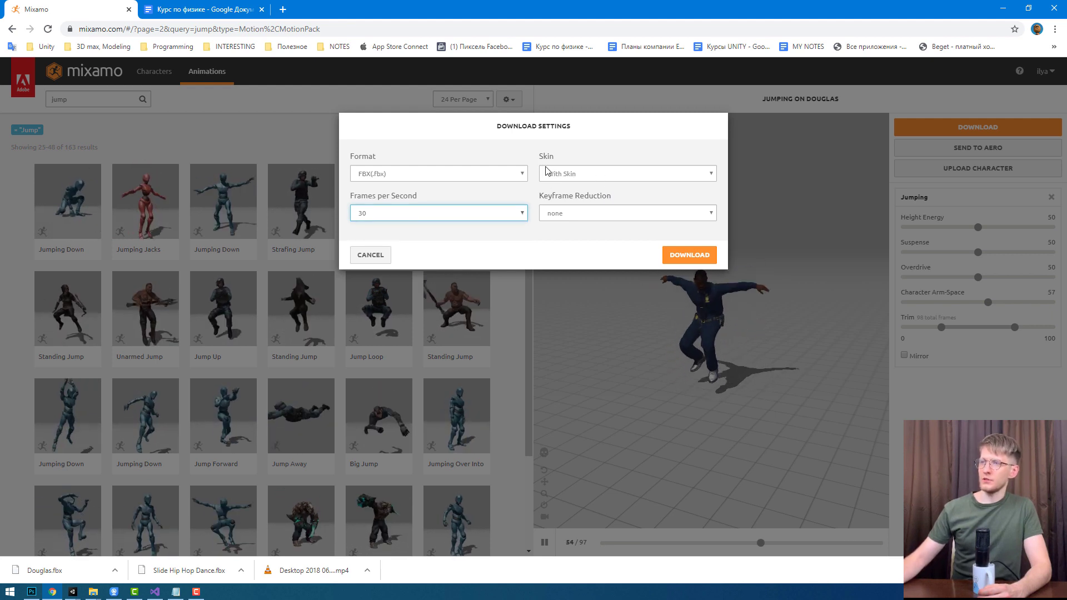
pyautogui.click(572, 175)
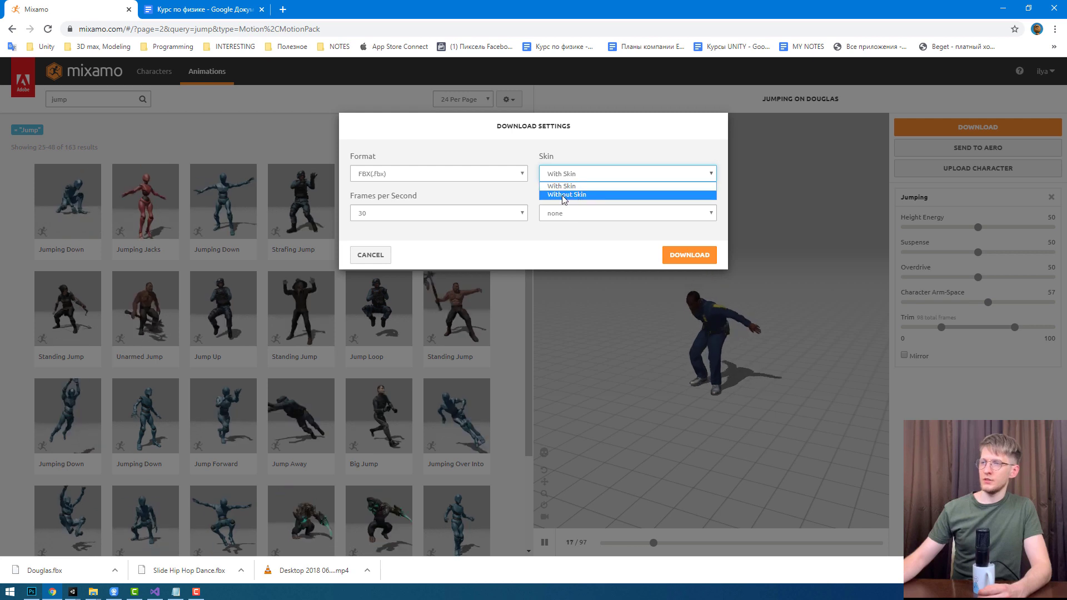
pyautogui.click(580, 194)
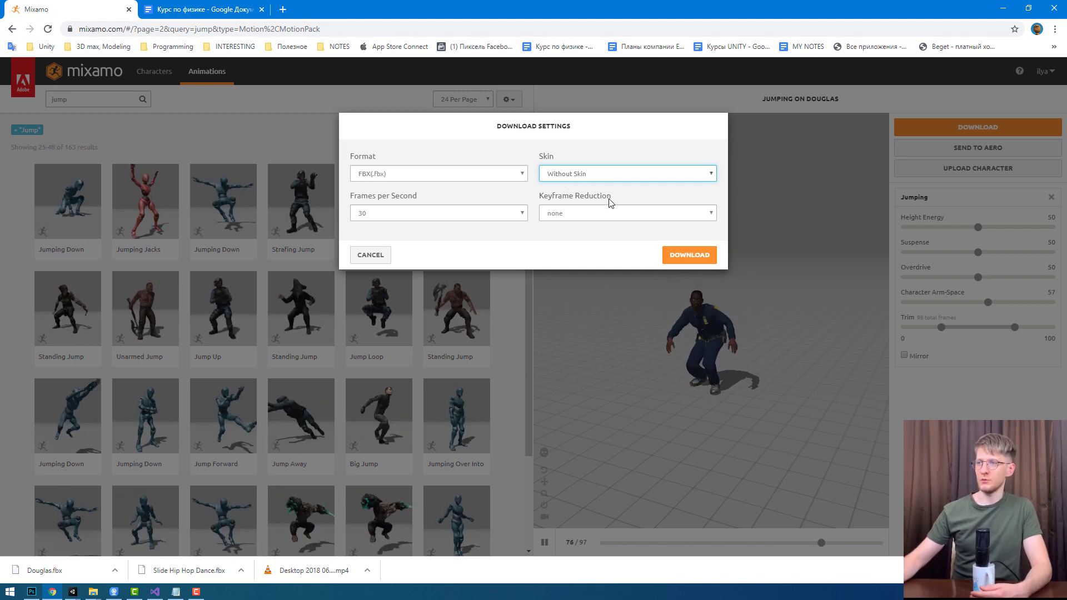
pyautogui.click(694, 255)
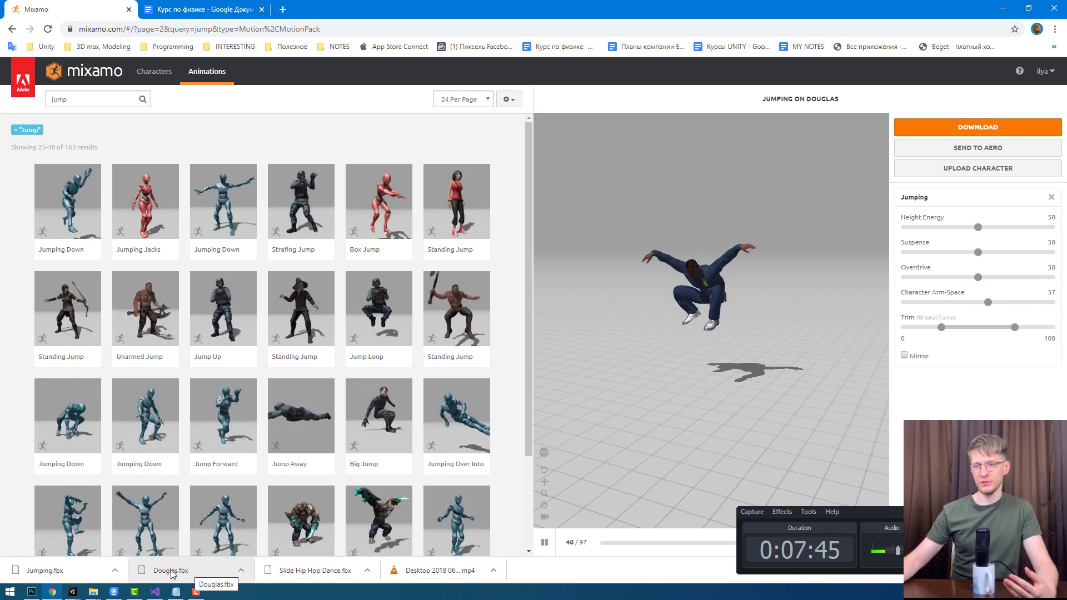
# Import Douglas.fbx into Assets/Ragdoll and place it in the scene, framed in view.
pyautogui.moveTo(195, 575)
pyautogui.mouseDown()
pyautogui.moveTo(179, 559)
pyautogui.moveTo(393, 457)
pyautogui.mouseUp()
pyautogui.hotkey('alt', 'Tab')
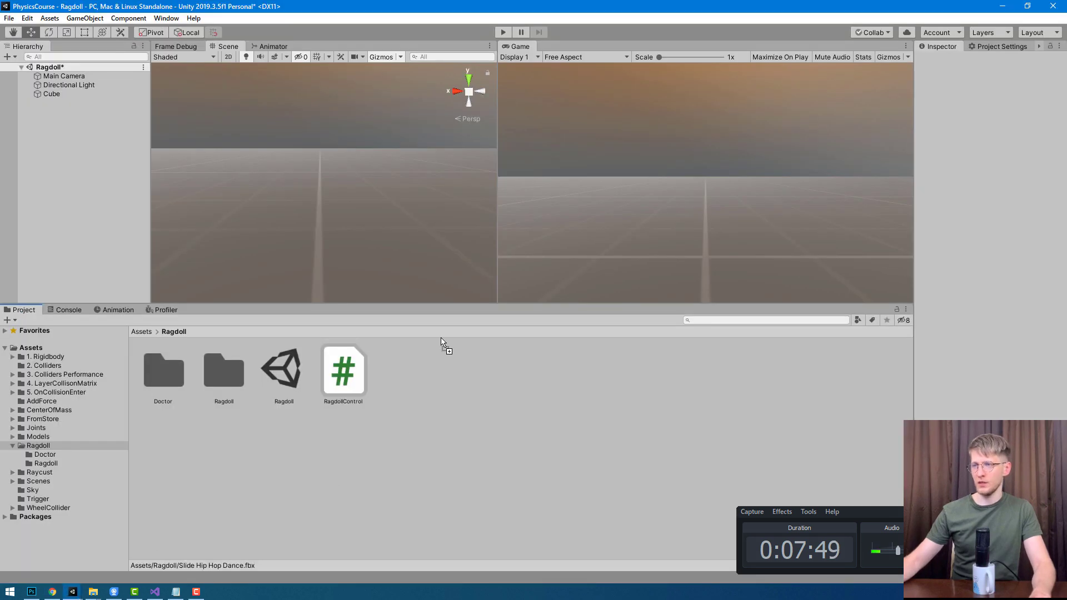
pyautogui.moveTo(438, 394); pyautogui.dragTo(438, 394)
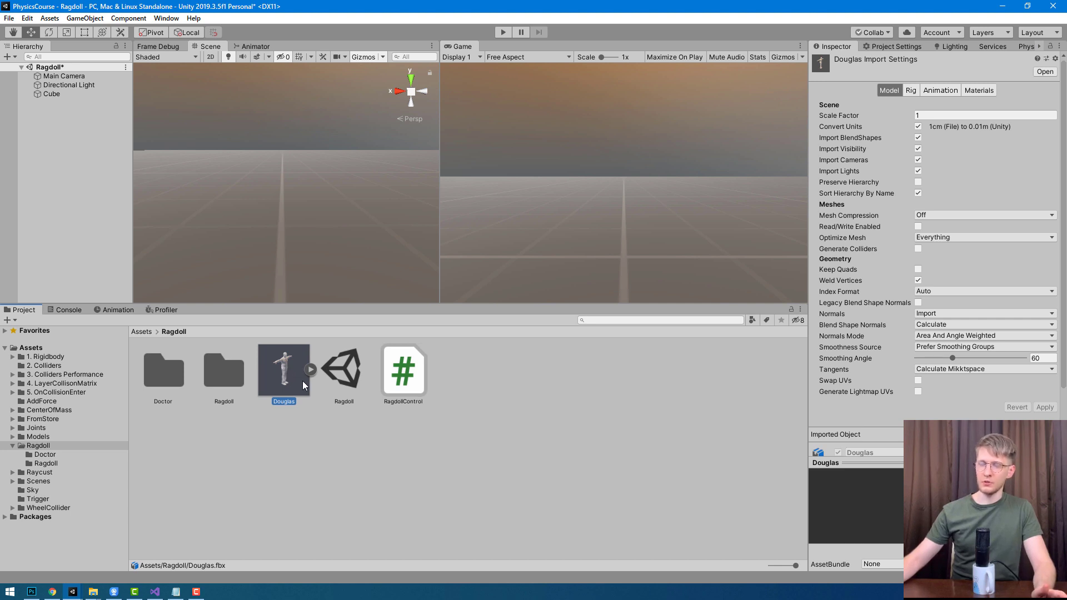
pyautogui.moveTo(283, 221); pyautogui.dragTo(279, 221)
pyautogui.press('f')
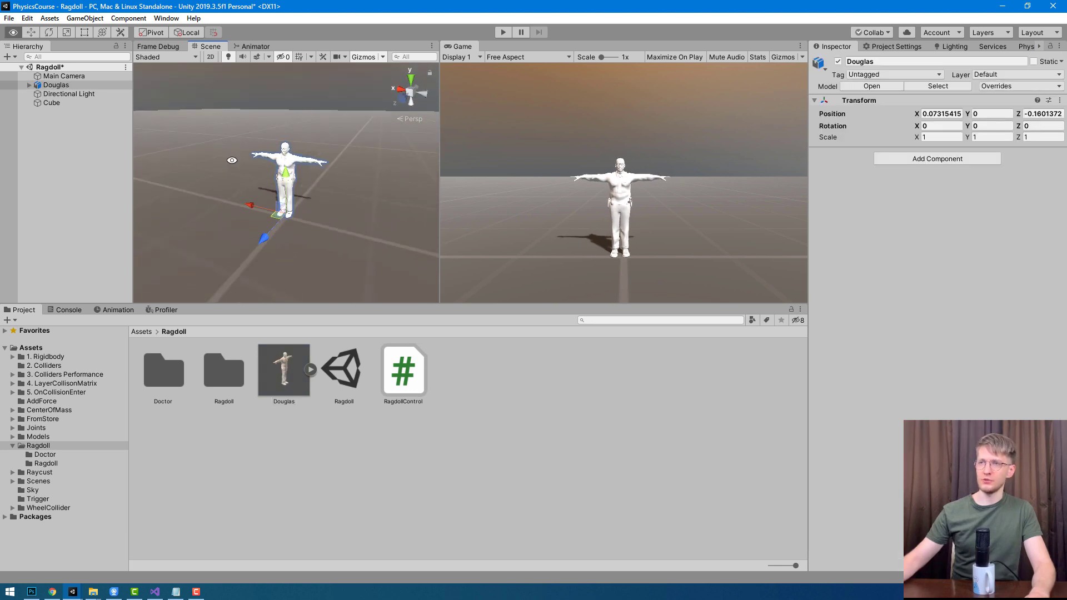
# Start extracting Douglas's textures from the model's Materials import settings.
pyautogui.click(288, 380)
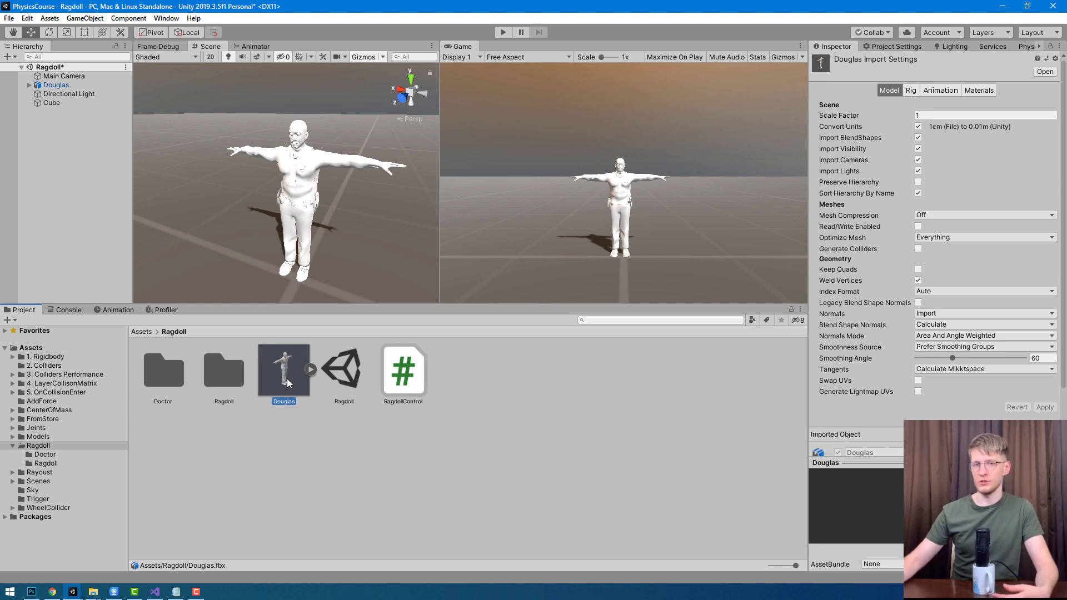
pyautogui.click(984, 90)
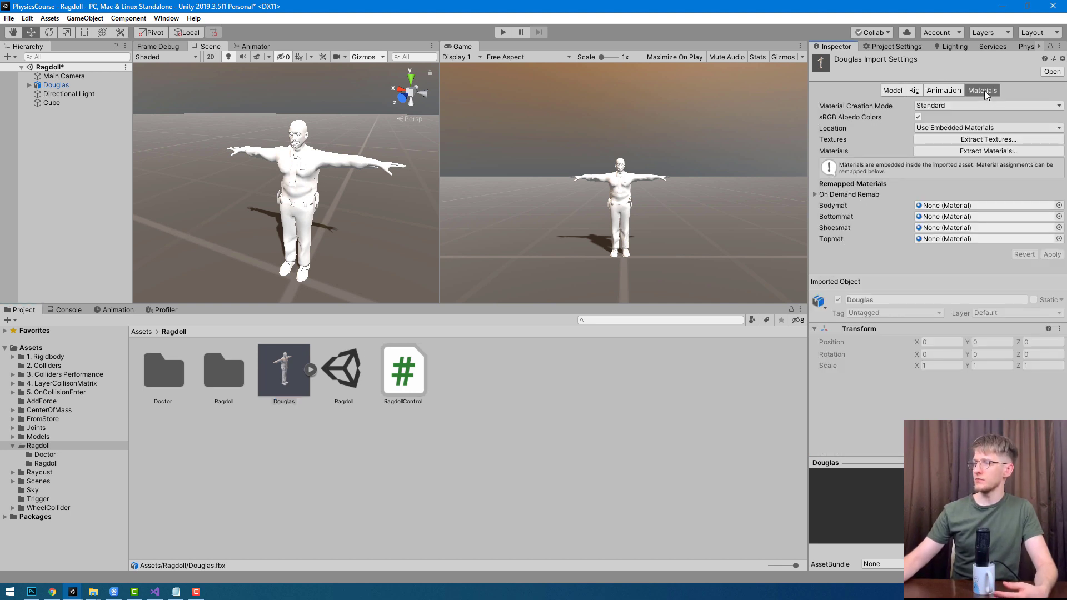
pyautogui.click(982, 141)
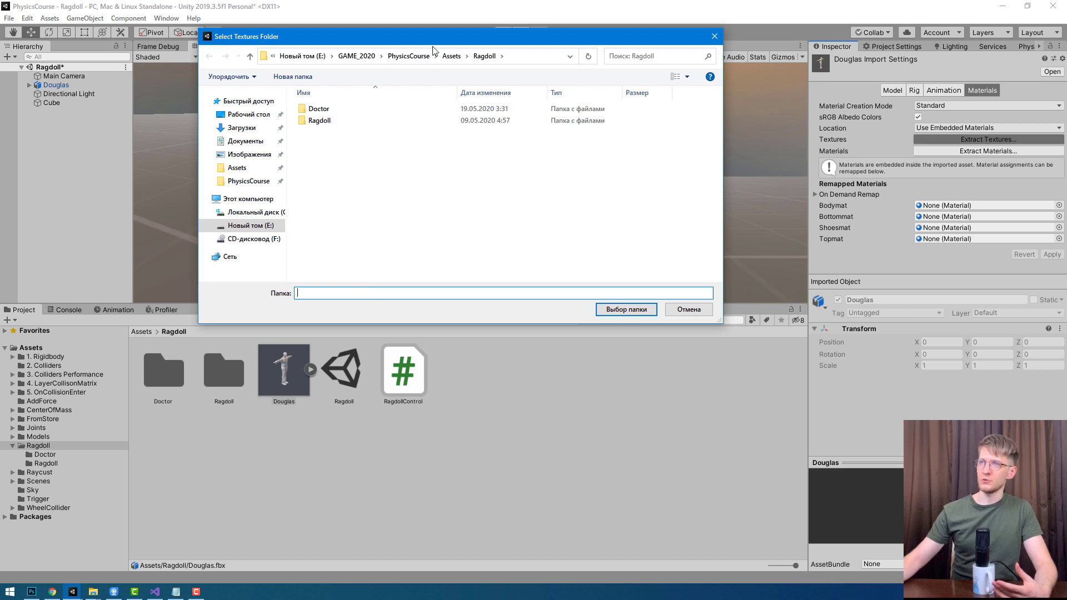
# Extract Douglas's textures into Assets/Ragdoll and select the Douglas asset.
pyautogui.moveTo(433, 47); pyautogui.dragTo(438, 48)
pyautogui.moveTo(435, 55); pyautogui.dragTo(431, 54)
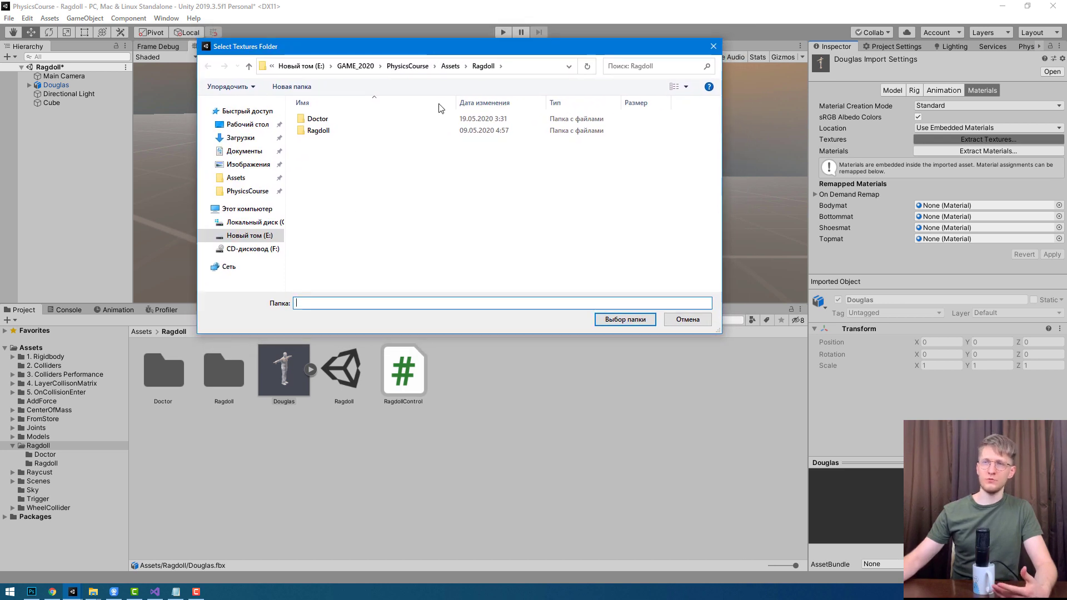
pyautogui.click(609, 320)
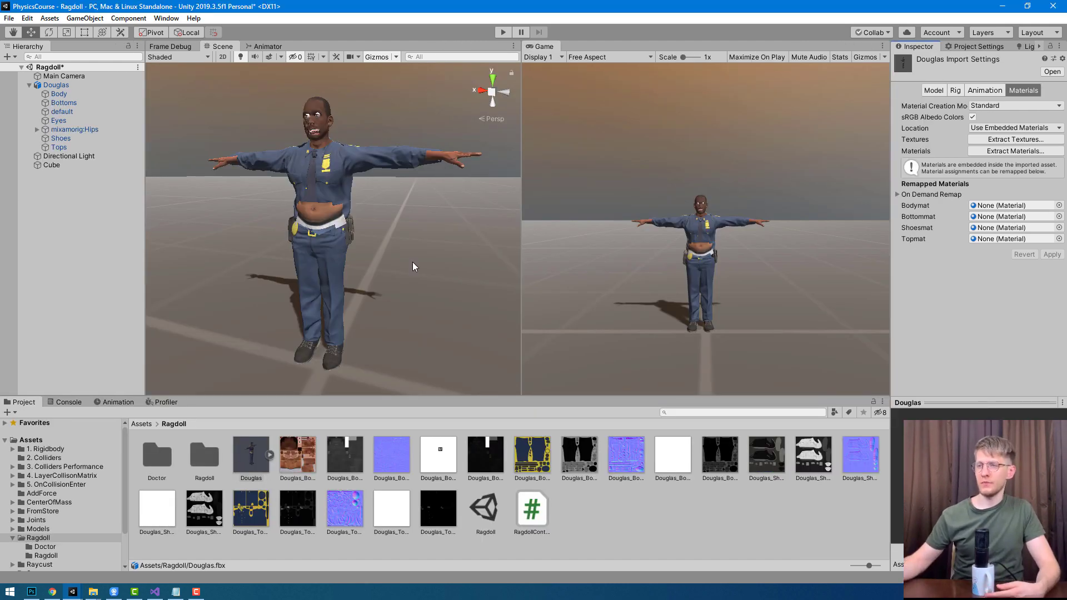
pyautogui.click(248, 463)
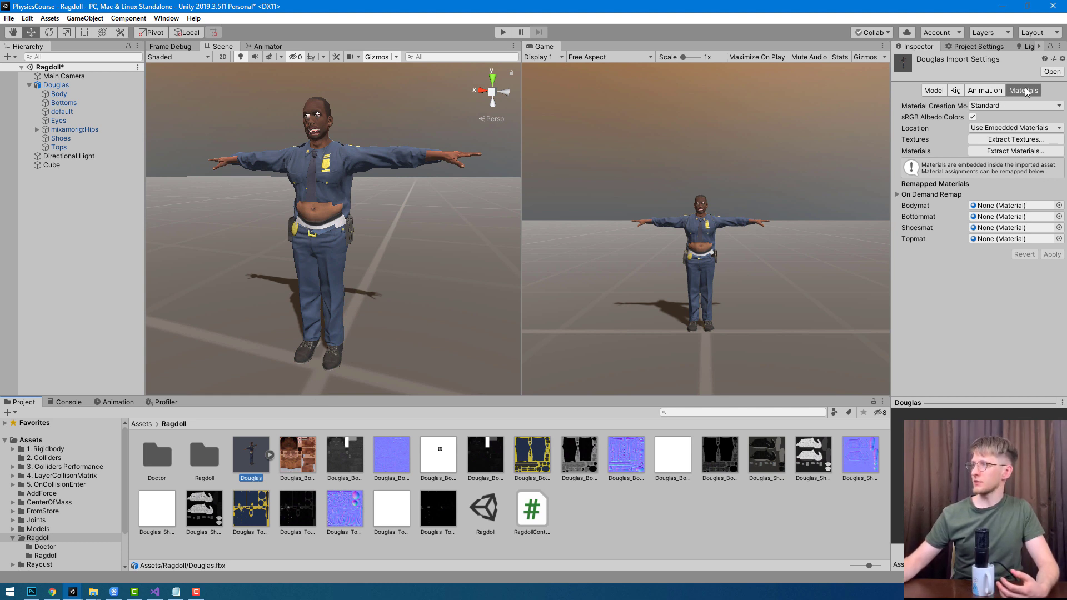
# Extract Bodymat, Bottommat, Shoesmat and Topmat into Ragdoll and set all four to Opaque.
pyautogui.click(999, 152)
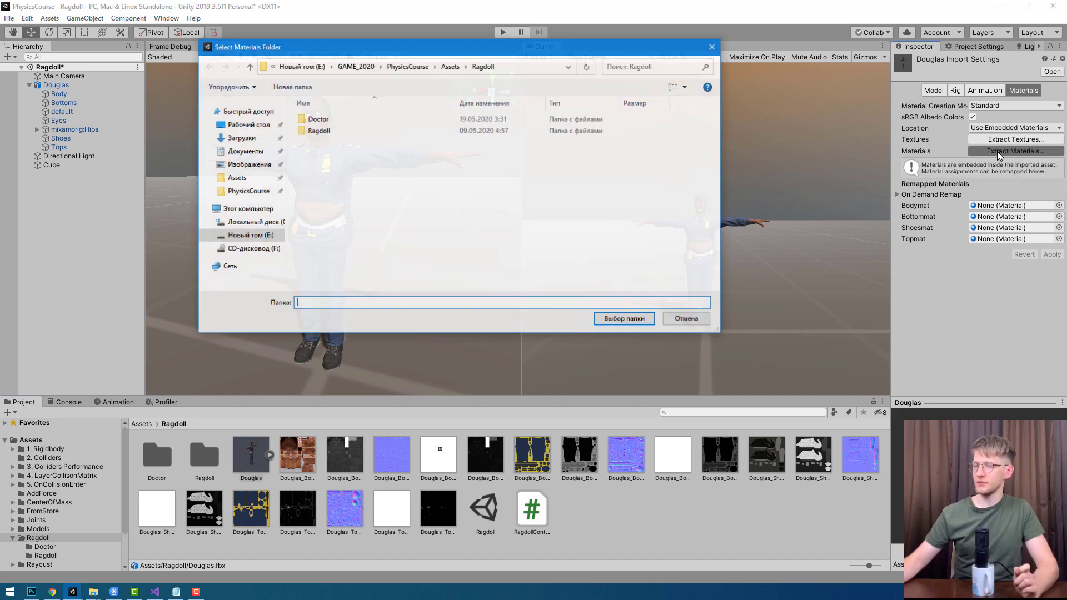
pyautogui.click(626, 320)
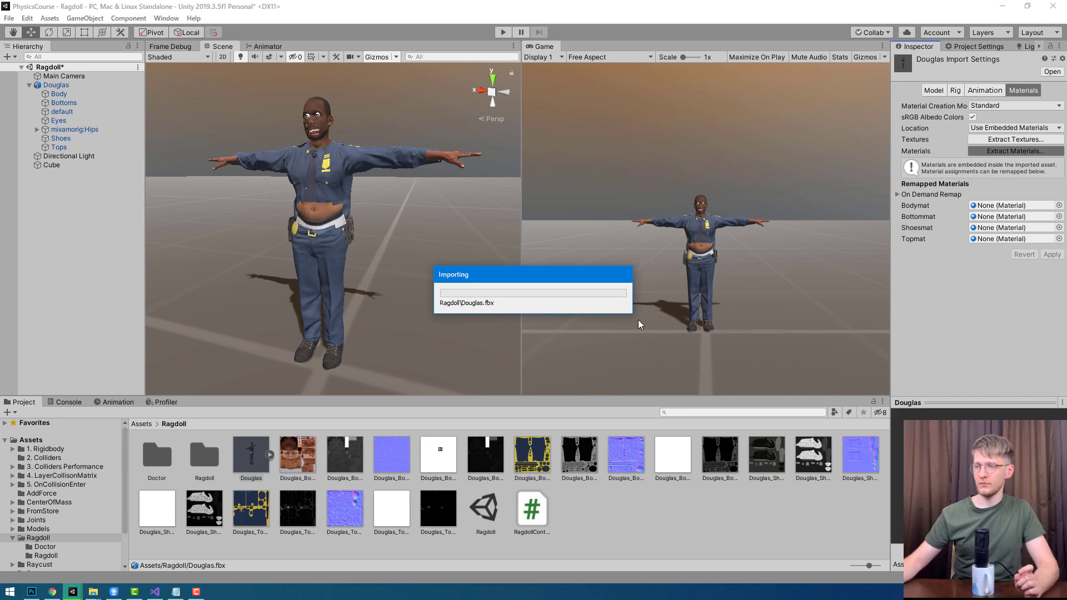
pyautogui.keyDown('ctrl'); pyautogui.click(296, 462); pyautogui.keyUp('ctrl')
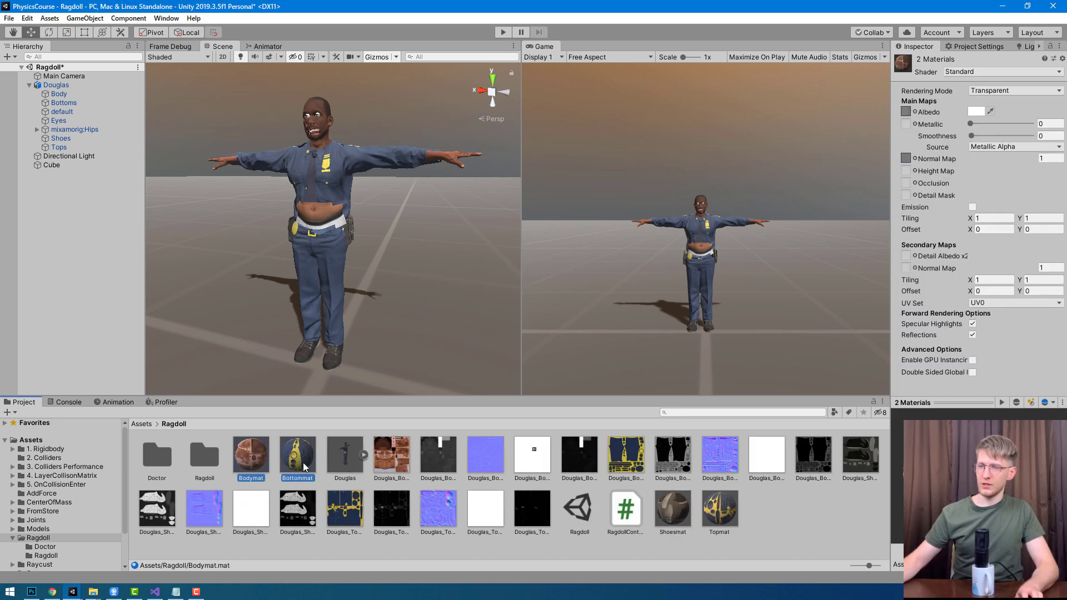
pyautogui.keyDown('ctrl'); pyautogui.moveTo(687, 553); pyautogui.dragTo(756, 486); pyautogui.keyUp('ctrl')
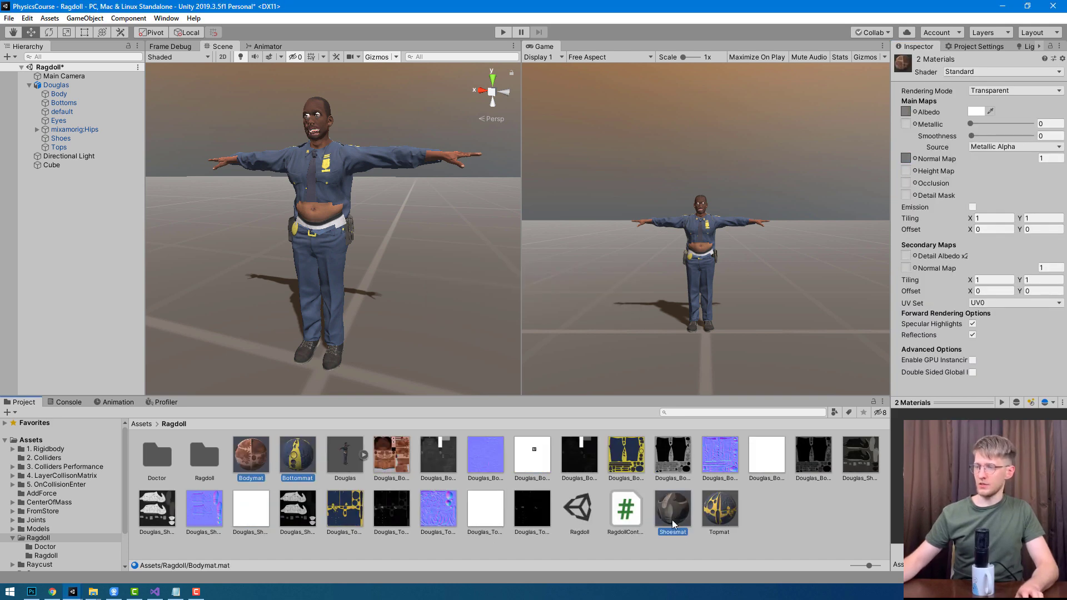
pyautogui.click(1001, 92)
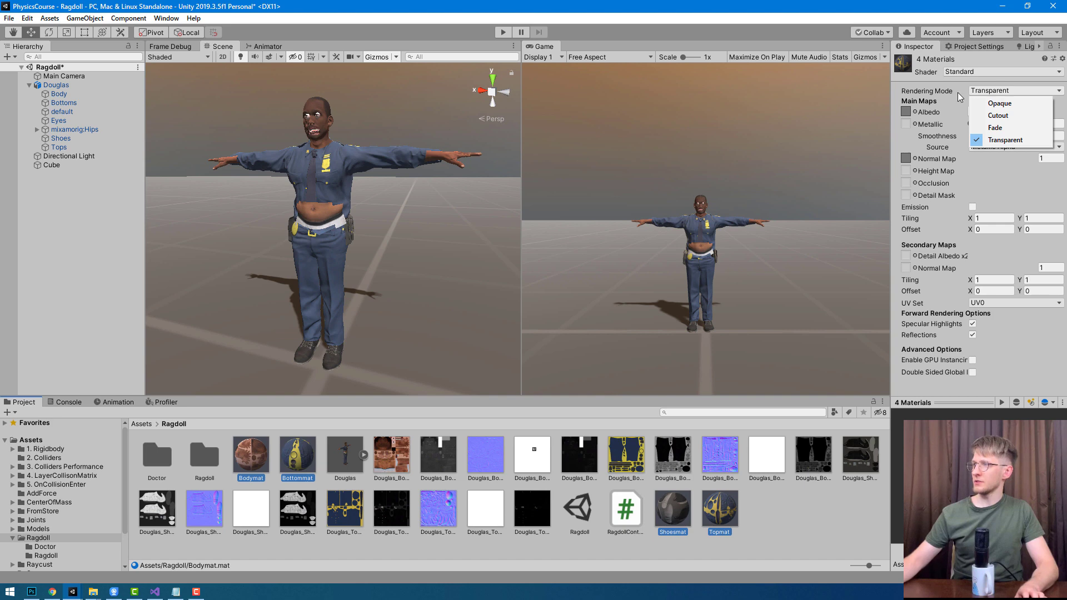
pyautogui.click(1003, 106)
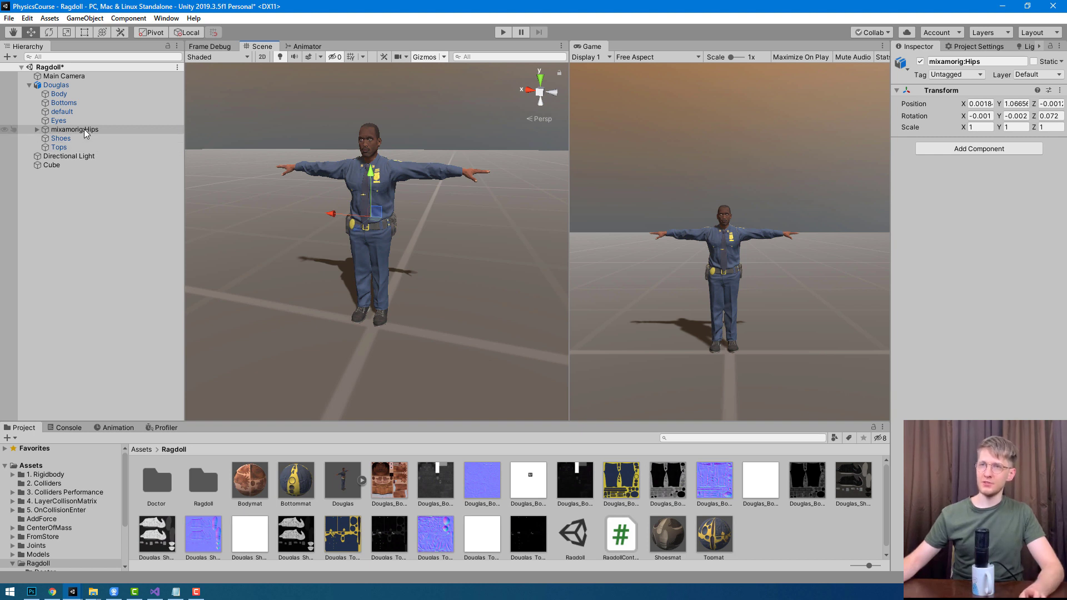
# Expand every bone under mixamorig:Hips and widen the Hierarchy so full names show.
pyautogui.click(95, 131)
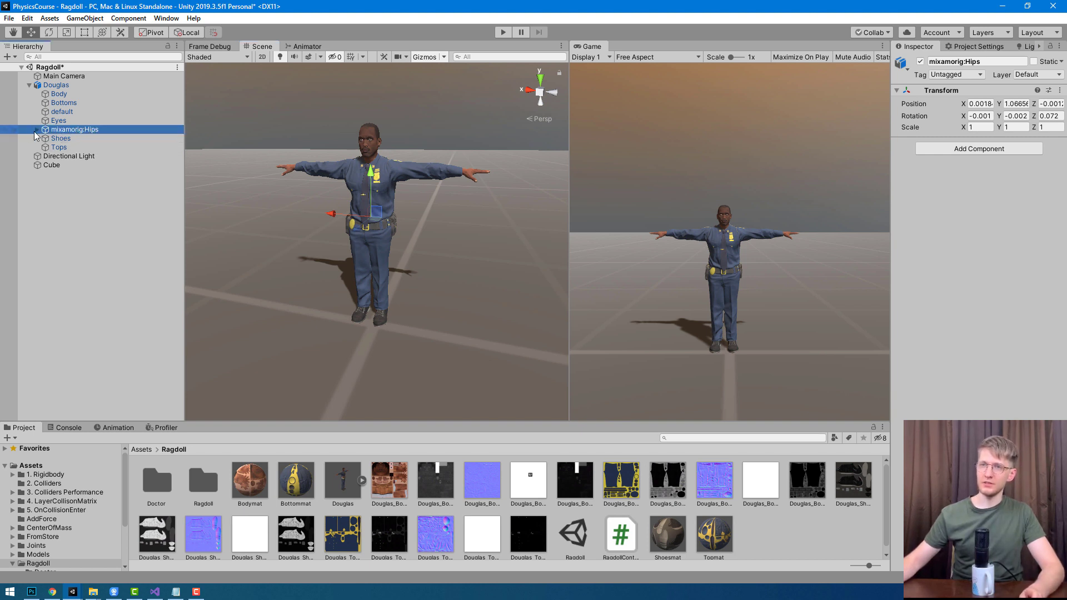
pyautogui.click(36, 130)
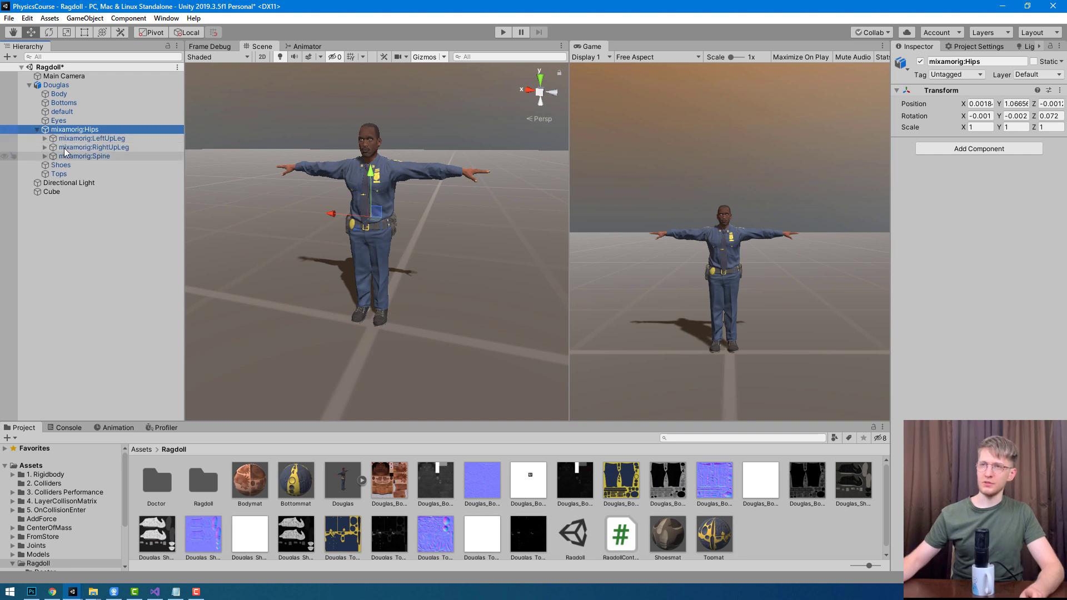
pyautogui.click(36, 130)
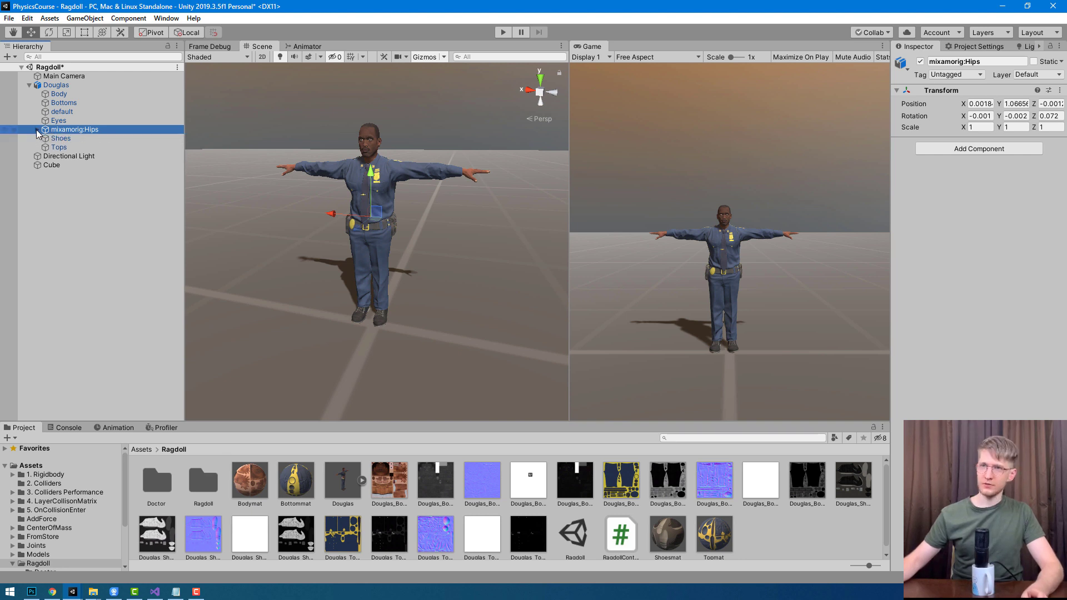
pyautogui.press('alt')
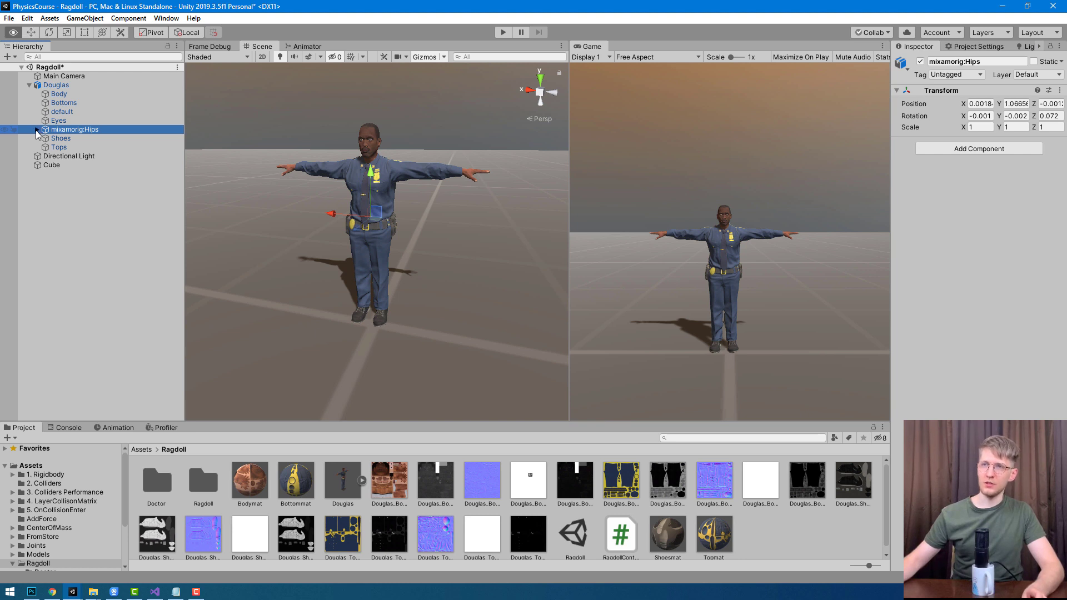
pyautogui.keyDown('alt'); pyautogui.click(37, 130); pyautogui.keyUp('alt')
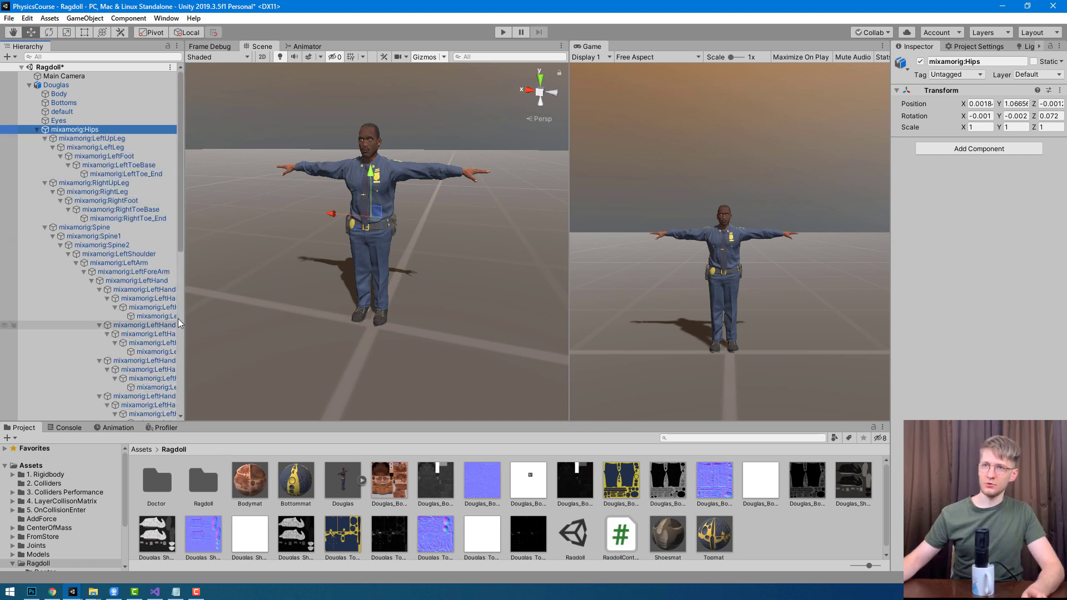
pyautogui.moveTo(184, 318); pyautogui.dragTo(249, 318)
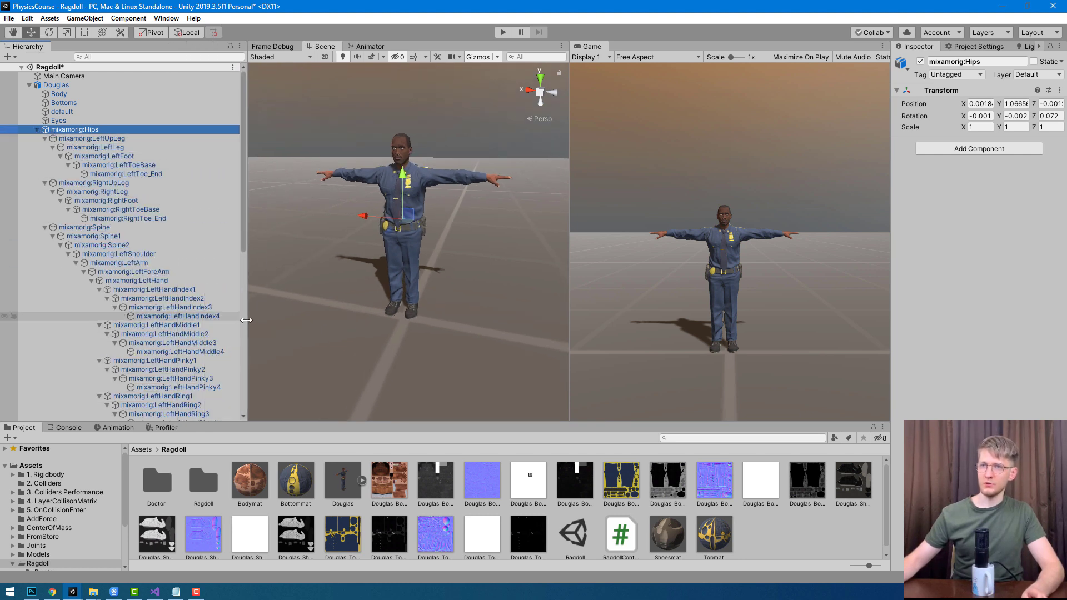
# Test-rotate the LeftArm bone, undo back to T-pose, then select LeftForeArm.
pyautogui.click(136, 263)
pyautogui.scroll(-1, 133, 260)
pyautogui.scroll(-5, 130, 259)
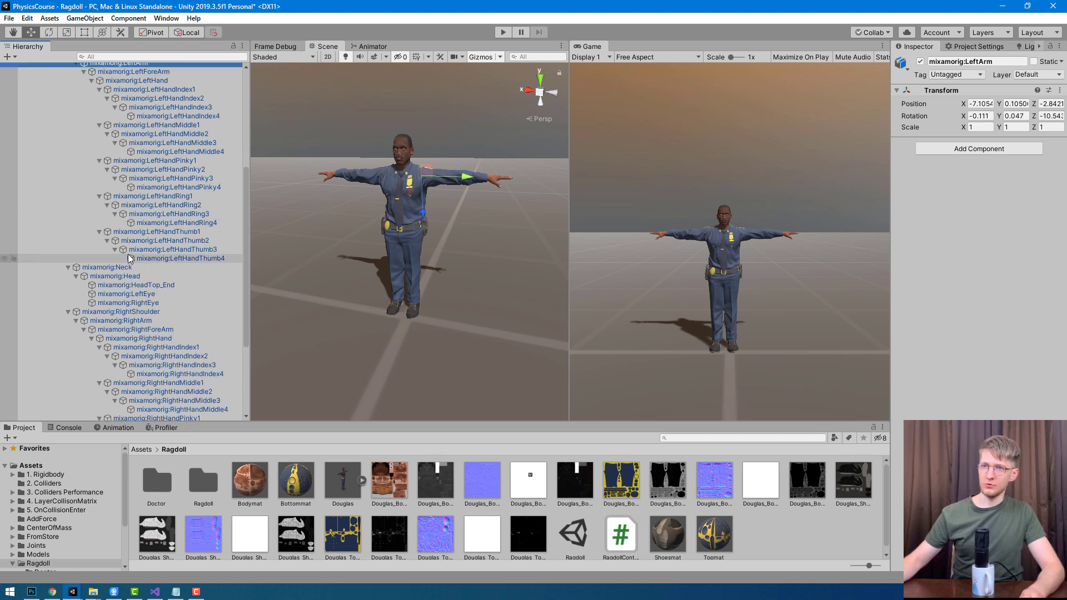
pyautogui.scroll(6, 129, 258)
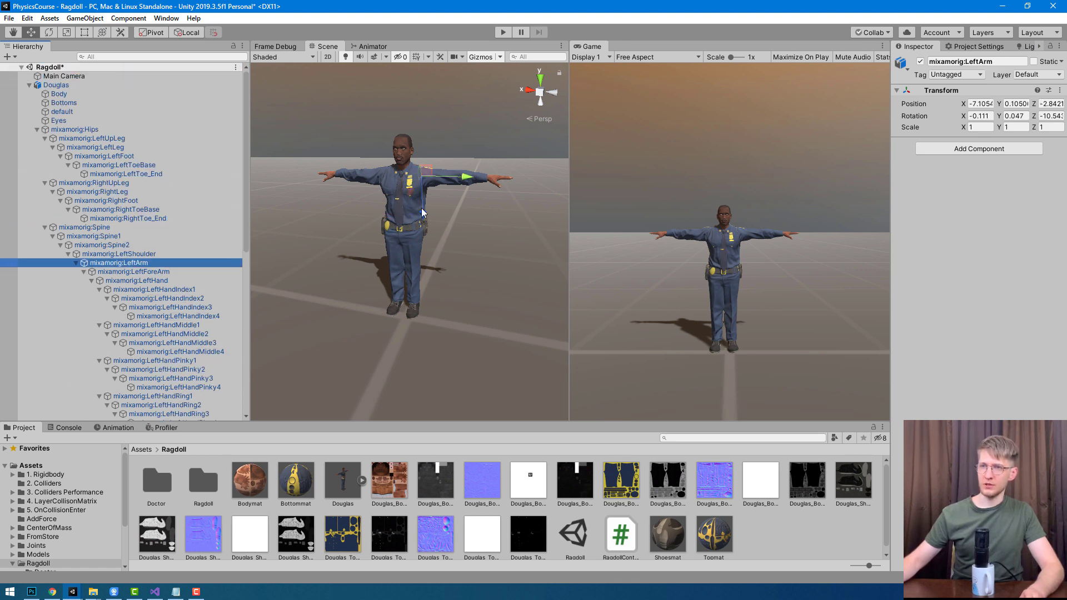
pyautogui.scroll(3, 422, 217)
pyautogui.press('e')
pyautogui.moveTo(416, 185)
pyautogui.mouseDown()
pyautogui.moveTo(423, 212)
pyautogui.moveTo(434, 203)
pyautogui.mouseUp()
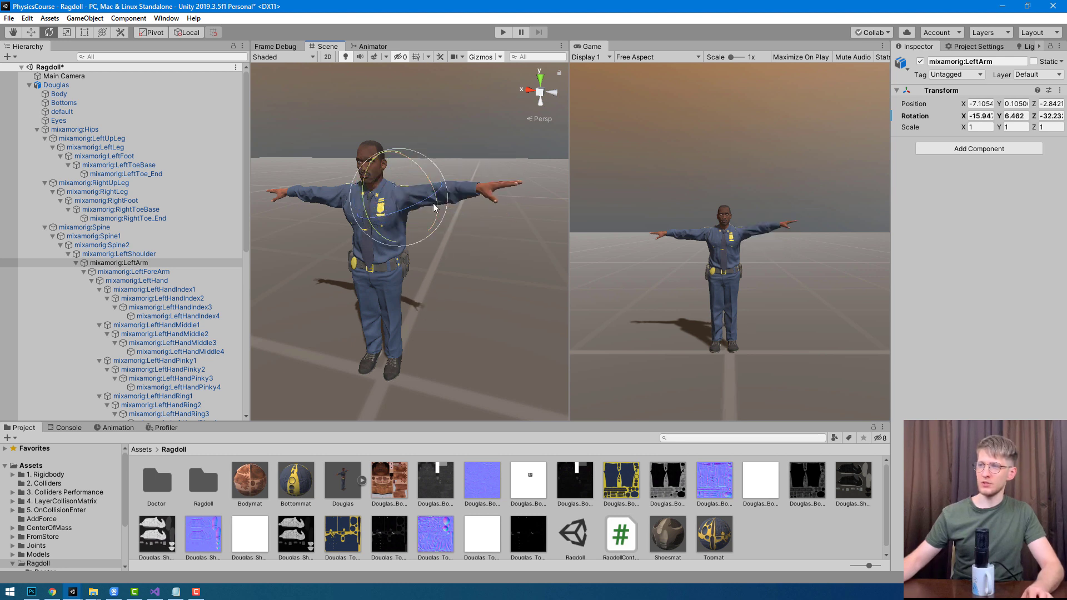
pyautogui.hotkey('ctrl', 'z')
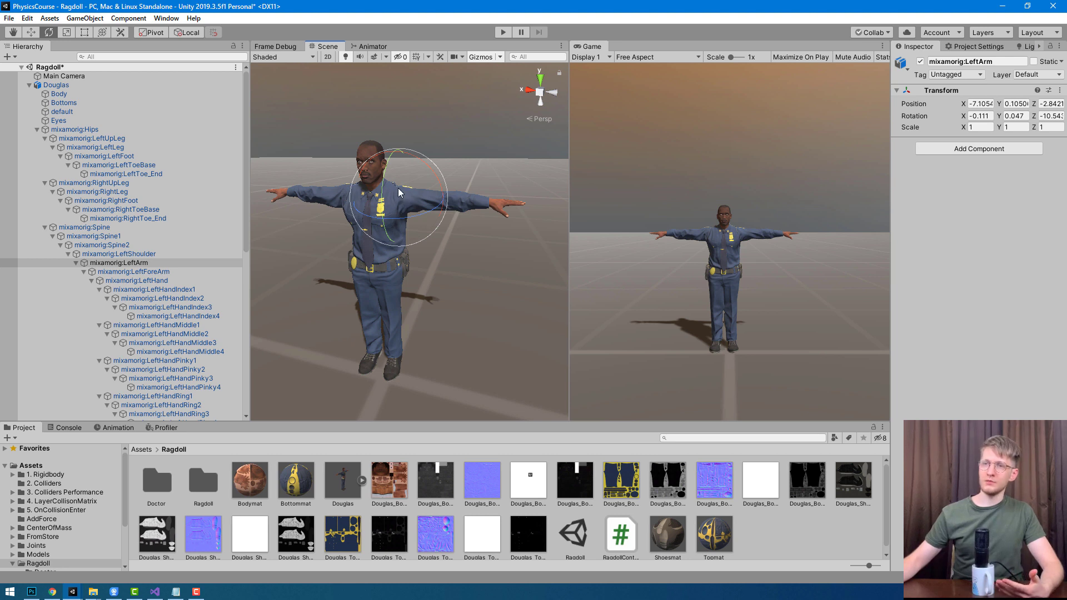
pyautogui.keyDown('ctrl'); pyautogui.click(169, 274); pyautogui.keyUp('ctrl')
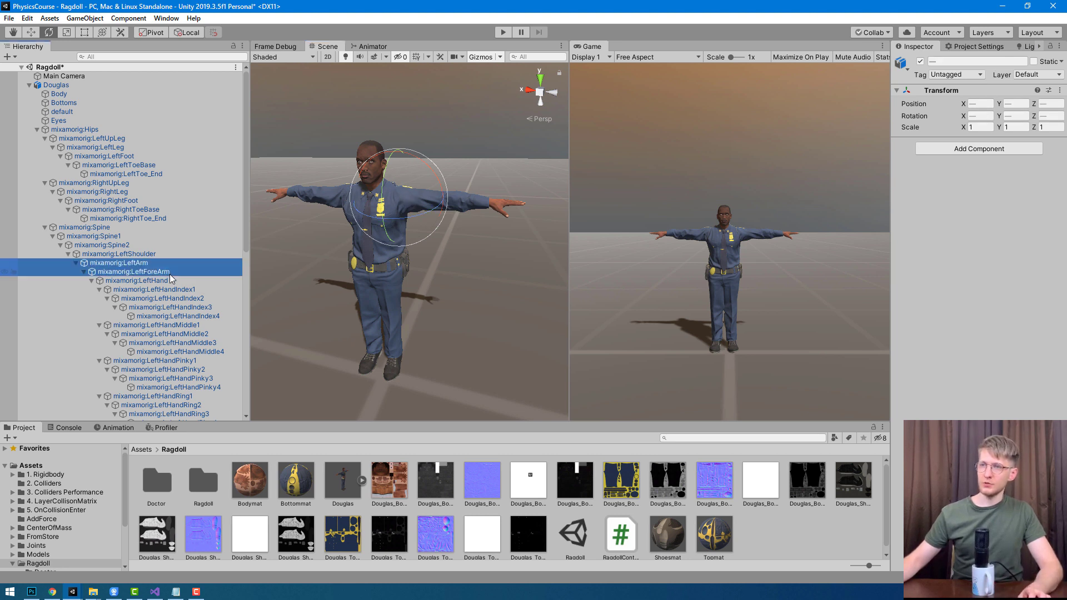
pyautogui.click(162, 273)
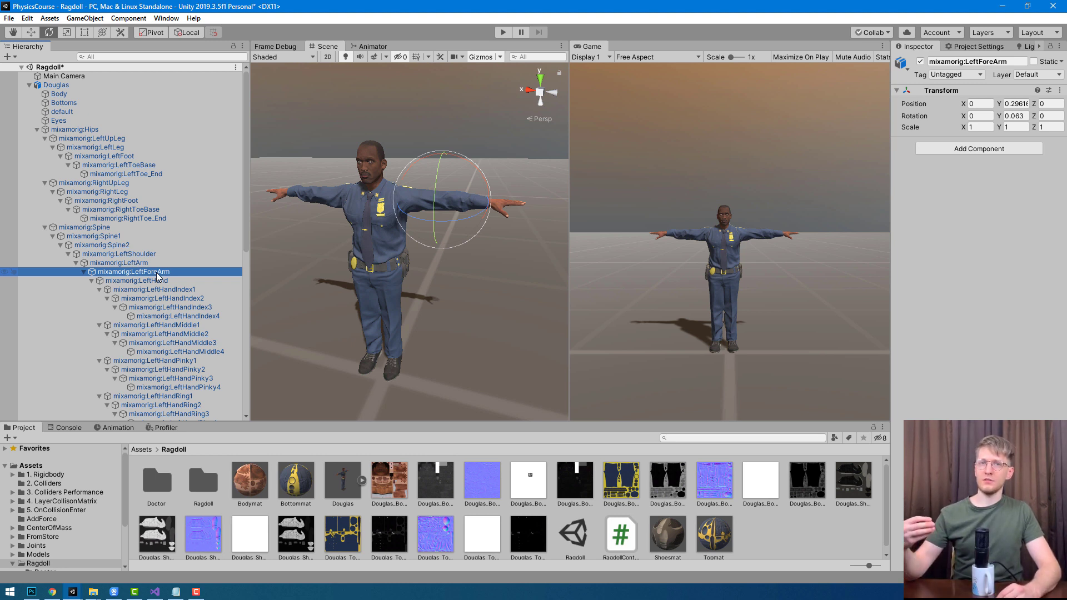
pyautogui.press('w')
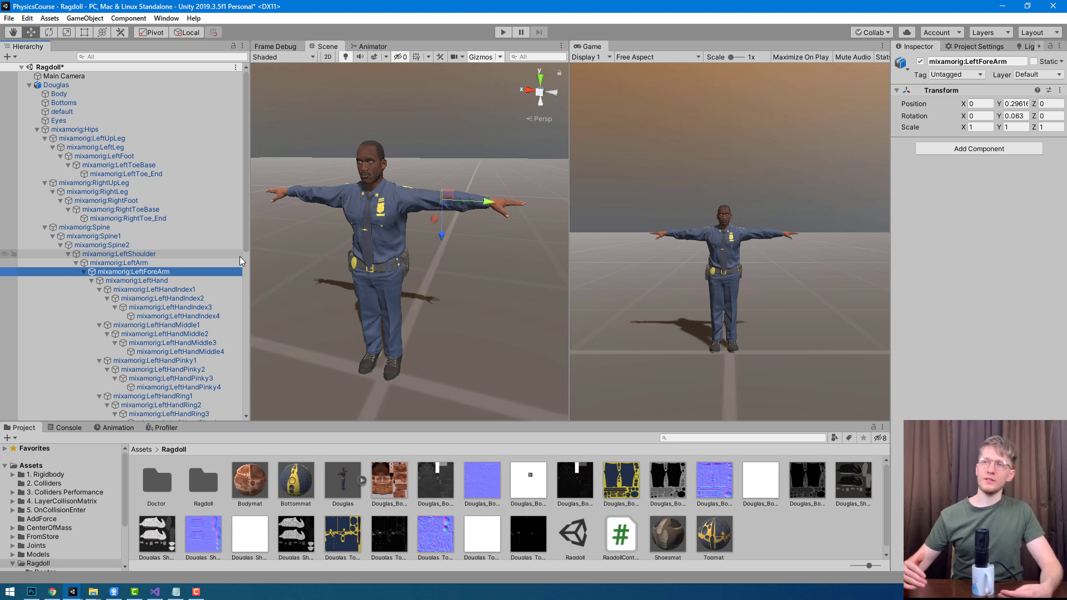
# Open the Create Ragdoll wizard and move it aside to uncover the character.
pyautogui.click(92, 22)
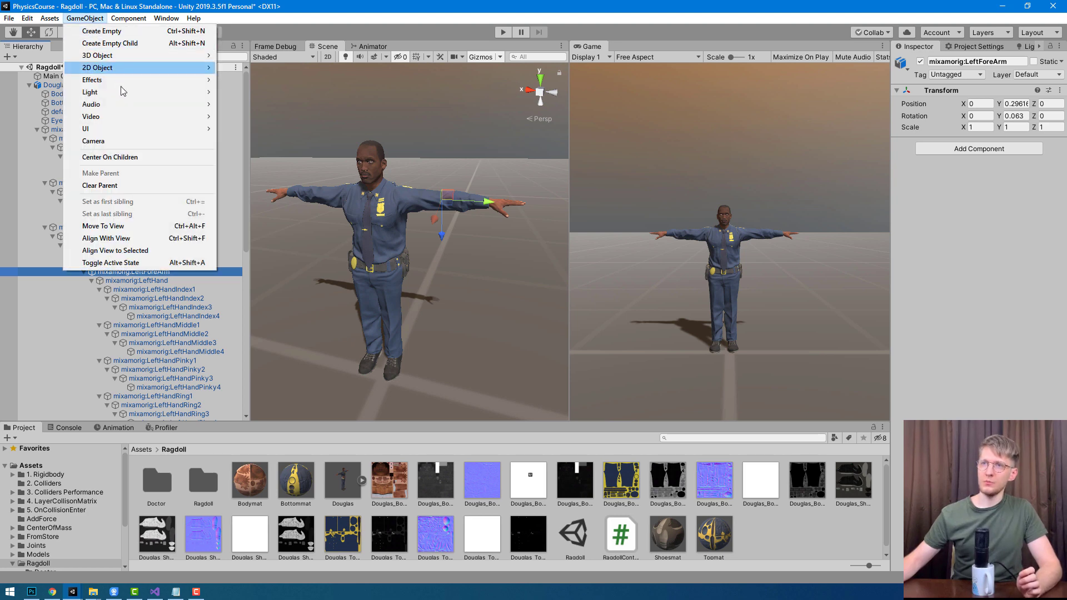
pyautogui.moveTo(105, 57)
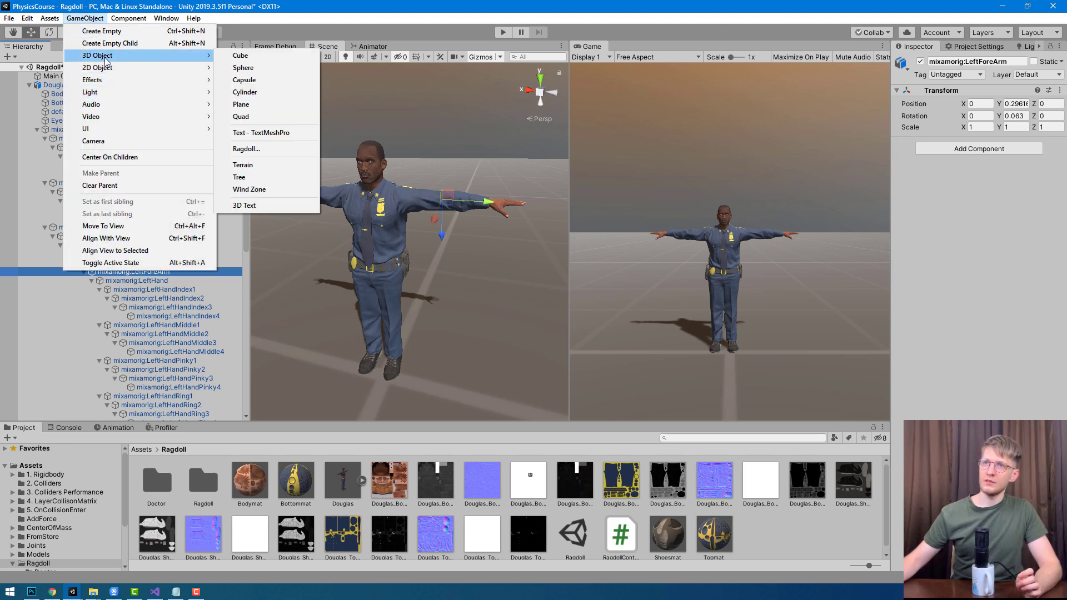
pyautogui.click(266, 150)
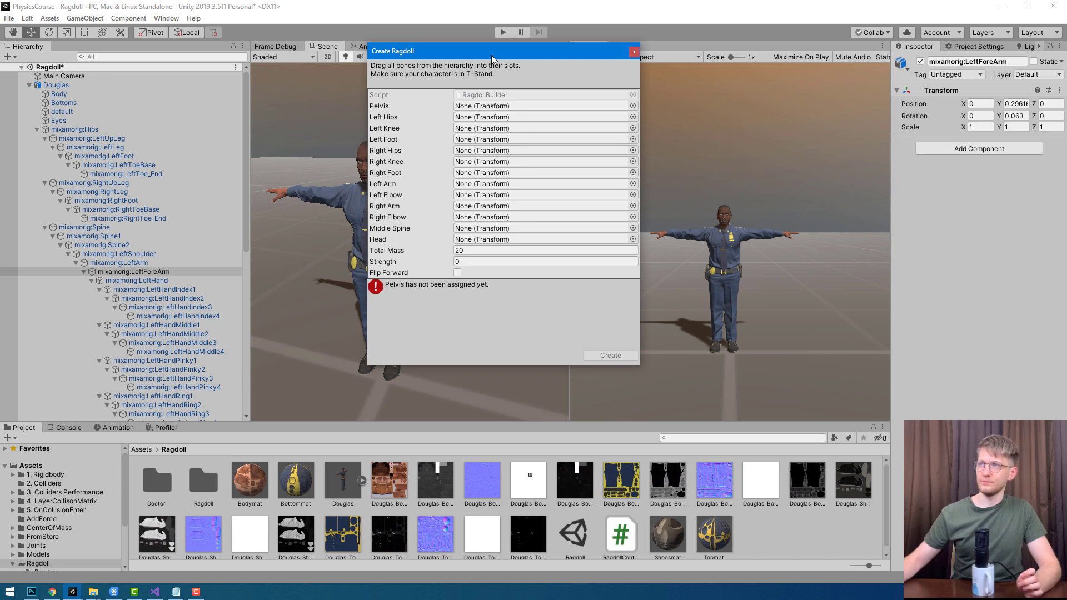
pyautogui.moveTo(492, 59); pyautogui.dragTo(528, 89)
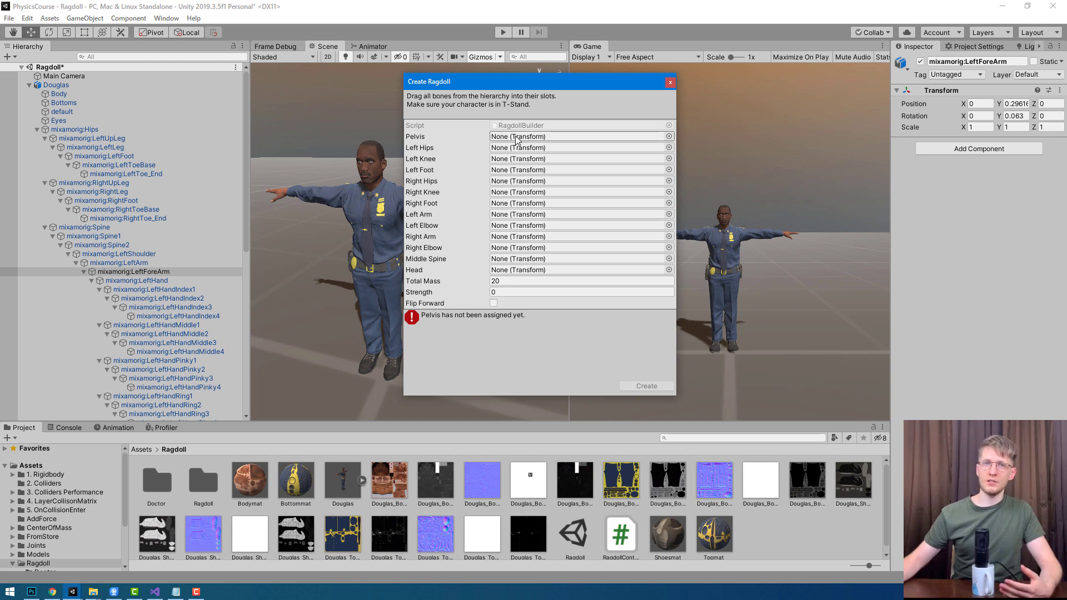
pyautogui.moveTo(439, 81); pyautogui.dragTo(562, 85)
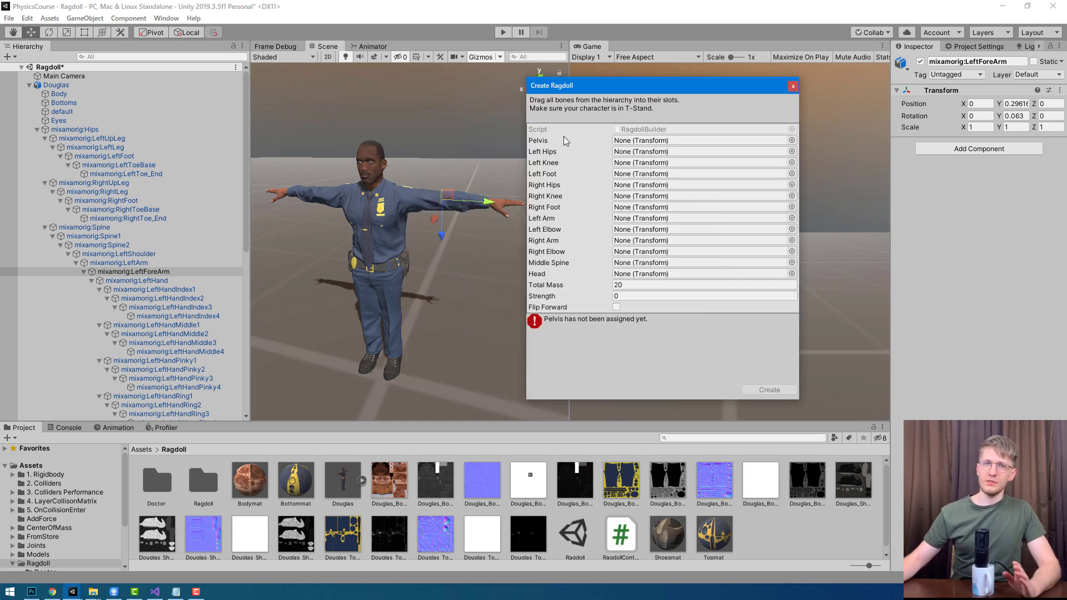
# Put mixamorig:Hips into the wizard's Pelvis slot, undoing a trial hip rotation.
pyautogui.click(535, 144)
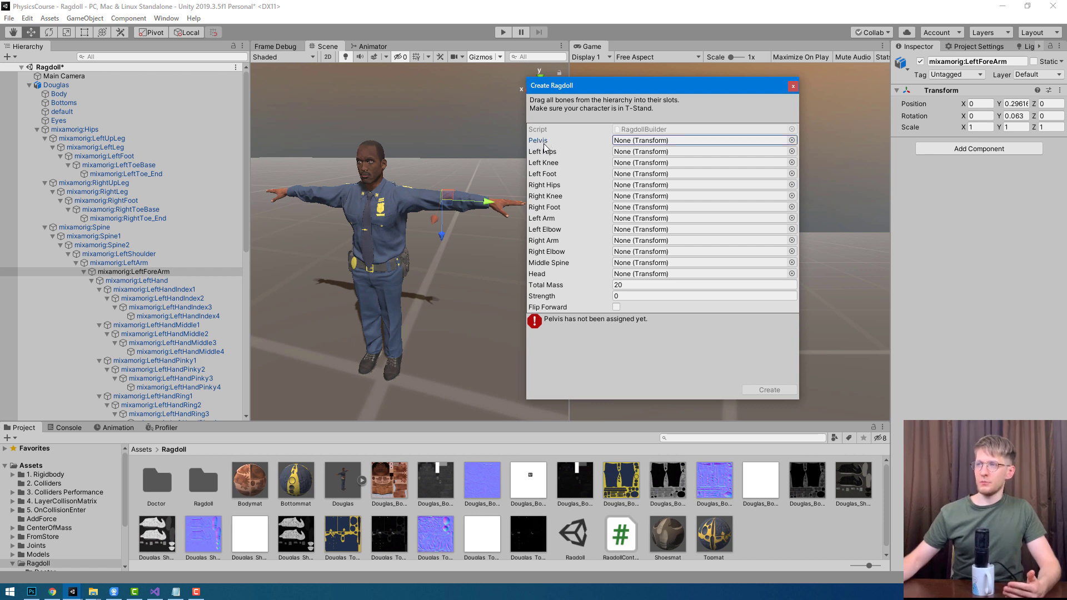
pyautogui.click(88, 129)
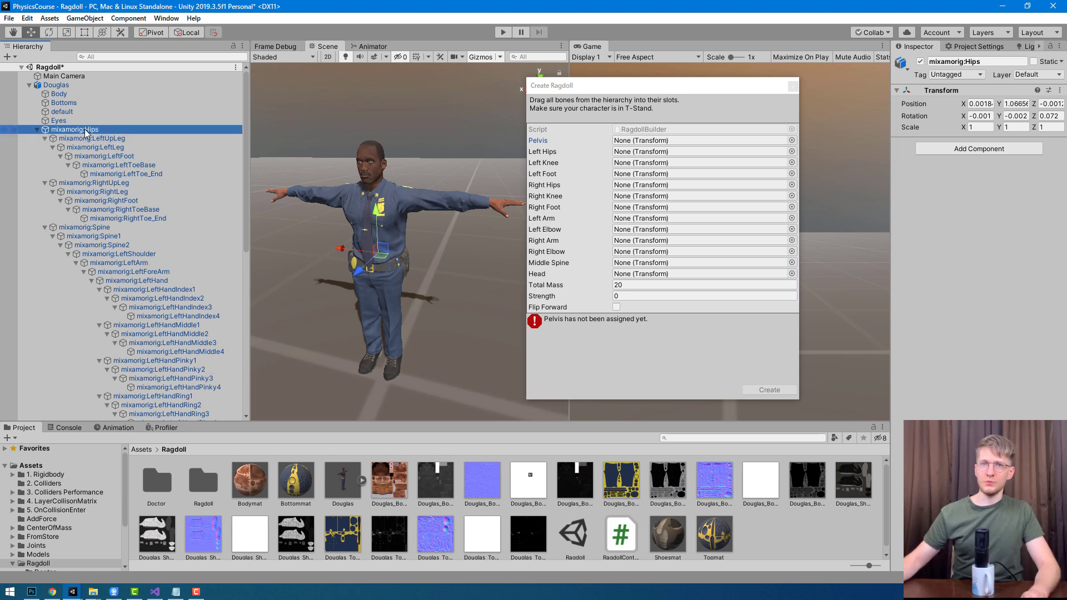
pyautogui.press('e')
pyautogui.moveTo(400, 261); pyautogui.dragTo(381, 207)
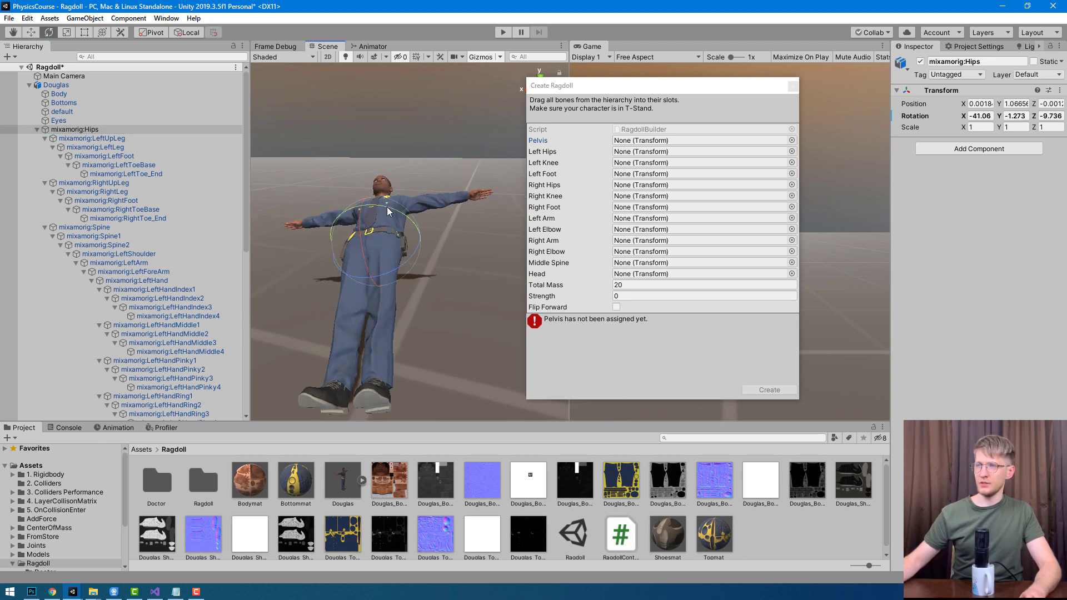
pyautogui.hotkey('ctrl', 'z')
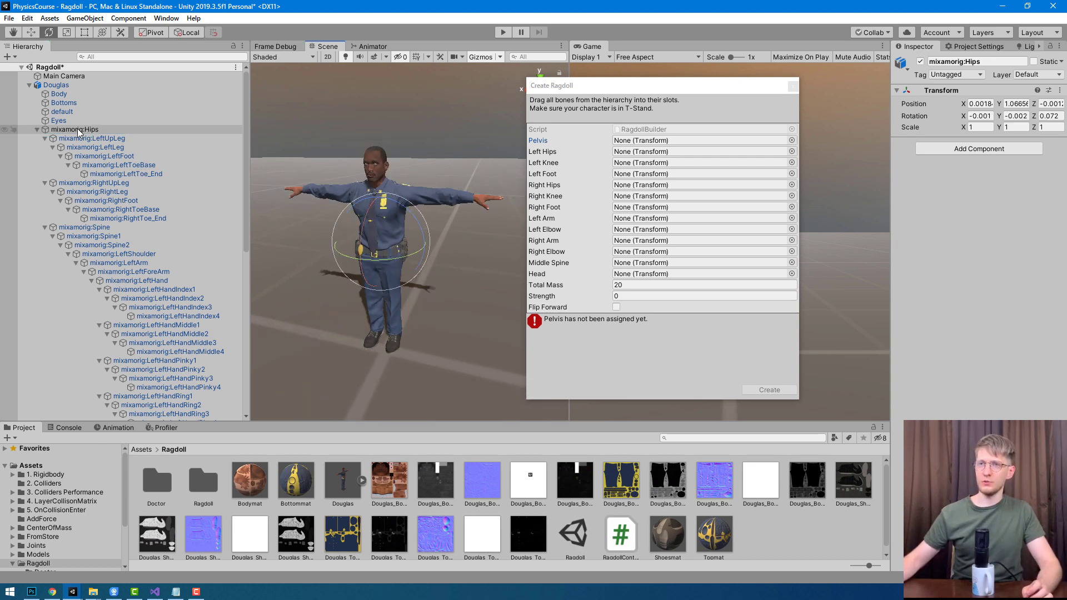
pyautogui.moveTo(79, 133); pyautogui.dragTo(629, 144)
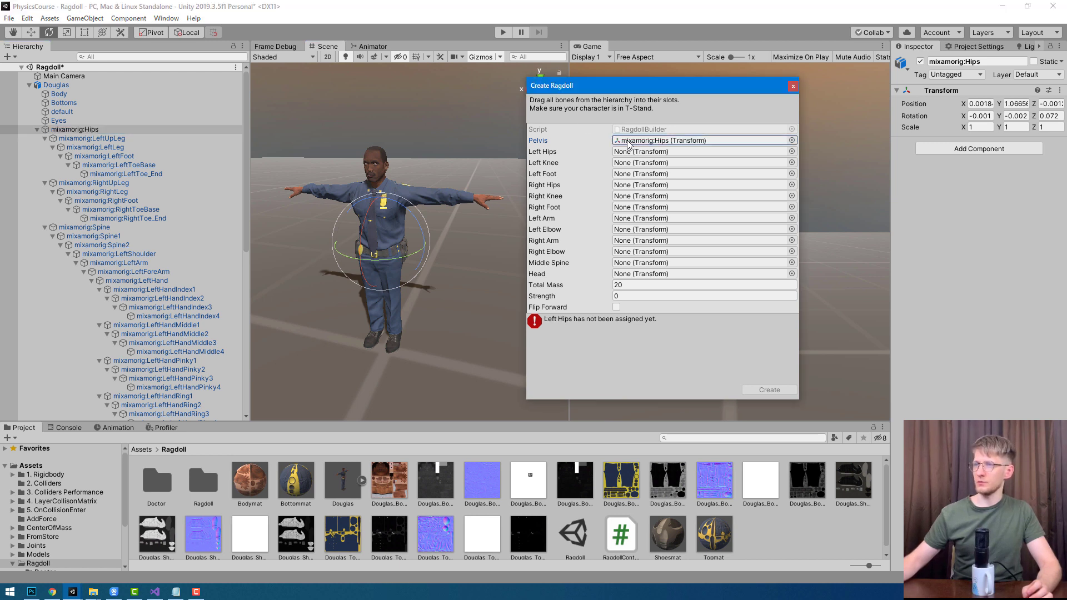
# Assign LeftUpLeg, LeftLeg and LeftFoot to the Left Hips, Left Knee and Left Foot slots.
pyautogui.click(649, 143)
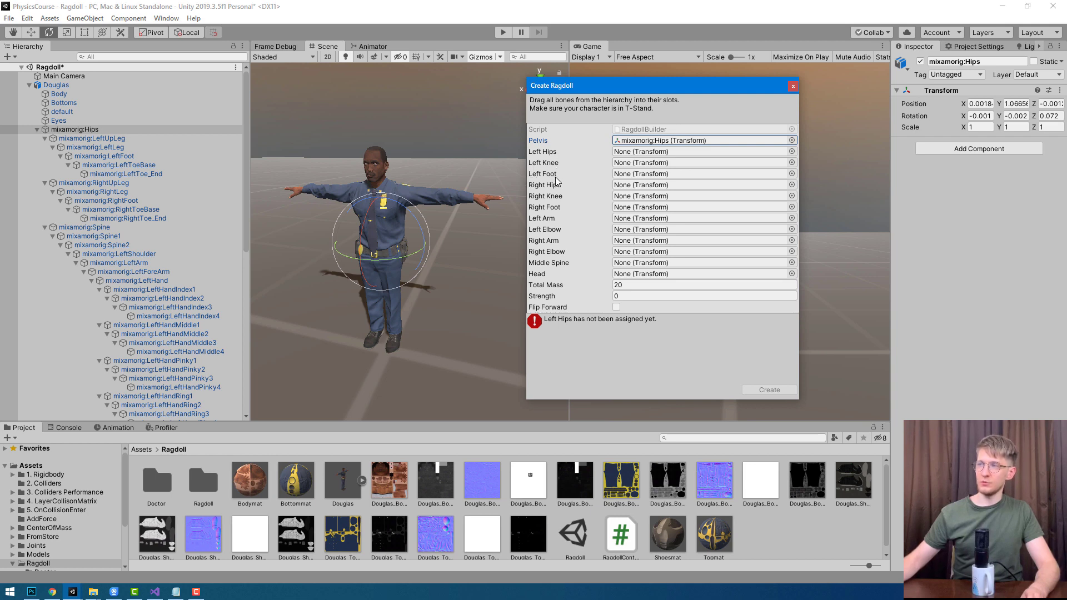
pyautogui.doubleClick(92, 138)
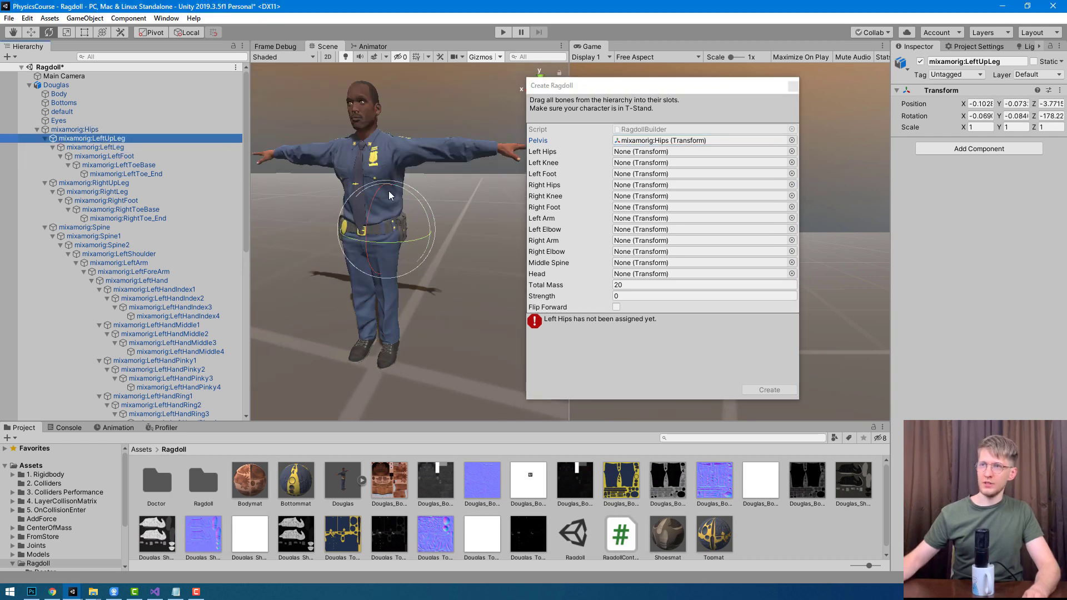
pyautogui.moveTo(367, 245); pyautogui.dragTo(357, 195)
pyautogui.moveTo(342, 244); pyautogui.dragTo(375, 250)
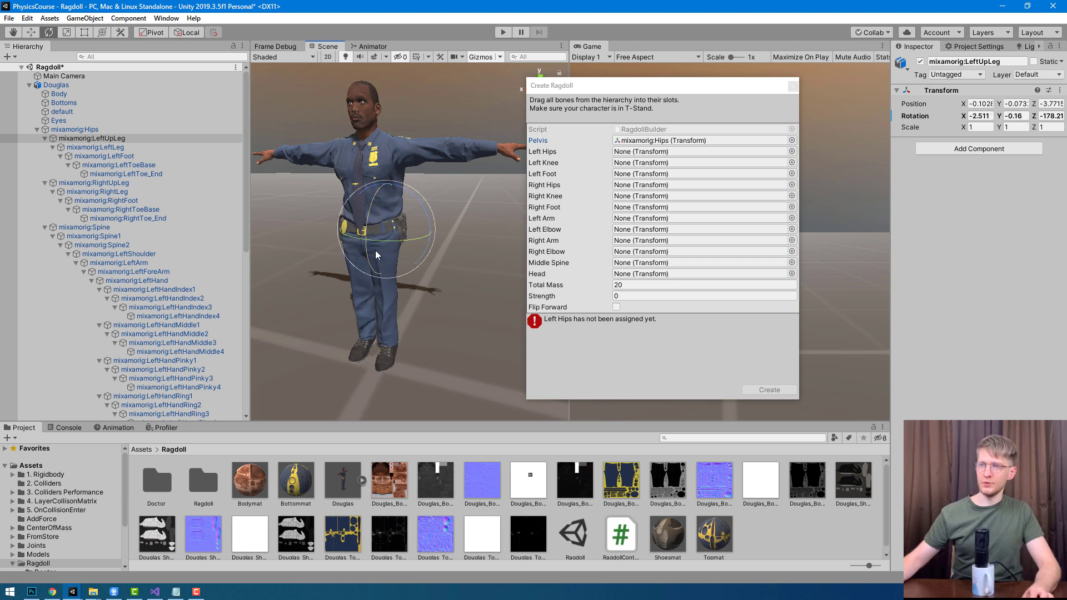
pyautogui.hotkey('ctrl', 'z')
pyautogui.moveTo(92, 137); pyautogui.dragTo(657, 155)
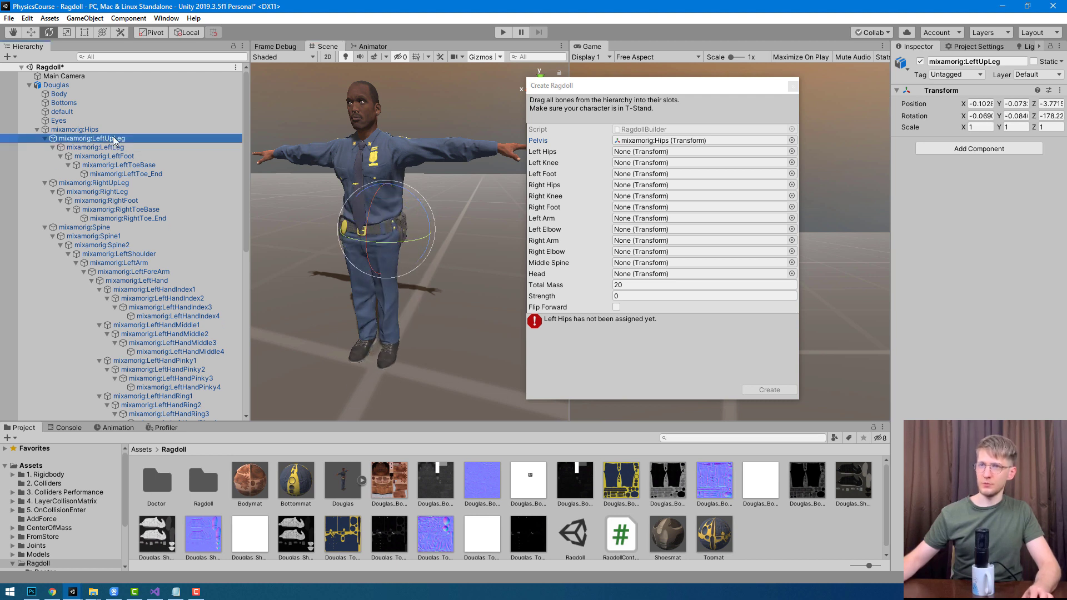
pyautogui.click(658, 152)
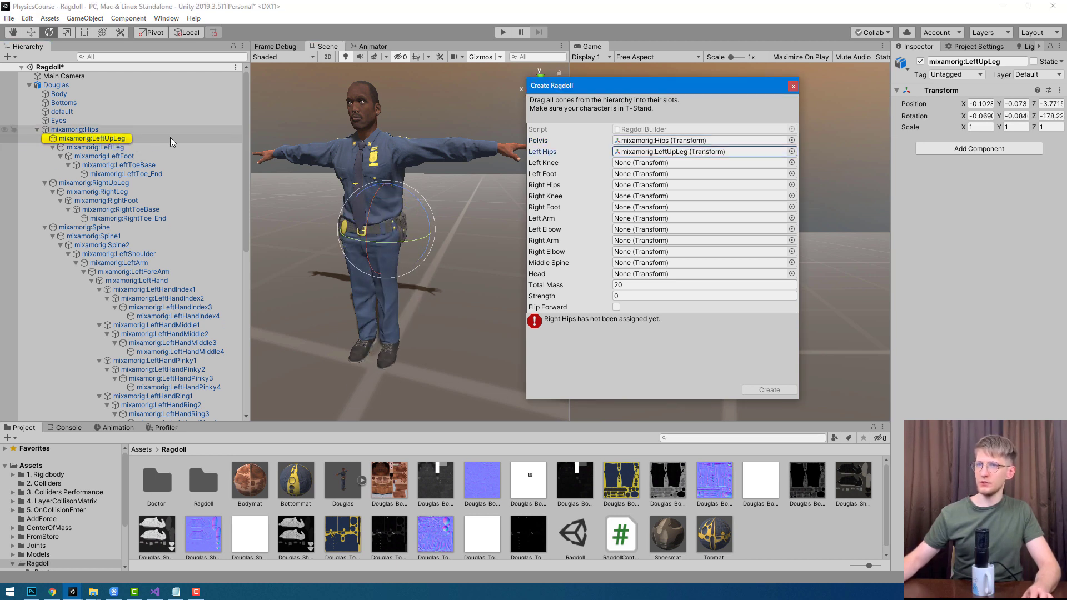
pyautogui.click(106, 145)
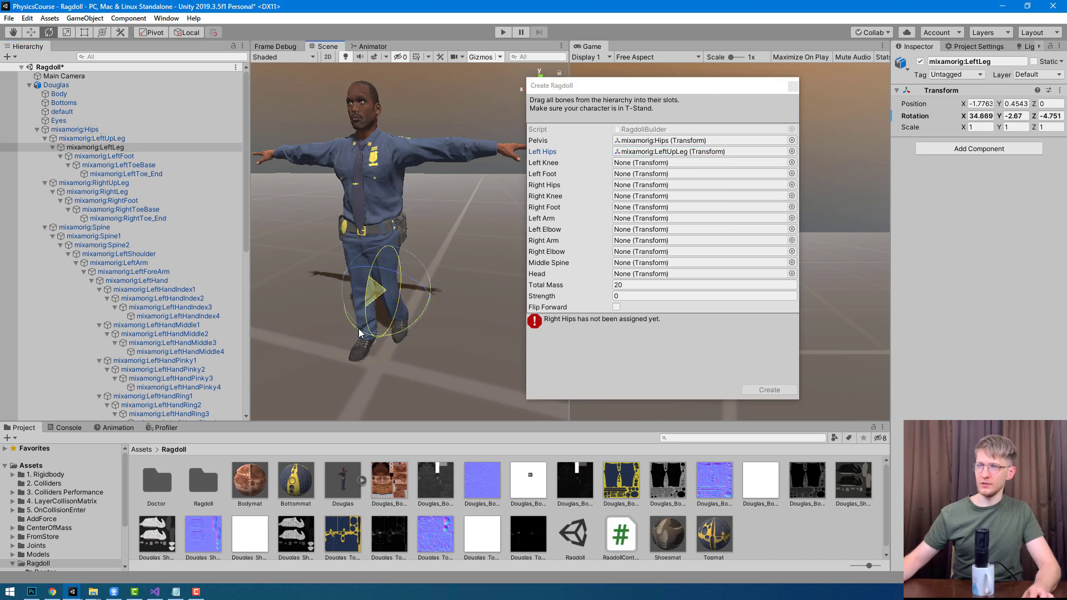
pyautogui.moveTo(105, 145); pyautogui.dragTo(657, 162)
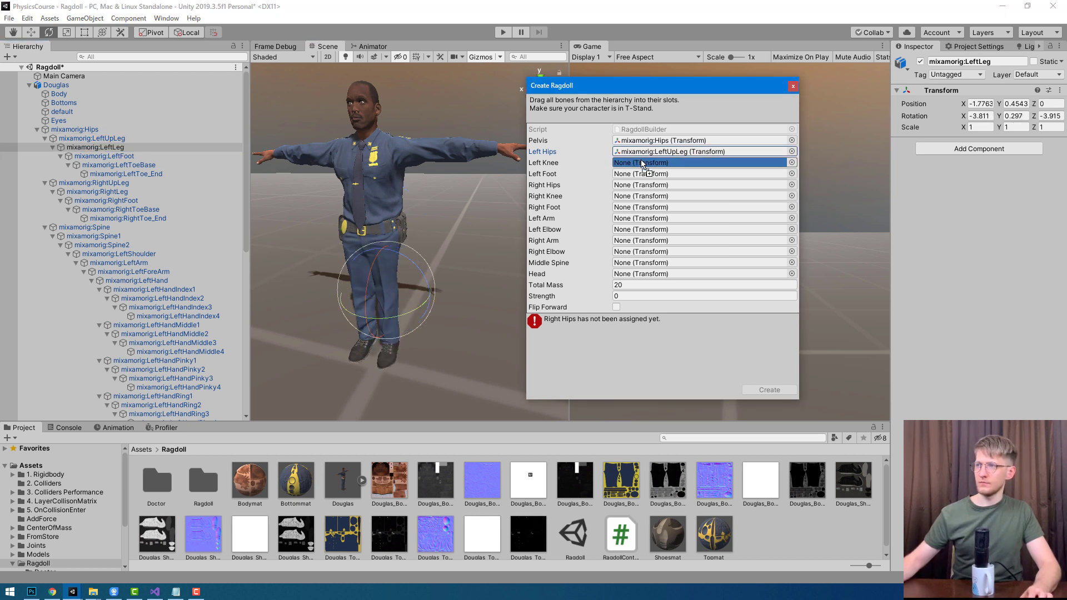
pyautogui.doubleClick(104, 156)
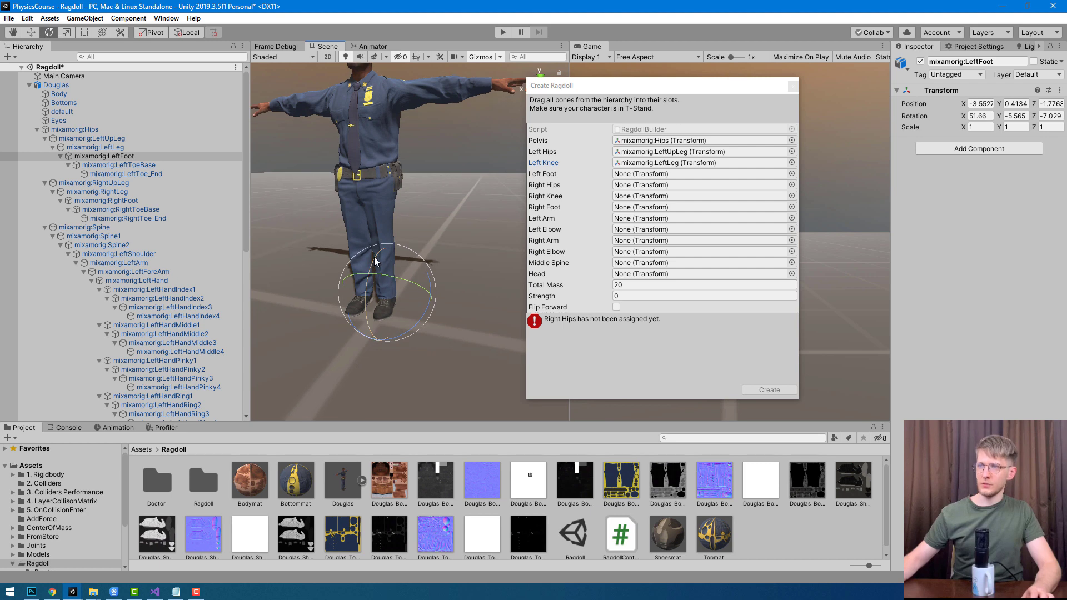
pyautogui.moveTo(373, 259); pyautogui.dragTo(389, 270)
pyautogui.moveTo(105, 156); pyautogui.dragTo(660, 178)
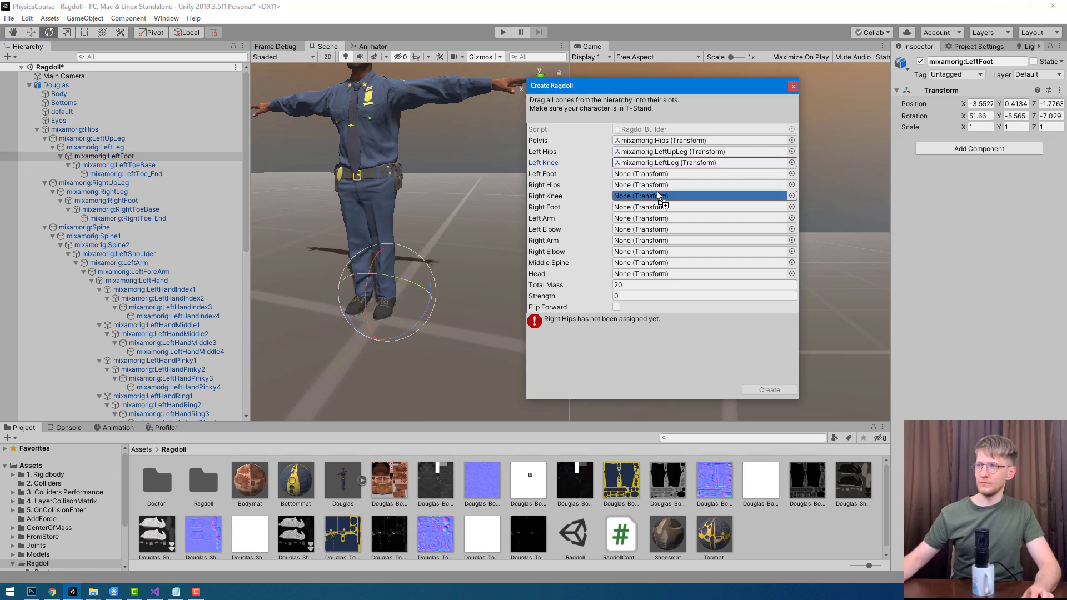
# Assign RightUpLeg, RightLeg and RightFoot to the Right Hips, Right Knee and Right Foot slots.
pyautogui.click(111, 183)
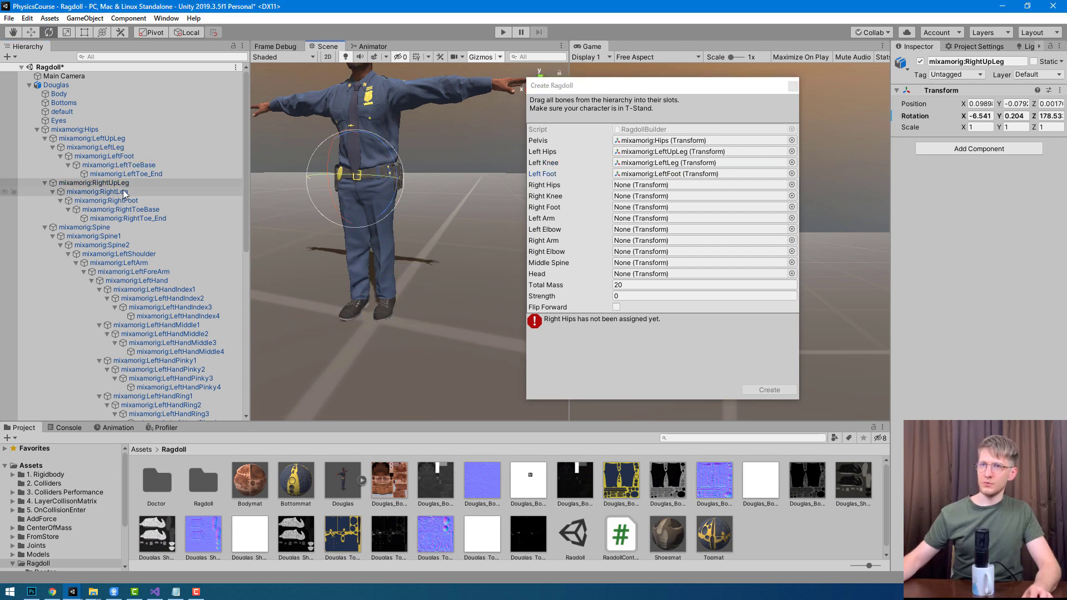
pyautogui.moveTo(117, 187); pyautogui.dragTo(661, 185)
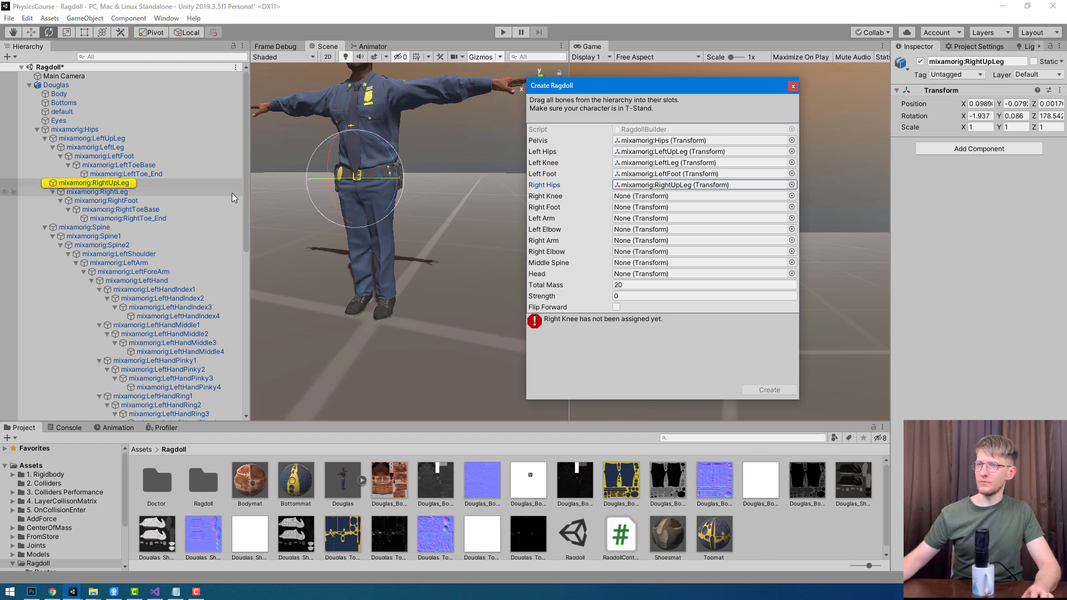
pyautogui.moveTo(118, 193); pyautogui.dragTo(661, 197)
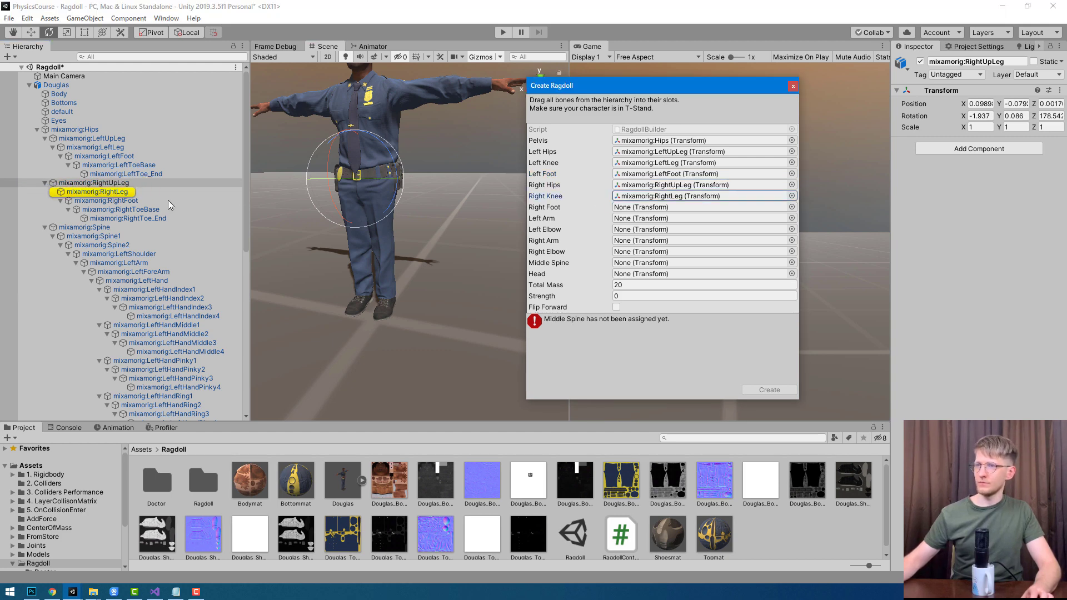
pyautogui.moveTo(112, 201); pyautogui.dragTo(662, 208)
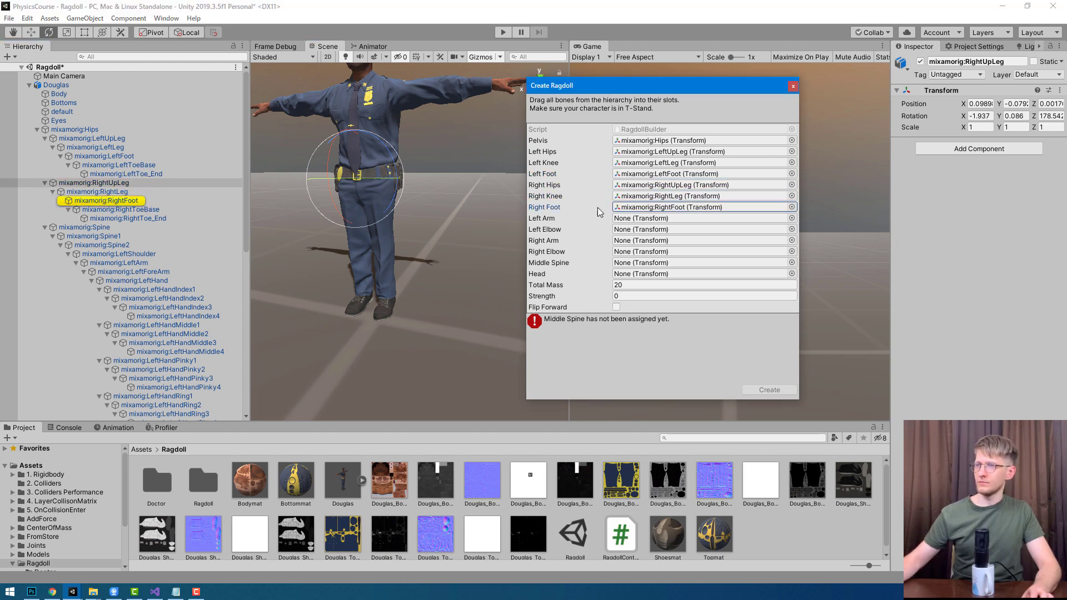
# Assign LeftArm, LeftForeArm, RightArm and RightForeArm to the ragdoll's arm and elbow slots.
pyautogui.click(121, 203)
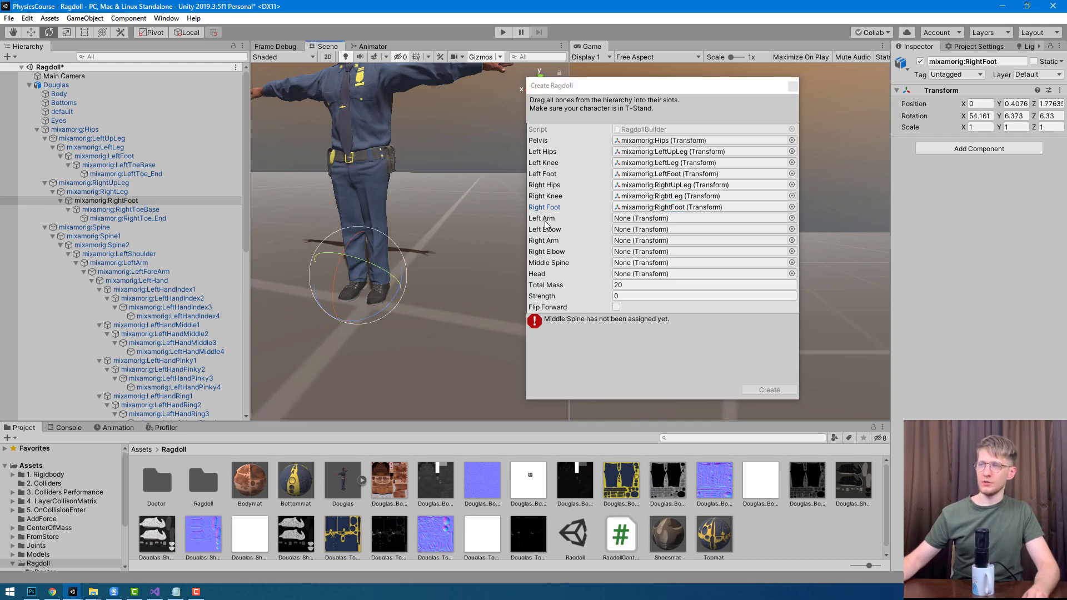
pyautogui.doubleClick(124, 264)
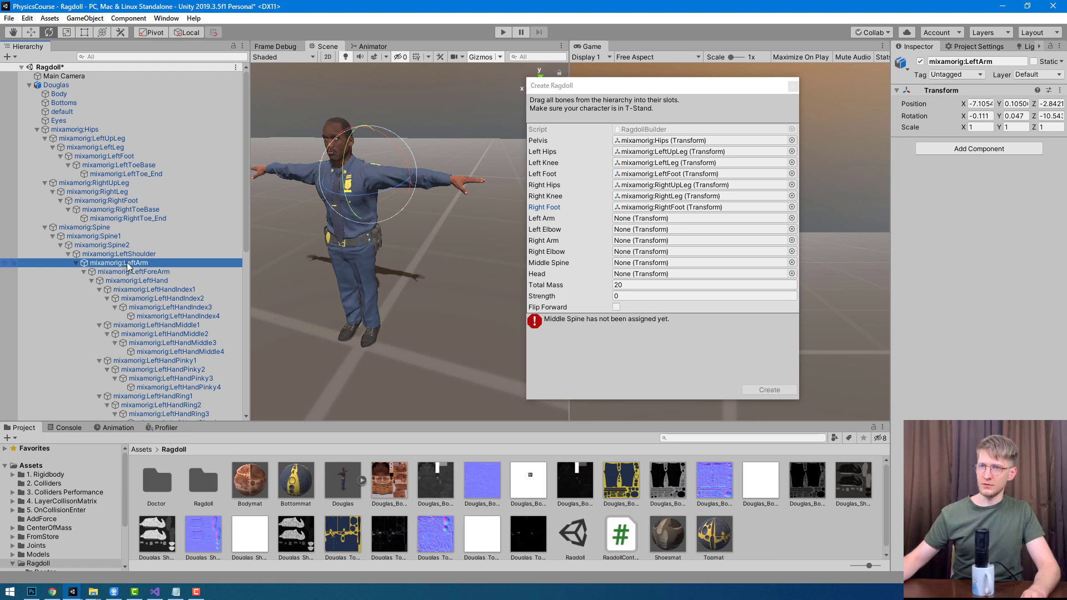
pyautogui.moveTo(127, 267); pyautogui.dragTo(651, 219)
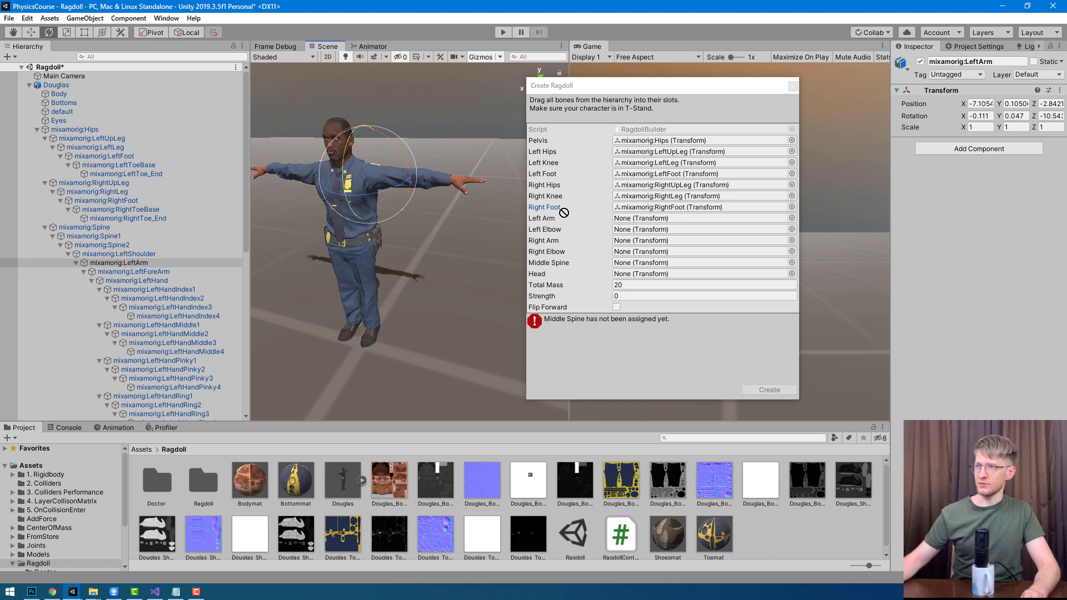
pyautogui.click(132, 272)
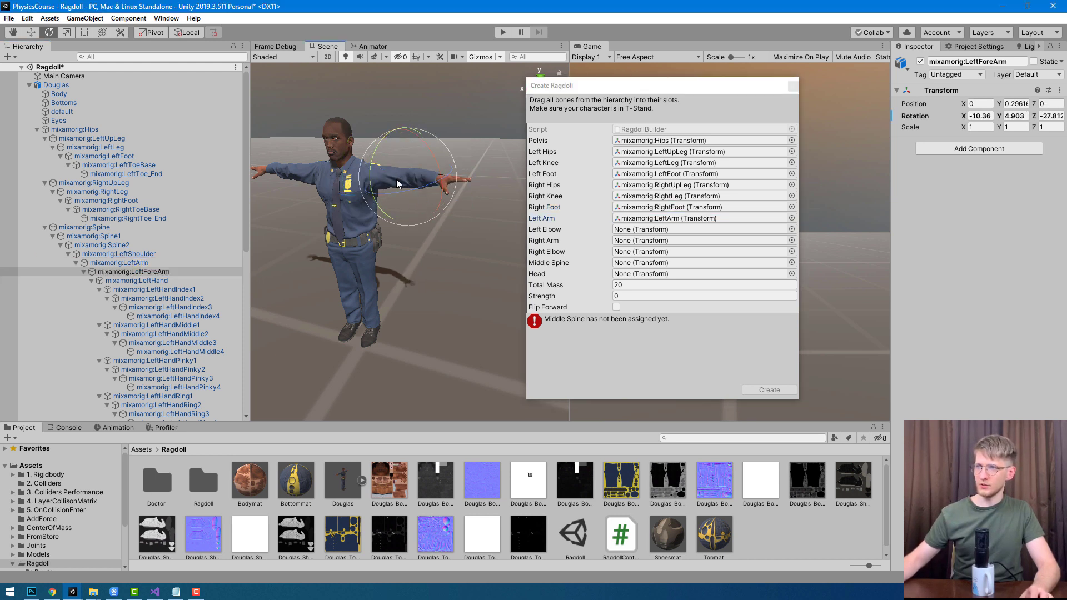
pyautogui.hotkey('ctrl', 'z')
pyautogui.moveTo(133, 272); pyautogui.dragTo(634, 229)
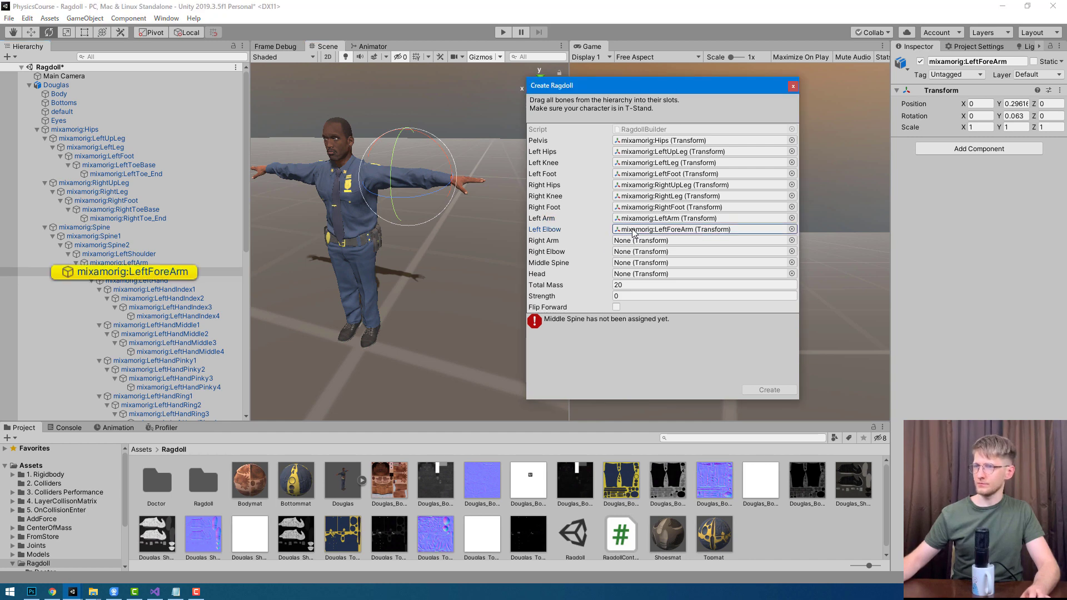
pyautogui.keyDown('alt'); pyautogui.moveTo(392, 122); pyautogui.dragTo(406, 147); pyautogui.keyUp('alt')
pyautogui.click(129, 185)
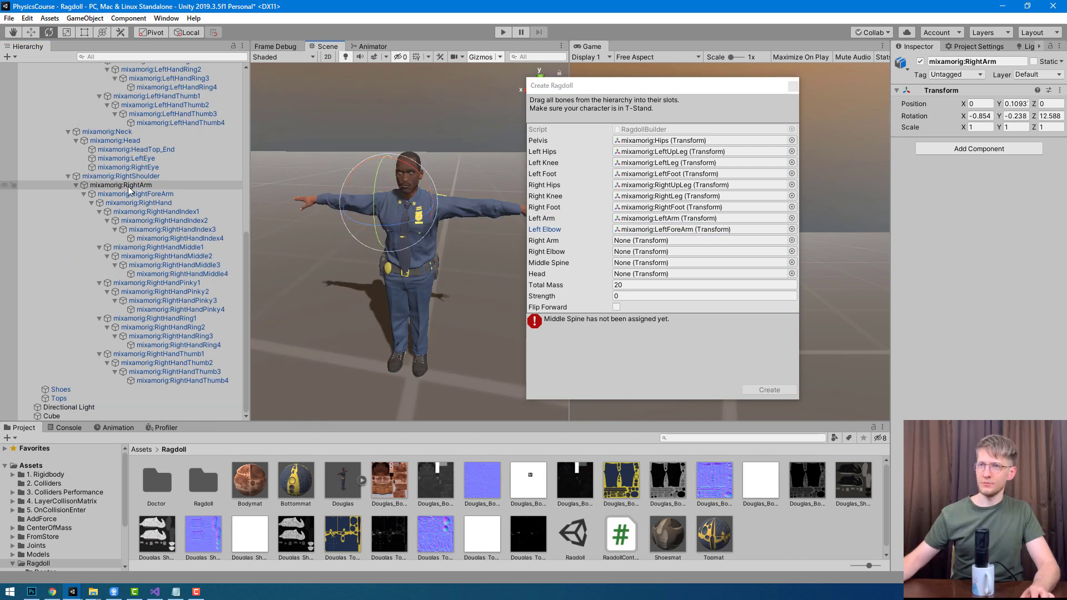
pyautogui.moveTo(129, 189); pyautogui.dragTo(667, 241)
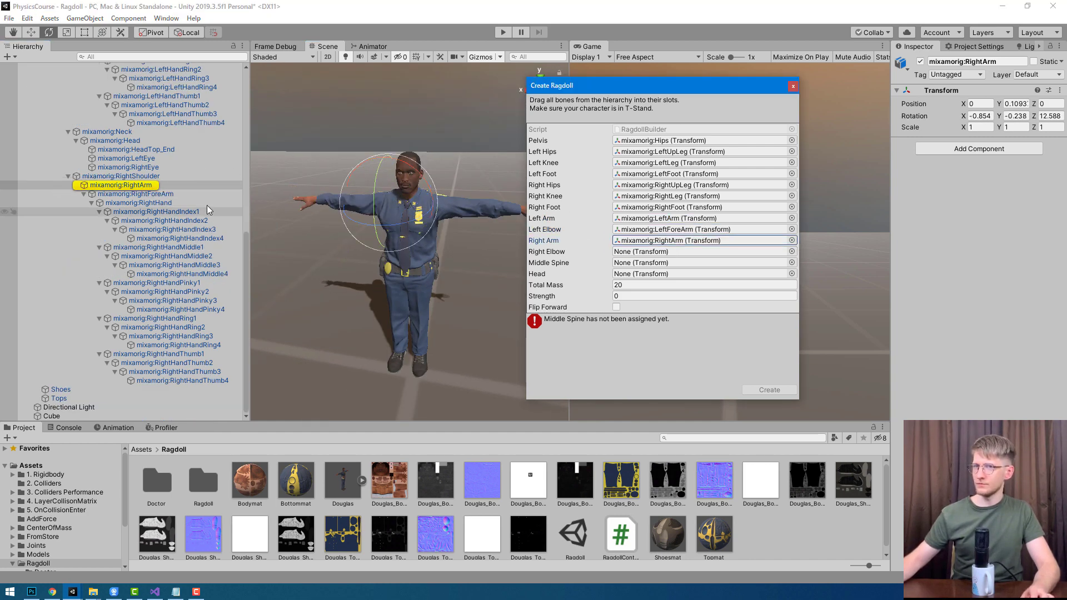
pyautogui.moveTo(133, 194); pyautogui.dragTo(656, 251)
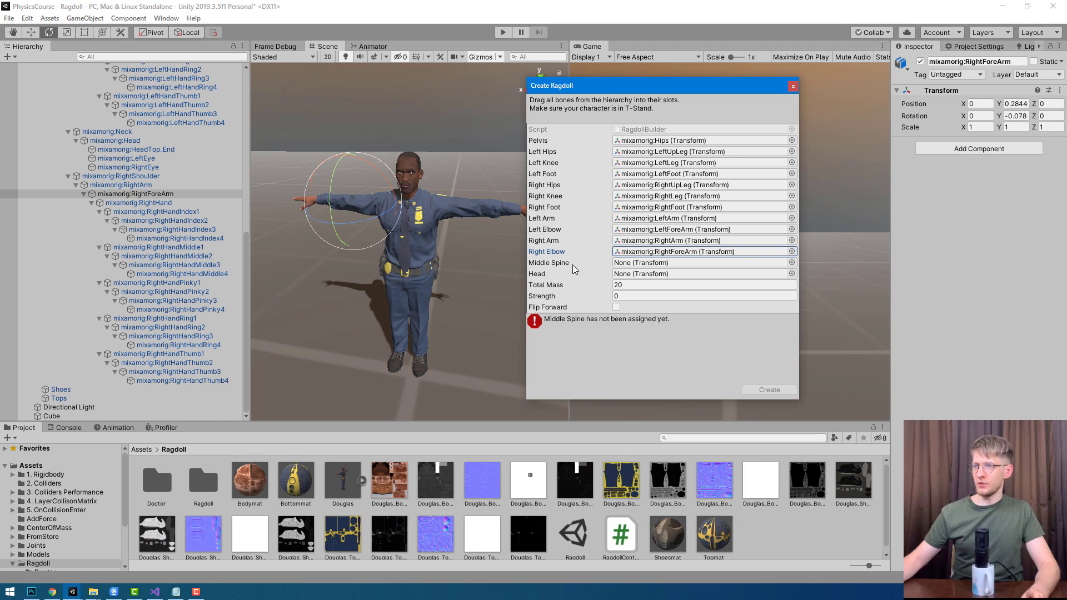
# Assign mixamorig:Spine1 as the ragdoll's Middle Spine.
pyautogui.keyDown('alt'); pyautogui.moveTo(390, 250); pyautogui.dragTo(345, 250); pyautogui.keyUp('alt')
pyautogui.scroll(5, 165, 189)
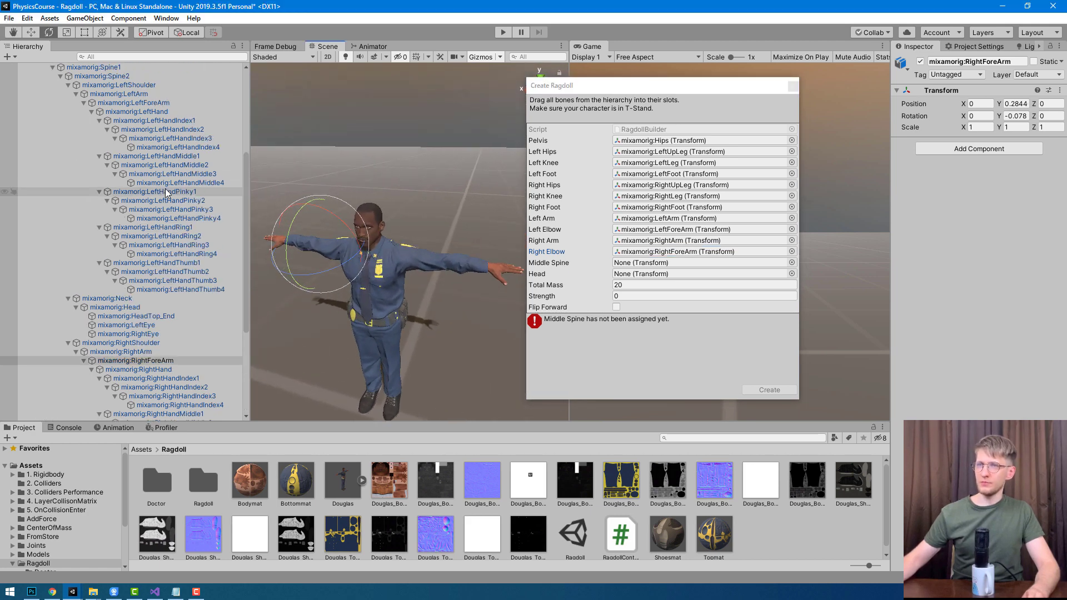
pyautogui.scroll(6, 165, 188)
pyautogui.doubleClick(84, 227)
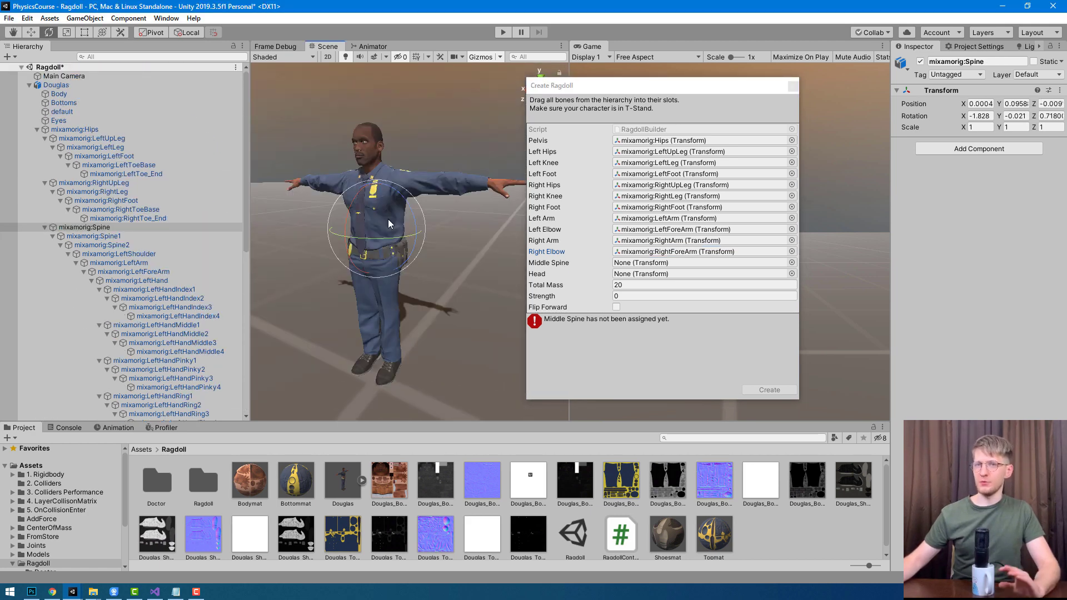
pyautogui.moveTo(388, 221); pyautogui.dragTo(363, 162)
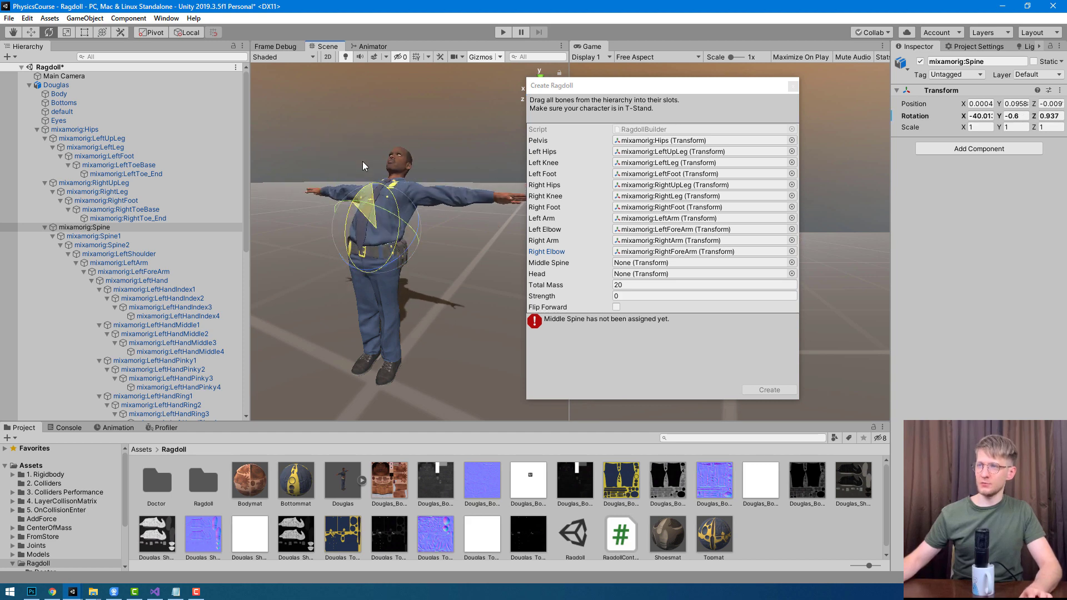
pyautogui.hotkey('ctrl', 'z')
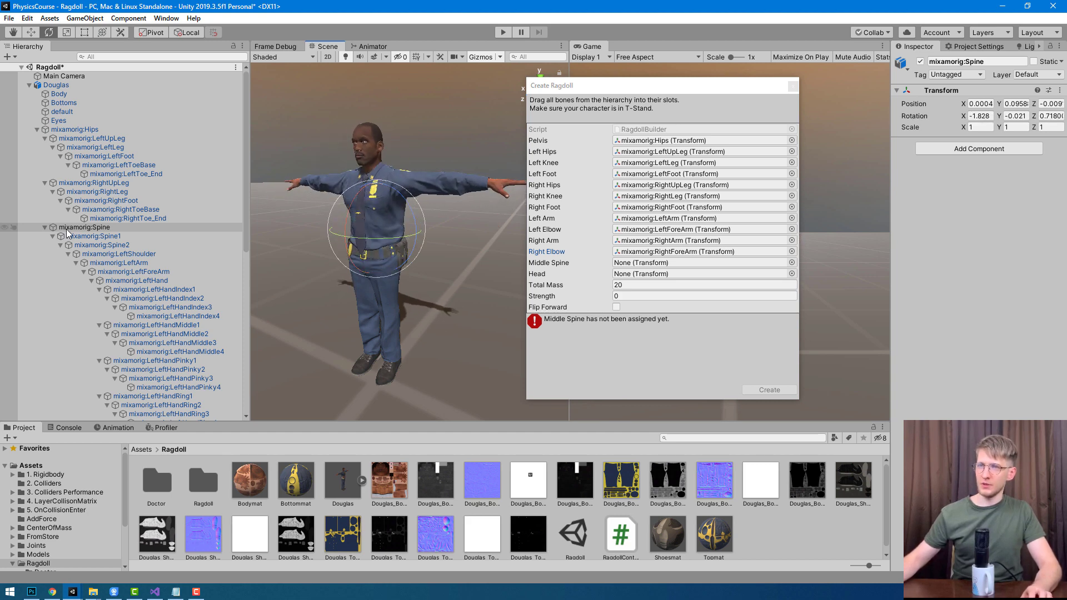
pyautogui.click(93, 236)
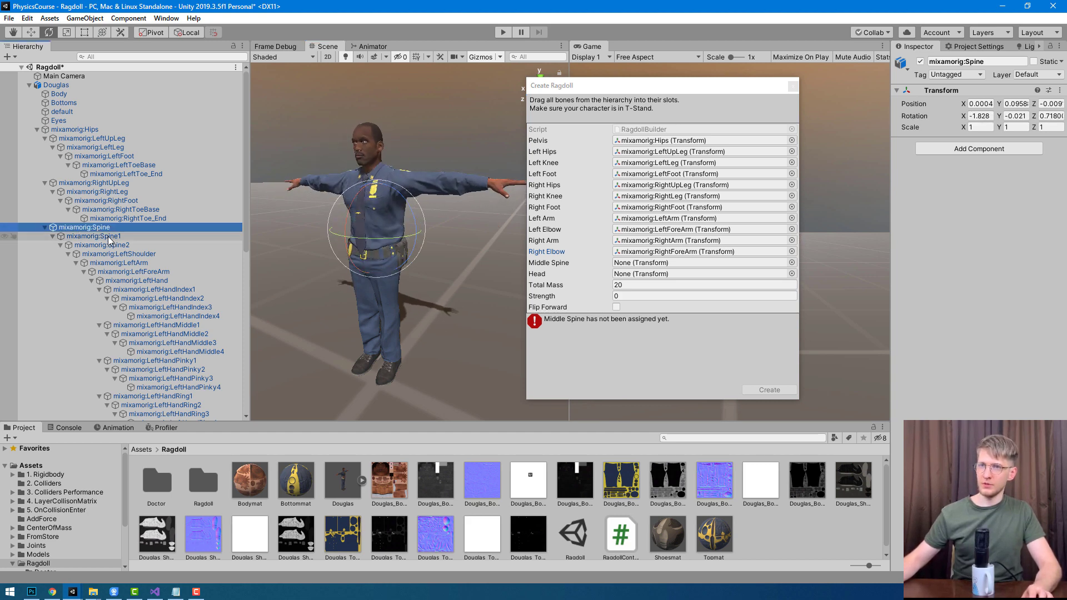
pyautogui.press('Down')
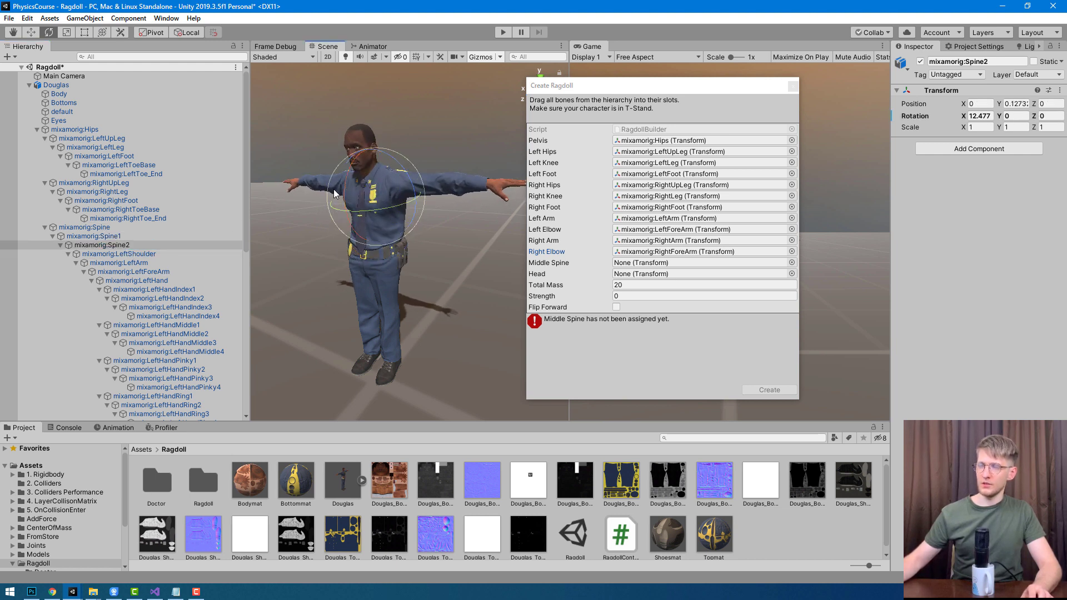
pyautogui.click(108, 237)
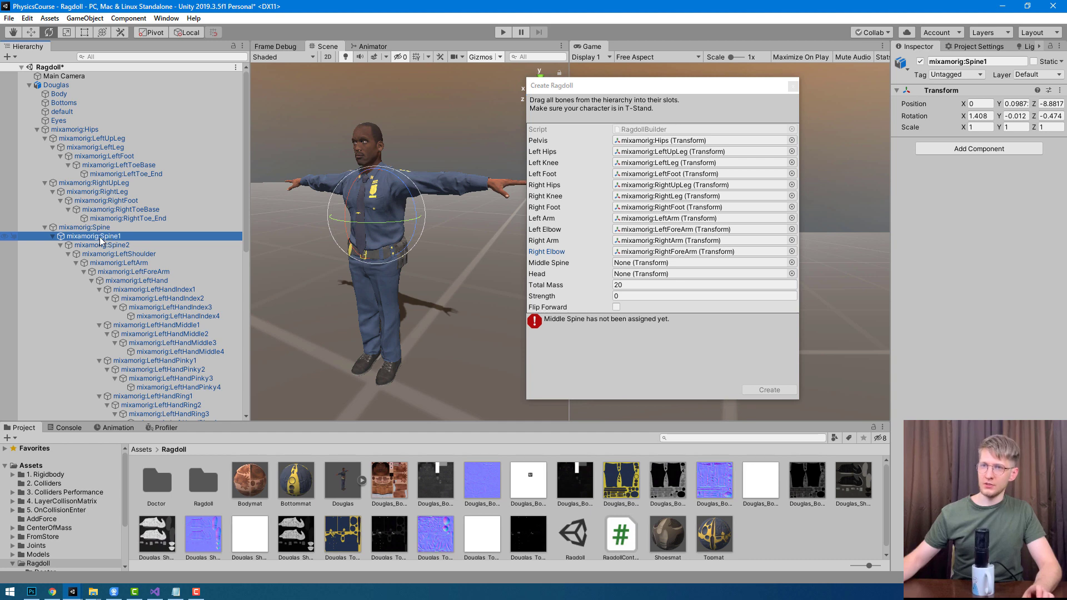
pyautogui.moveTo(96, 240); pyautogui.dragTo(647, 266)
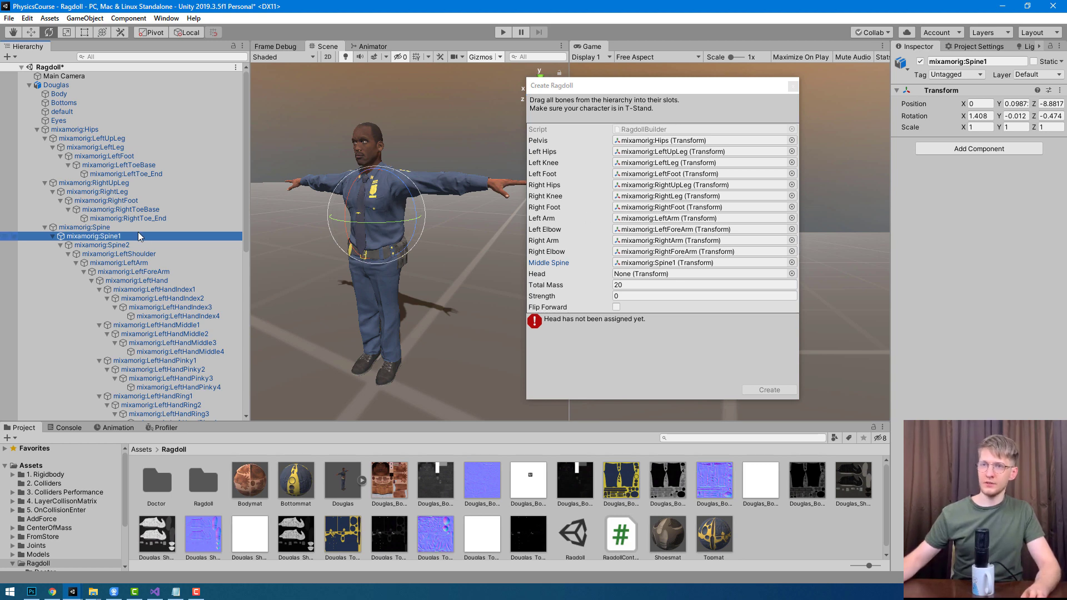
# Assign the Head bone, set Total Mass to 76, and create the ragdoll.
pyautogui.click(371, 136)
pyautogui.moveTo(375, 131); pyautogui.dragTo(365, 142)
pyautogui.hotkey('ctrl', 'z')
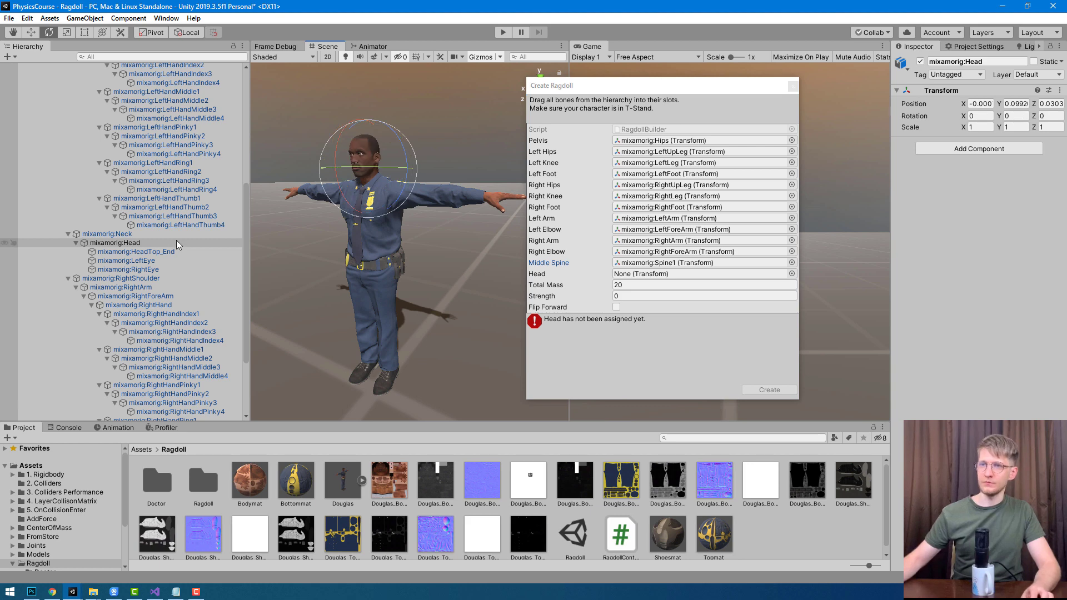
pyautogui.moveTo(143, 242); pyautogui.dragTo(650, 274)
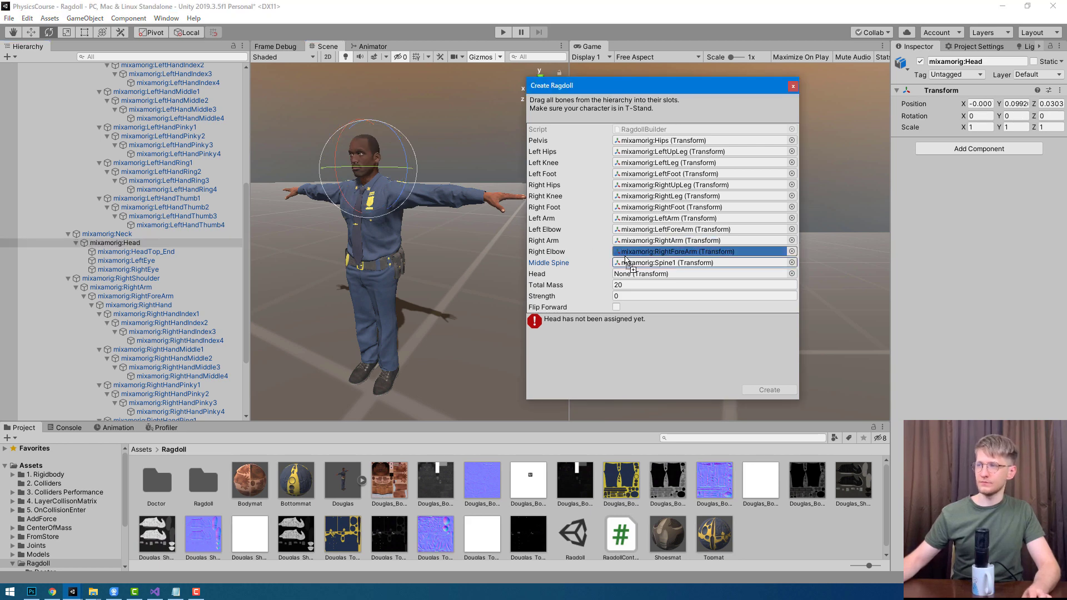
pyautogui.click(651, 282)
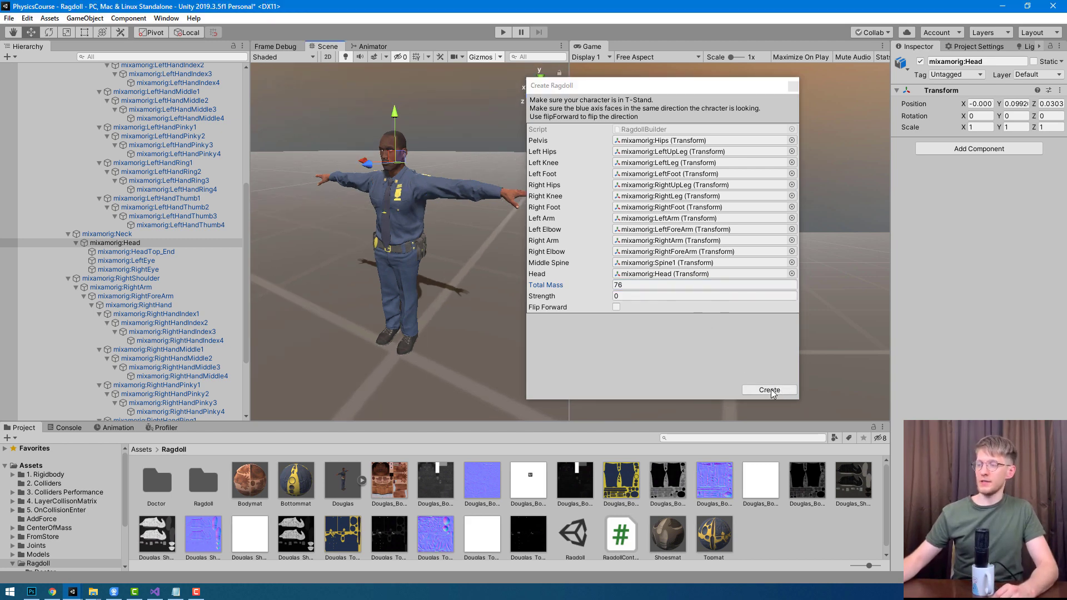
pyautogui.click(769, 391)
# Select Douglas and zoom and orbit the Scene view down to his legs' generated colliders.
pyautogui.click(400, 233)
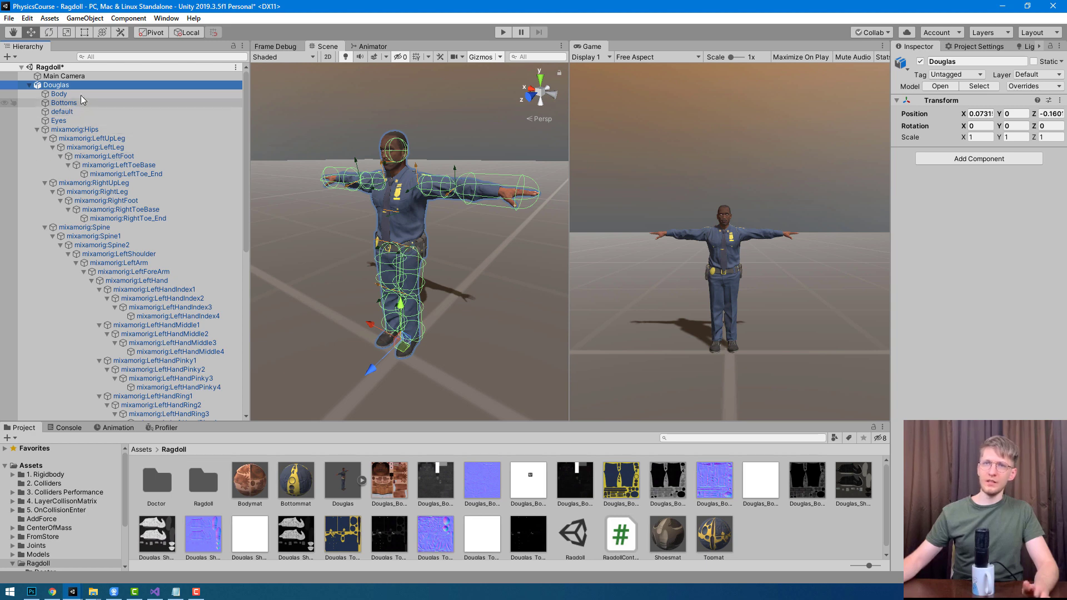
pyautogui.click(59, 93)
pyautogui.click(58, 85)
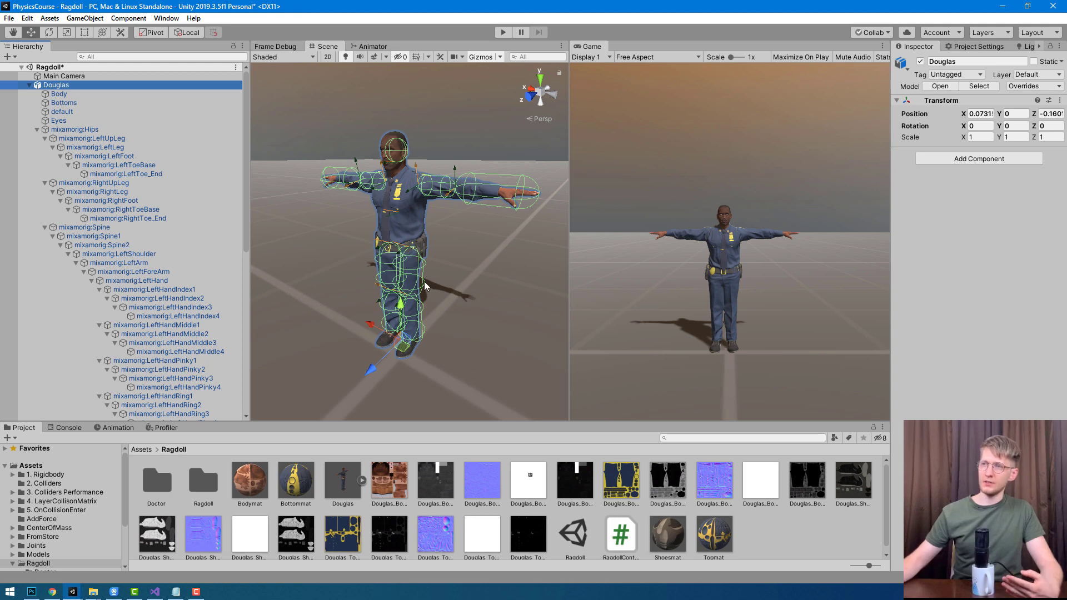
pyautogui.scroll(2, 450, 195)
pyautogui.scroll(2, 442, 208)
pyautogui.scroll(3, 434, 223)
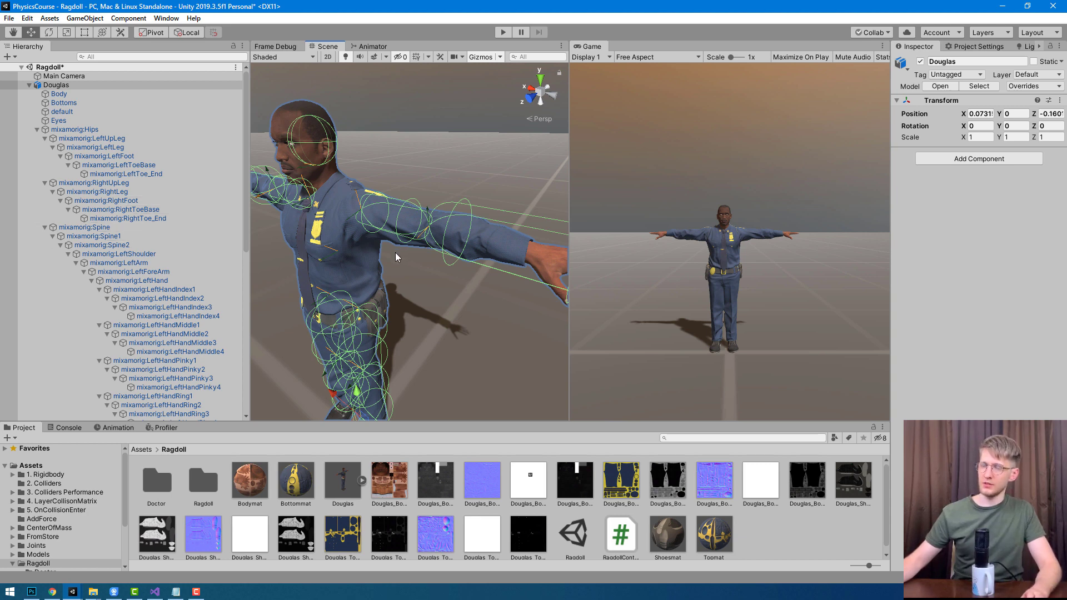
pyautogui.moveTo(423, 245)
pyautogui.keyDown('alt'); pyautogui.mouseDown()
pyautogui.moveTo(359, 224)
pyautogui.moveTo(356, 200)
pyautogui.mouseUp(); pyautogui.keyUp('alt')
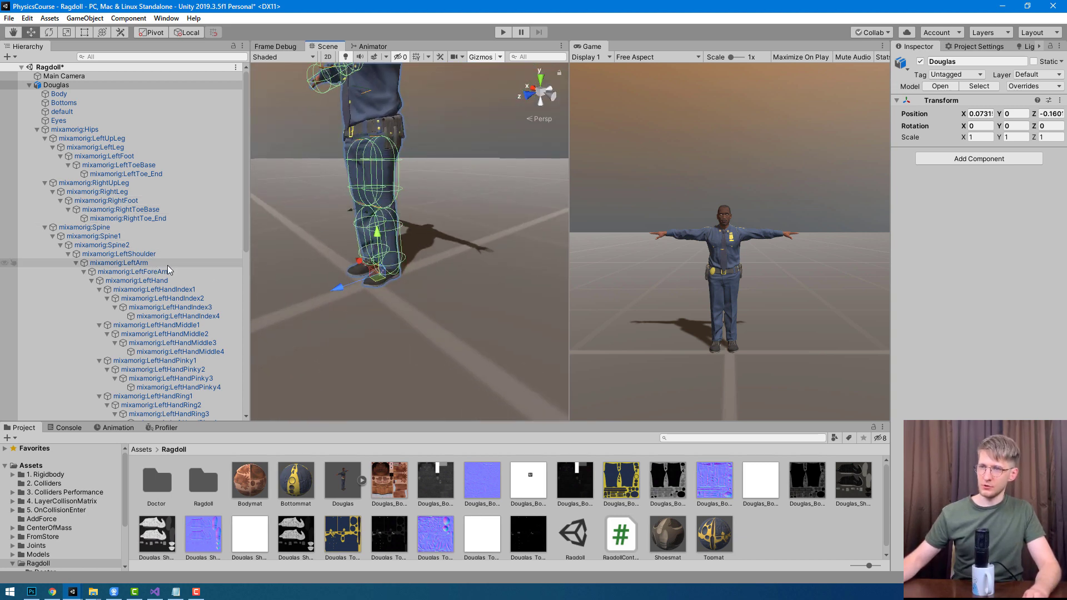
pyautogui.scroll(-3, 192, 261)
pyautogui.scroll(-2, 192, 258)
pyautogui.scroll(-3, 189, 267)
pyautogui.scroll(-2, 185, 275)
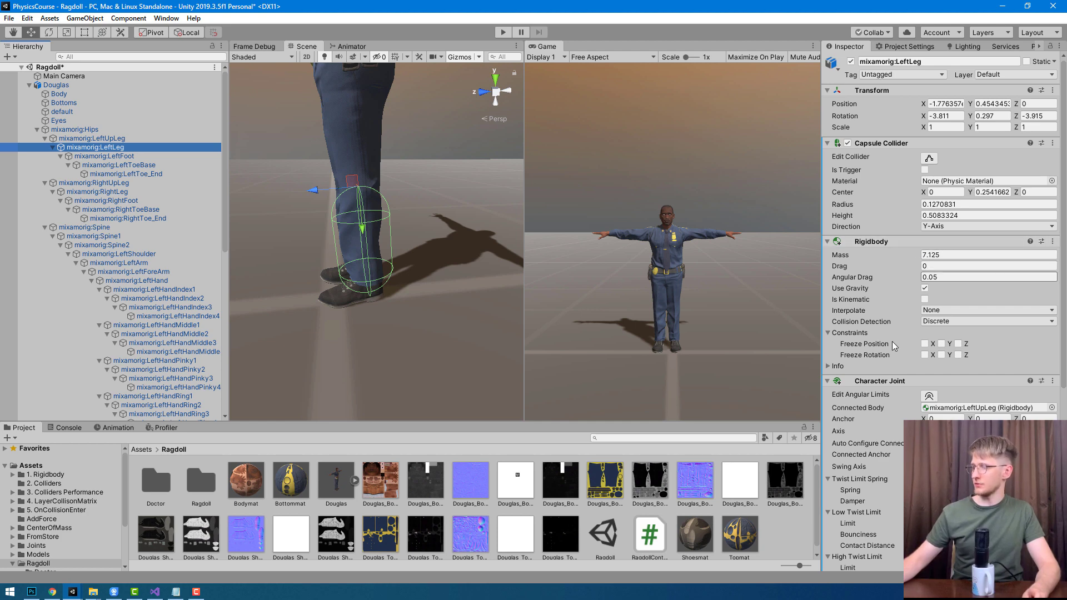
# Edit the LeftLeg joint's angular limits, dragging Low Twist Limit from -80 to -123.46.
pyautogui.scroll(-5, 892, 342)
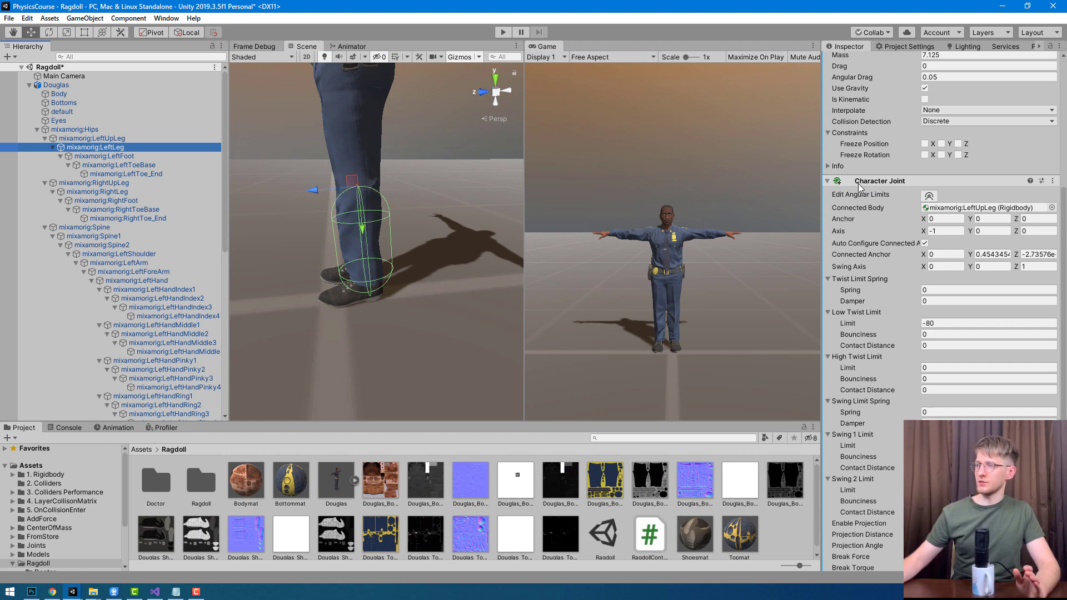
pyautogui.moveTo(474, 216); pyautogui.dragTo(479, 222, button='middle')
pyautogui.scroll(-3, 918, 280)
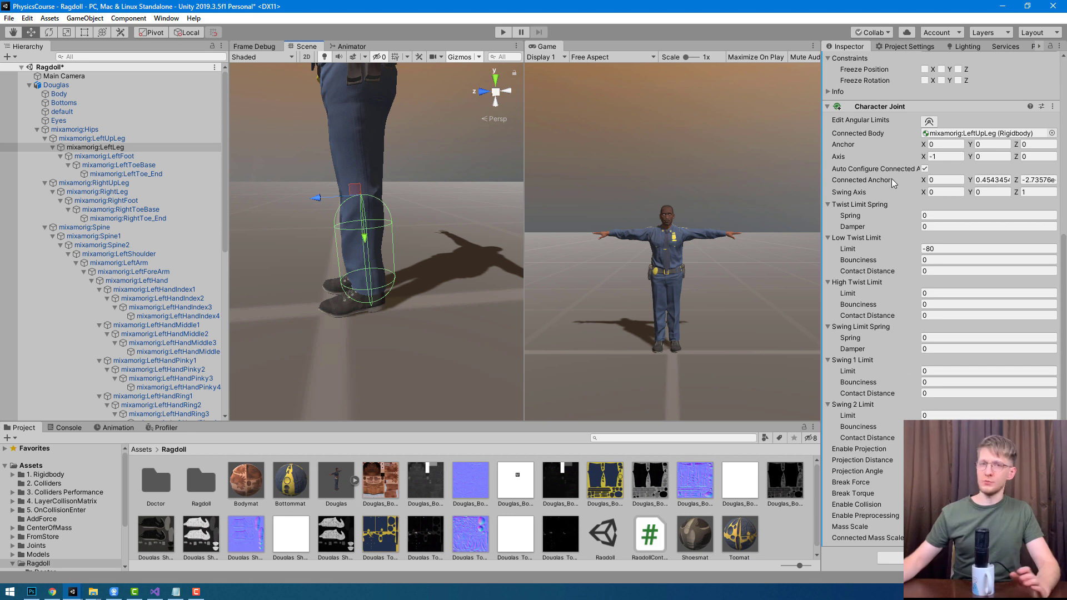
pyautogui.moveTo(356, 225)
pyautogui.mouseDown(button='middle')
pyautogui.moveTo(350, 243)
pyautogui.moveTo(390, 235)
pyautogui.mouseUp(button='middle')
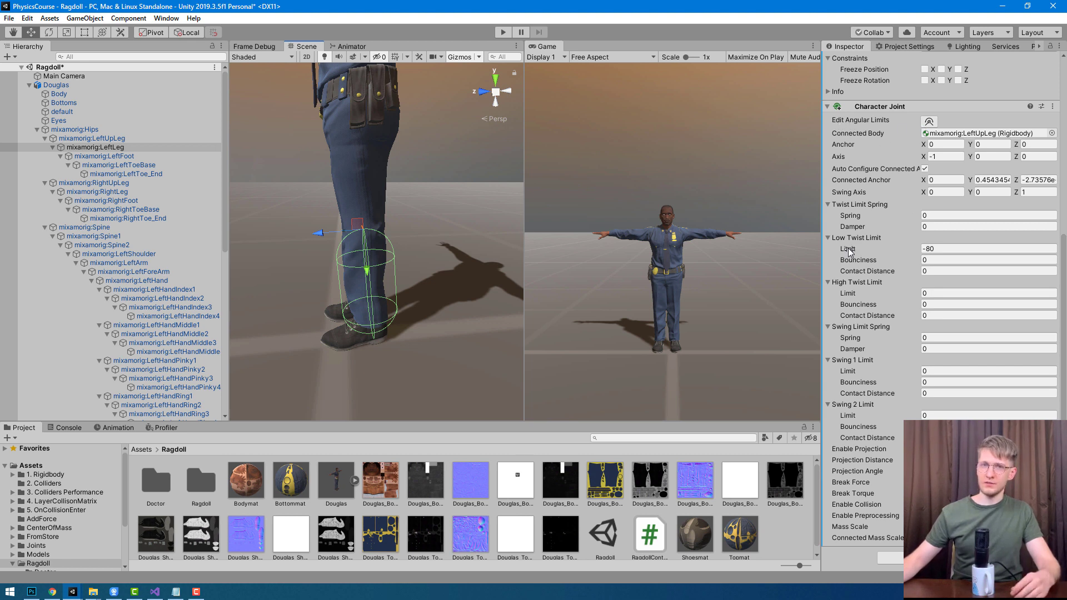
pyautogui.click(930, 123)
pyautogui.keyDown('alt'); pyautogui.moveTo(415, 225); pyautogui.dragTo(377, 193); pyautogui.keyUp('alt')
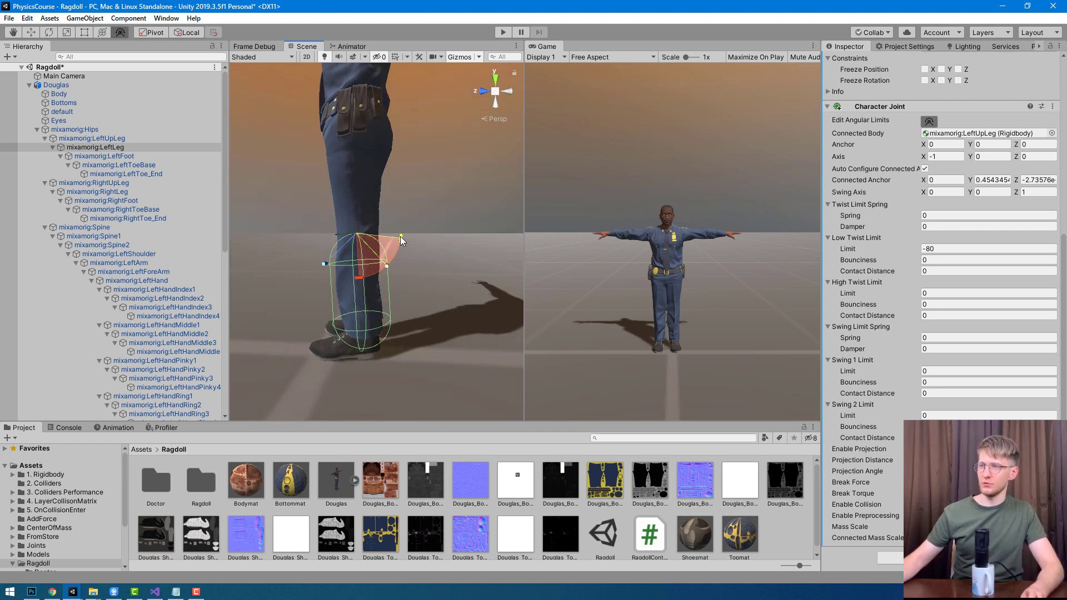
pyautogui.moveTo(400, 236)
pyautogui.mouseDown()
pyautogui.moveTo(392, 200)
pyautogui.moveTo(398, 207)
pyautogui.mouseUp()
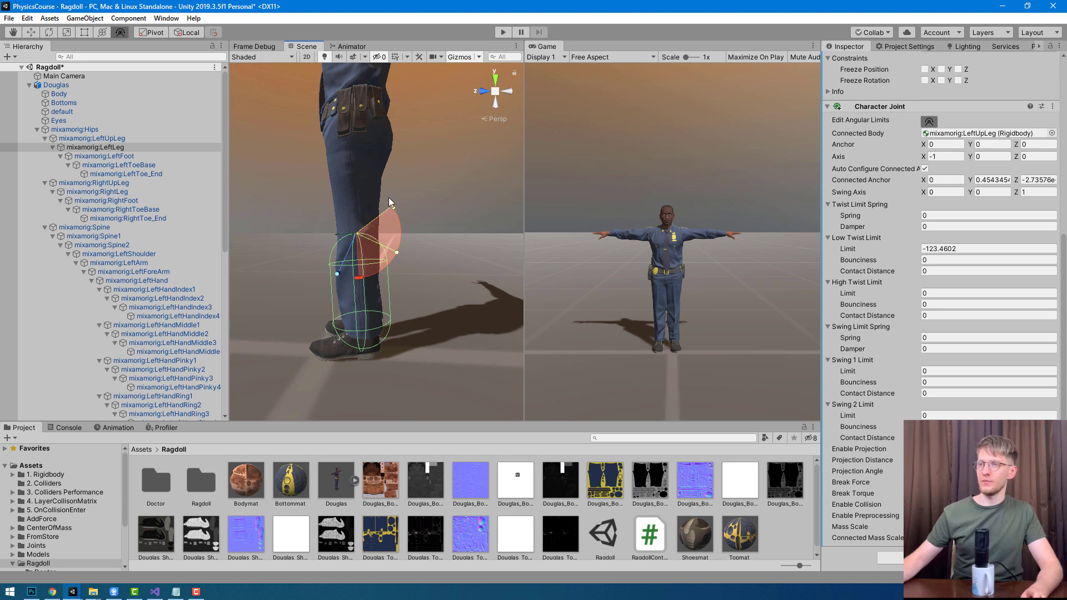
pyautogui.scroll(-5, 398, 203)
pyautogui.keyDown('alt'); pyautogui.moveTo(398, 203); pyautogui.dragTo(462, 94); pyautogui.keyUp('alt')
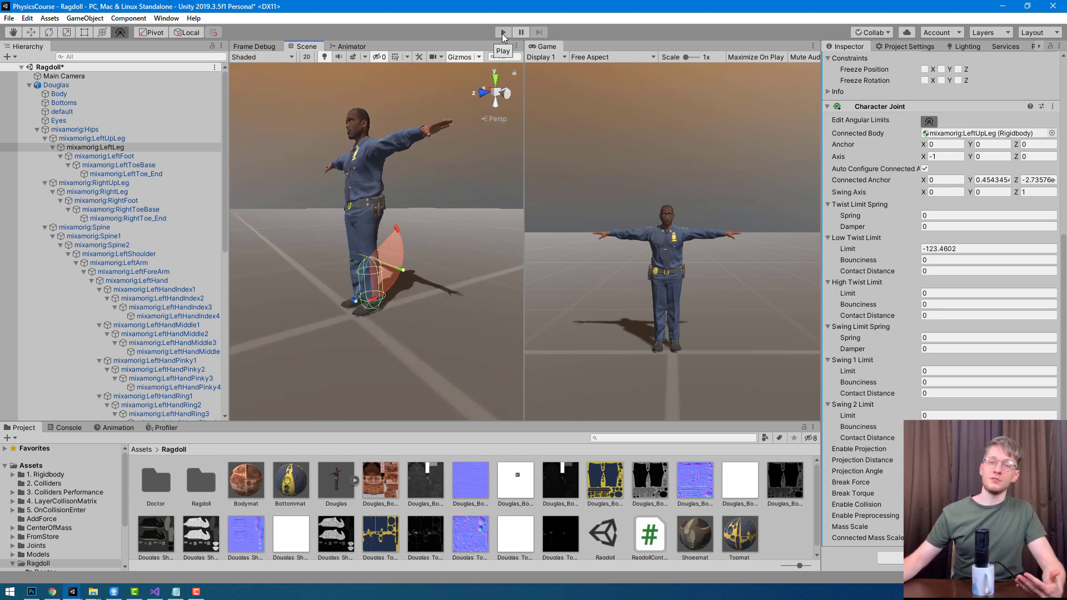
# Play the scene to watch the ragdoll collapse, then stop it.
pyautogui.click(503, 34)
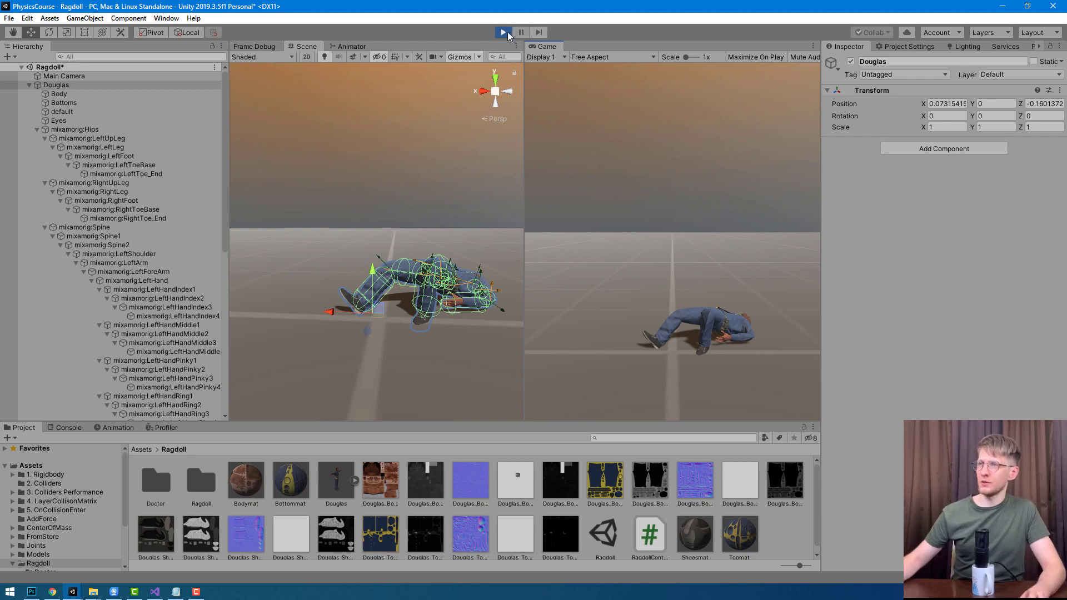
pyautogui.click(503, 32)
pyautogui.scroll(-5, 284, 224)
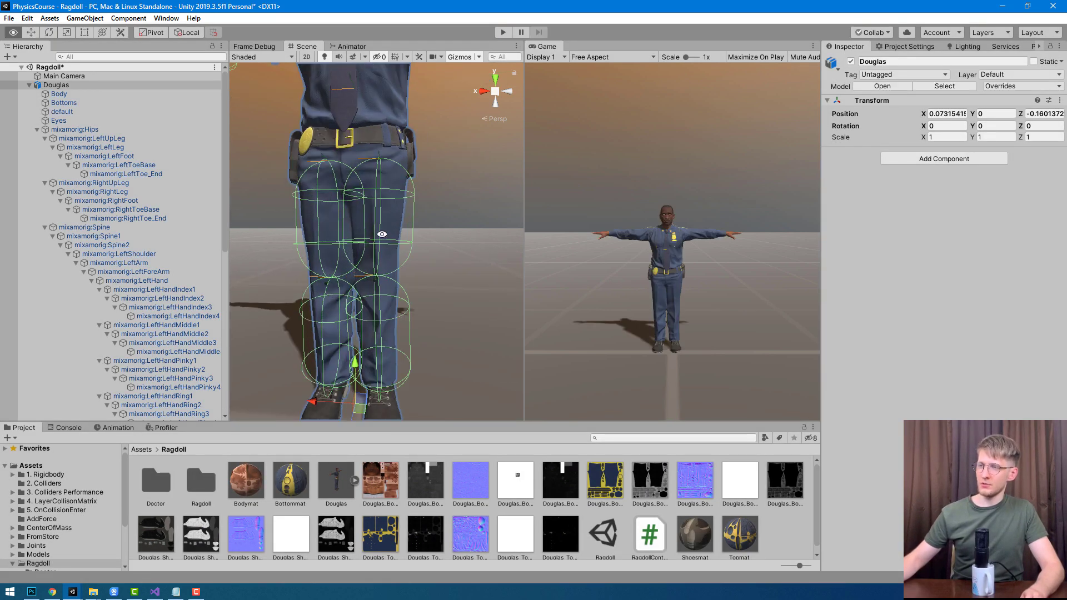
pyautogui.click(134, 255)
# Set the LeftUpLeg and RightUpLeg Capsule Collider Radius to 0.09 and play again.
pyautogui.click(111, 138)
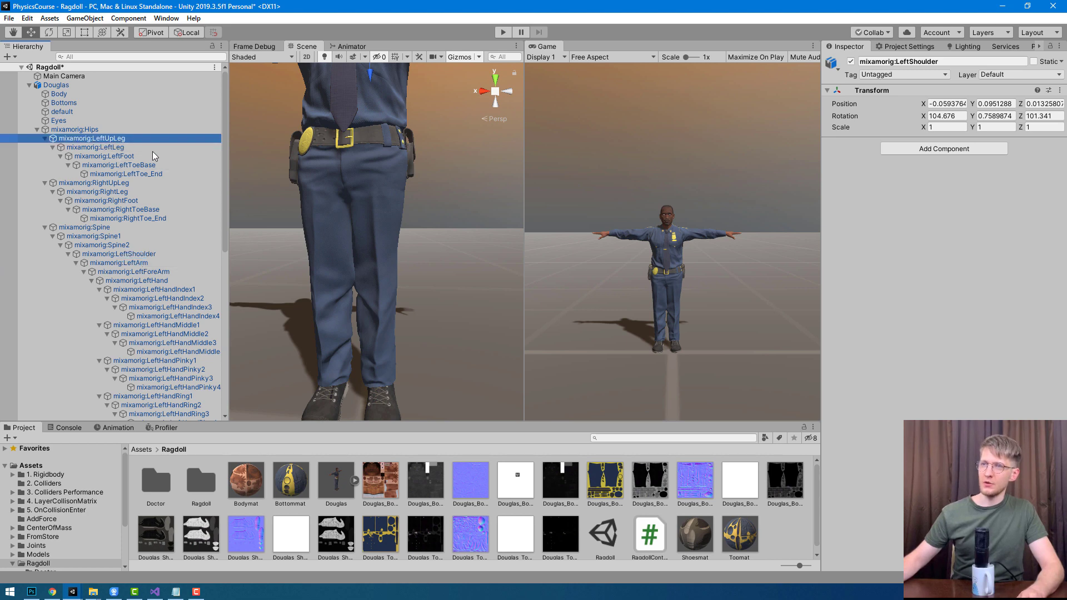
pyautogui.moveTo(381, 209); pyautogui.dragTo(382, 215, button='middle')
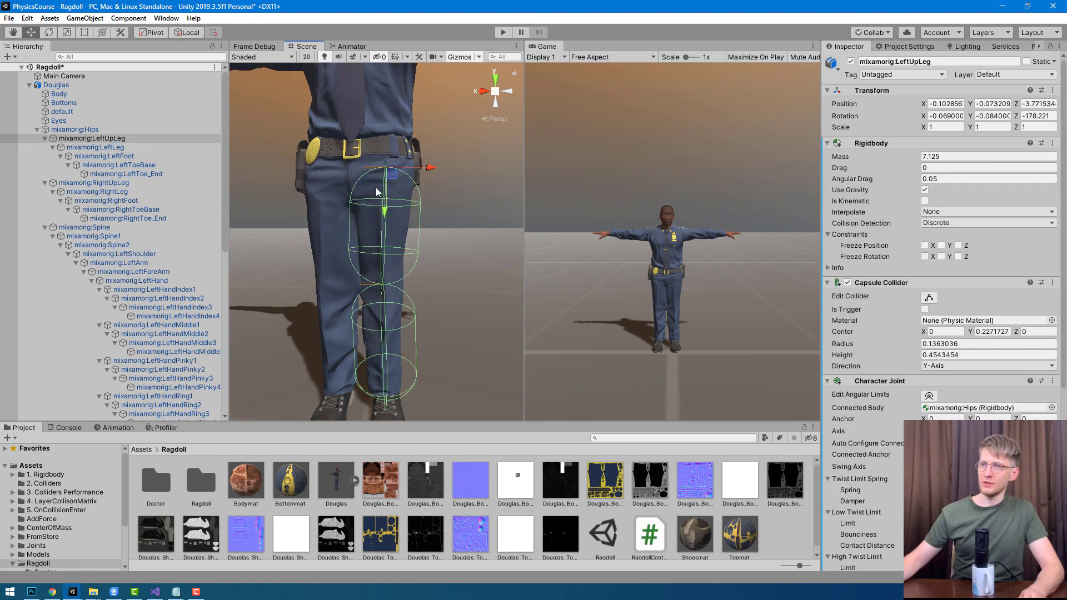
pyautogui.keyDown('ctrl'); pyautogui.click(131, 183); pyautogui.keyUp('ctrl')
pyautogui.moveTo(883, 345); pyautogui.dragTo(876, 343)
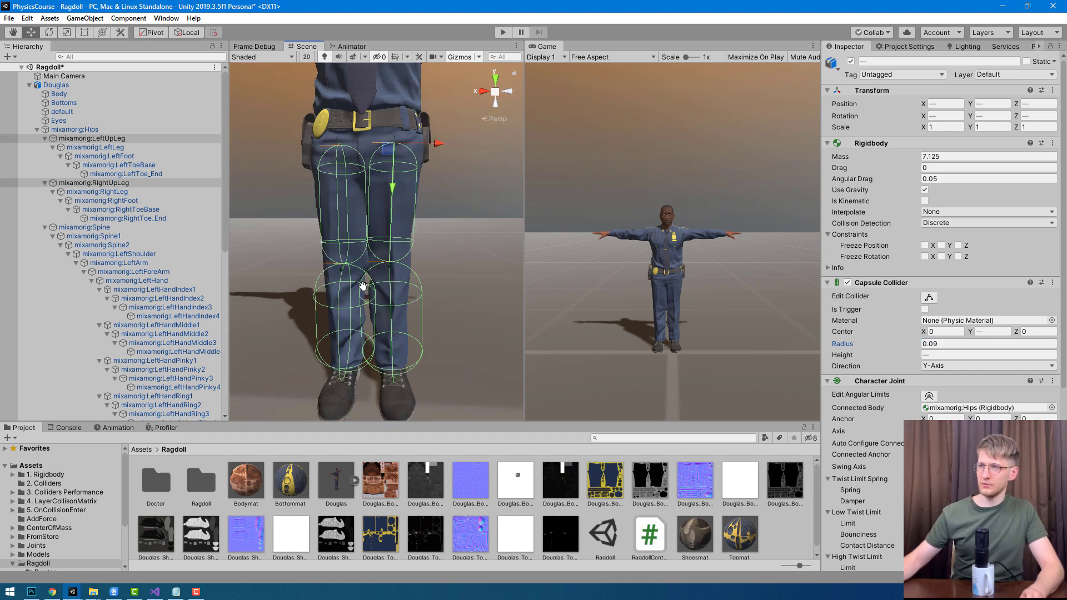
pyautogui.scroll(-2, 378, 222)
pyautogui.click(131, 192)
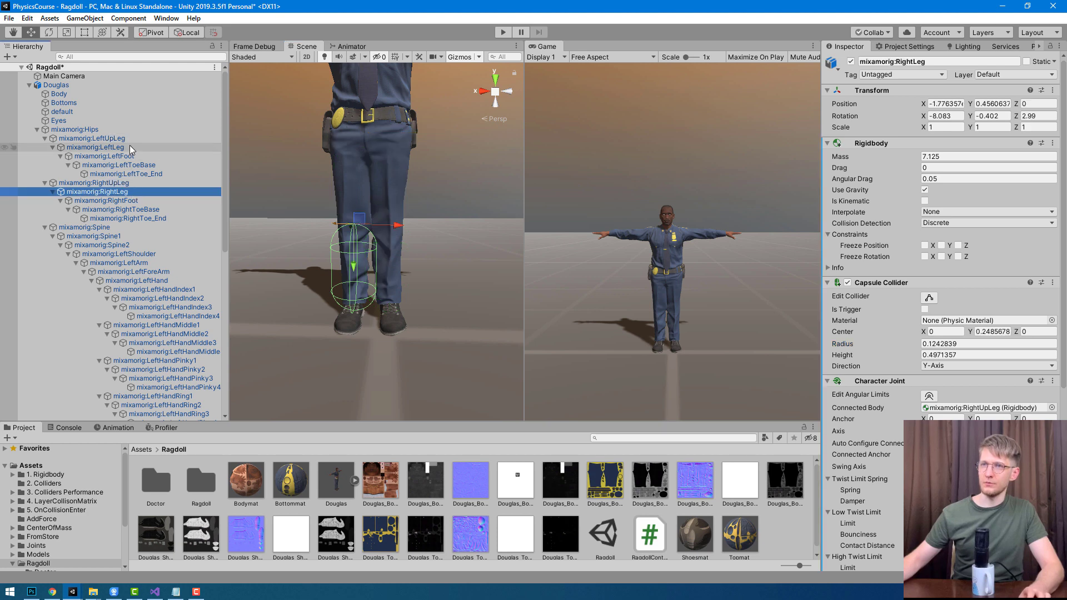
pyautogui.keyDown('ctrl'); pyautogui.click(129, 147); pyautogui.keyUp('ctrl')
pyautogui.click(500, 34)
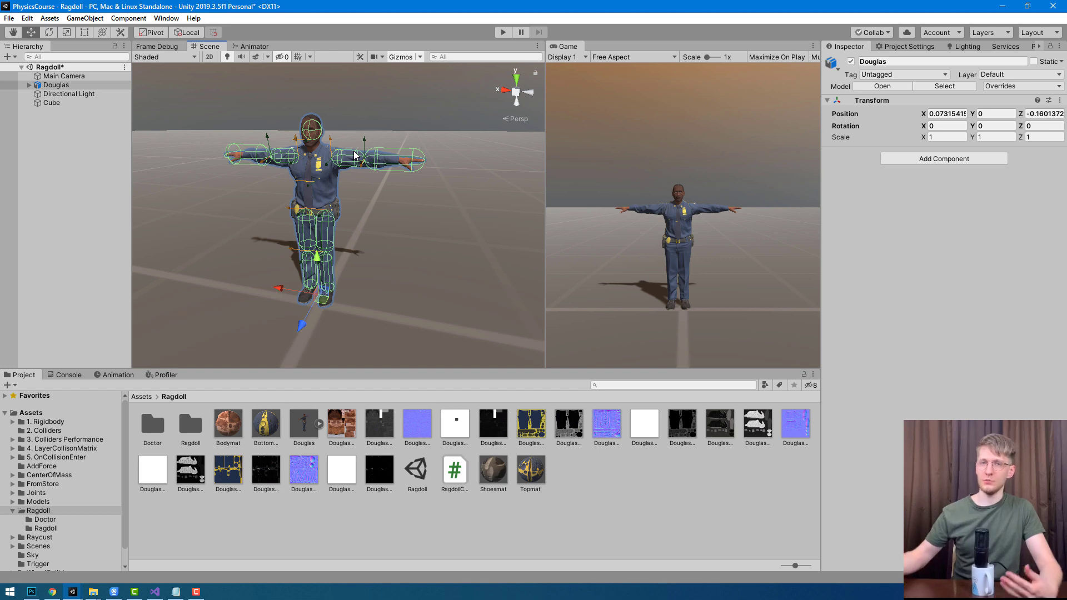
# Drag Jumping.fbx from Chrome's download bar into Unity's Assets/Ragdoll folder.
pyautogui.click(52, 591)
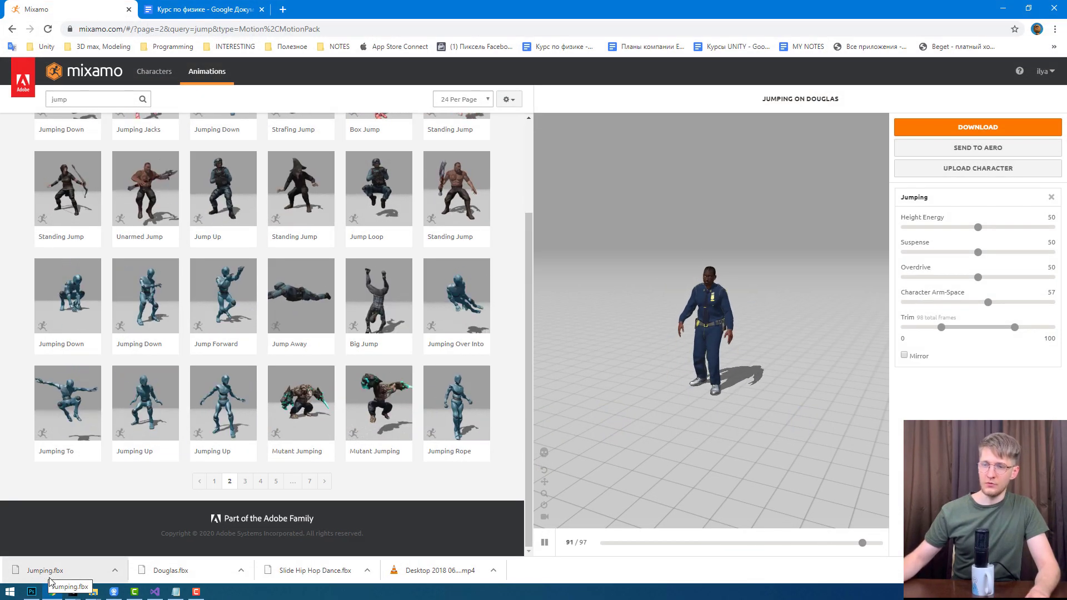
pyautogui.moveTo(33, 571)
pyautogui.mouseDown()
pyautogui.moveTo(612, 499)
pyautogui.moveTo(624, 477)
pyautogui.mouseUp()
pyautogui.hotkey('alt', 'Tab')
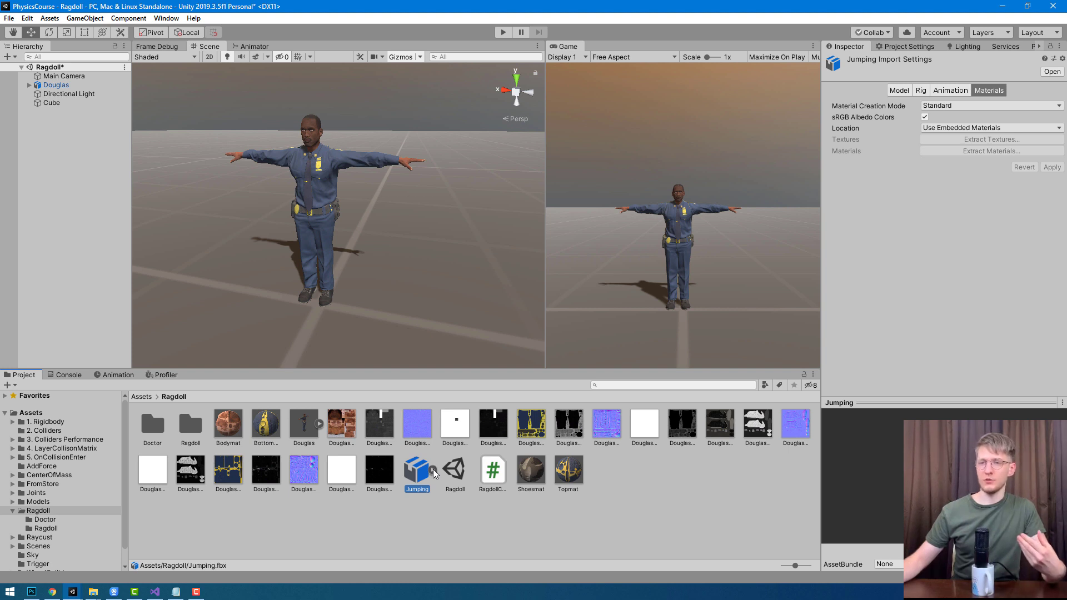
# Expand the Jumping asset and select its jump animation clip.
pyautogui.click(433, 472)
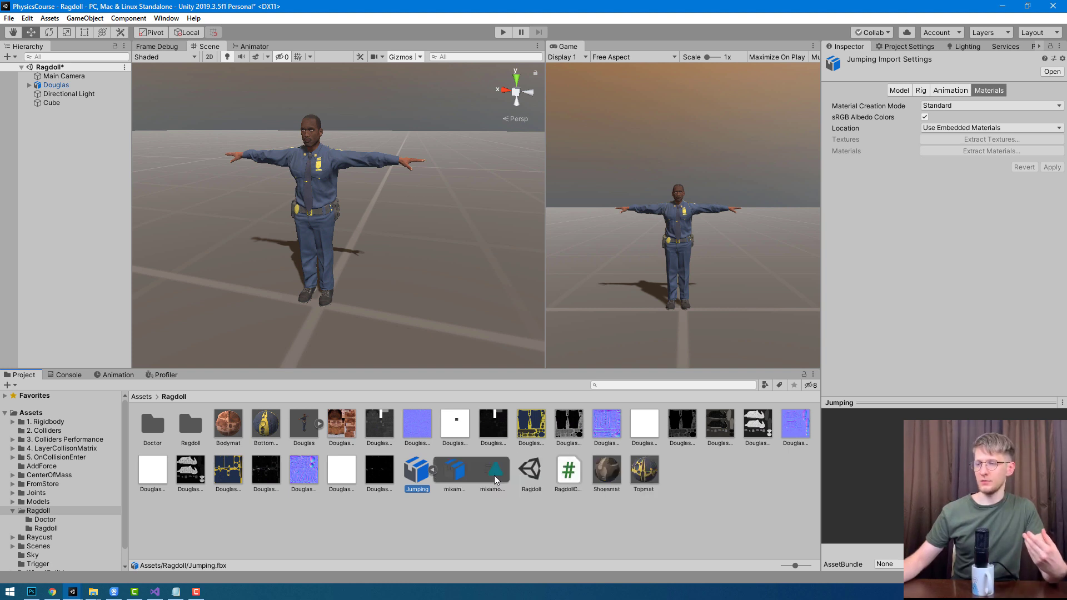
pyautogui.click(433, 471)
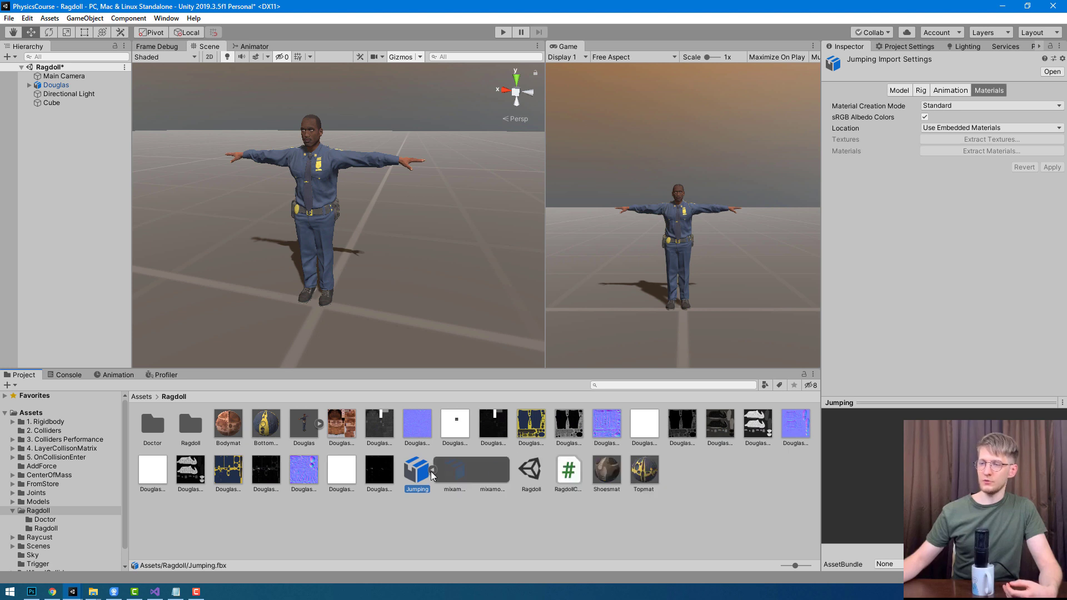
pyautogui.click(495, 475)
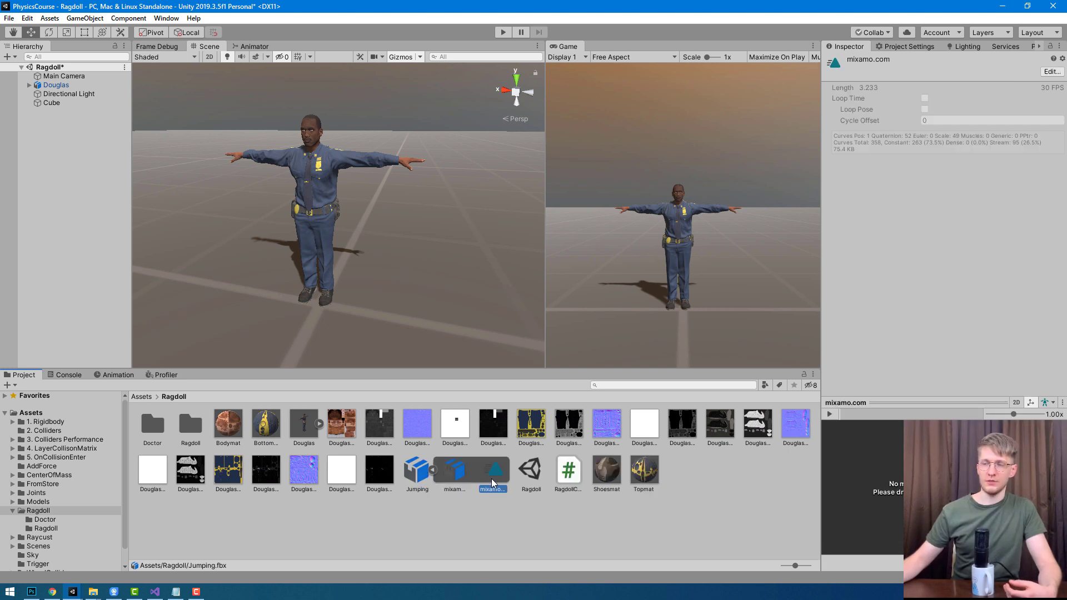
# Add an Animator component to Douglas by searching 'anim' in Add Component.
pyautogui.click(54, 85)
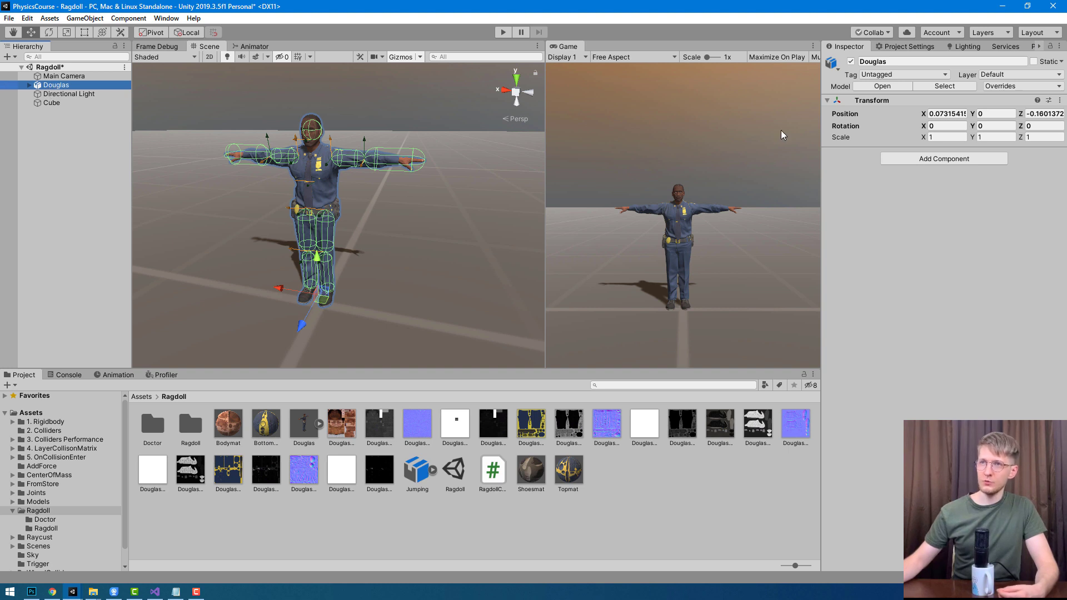
pyautogui.click(933, 160)
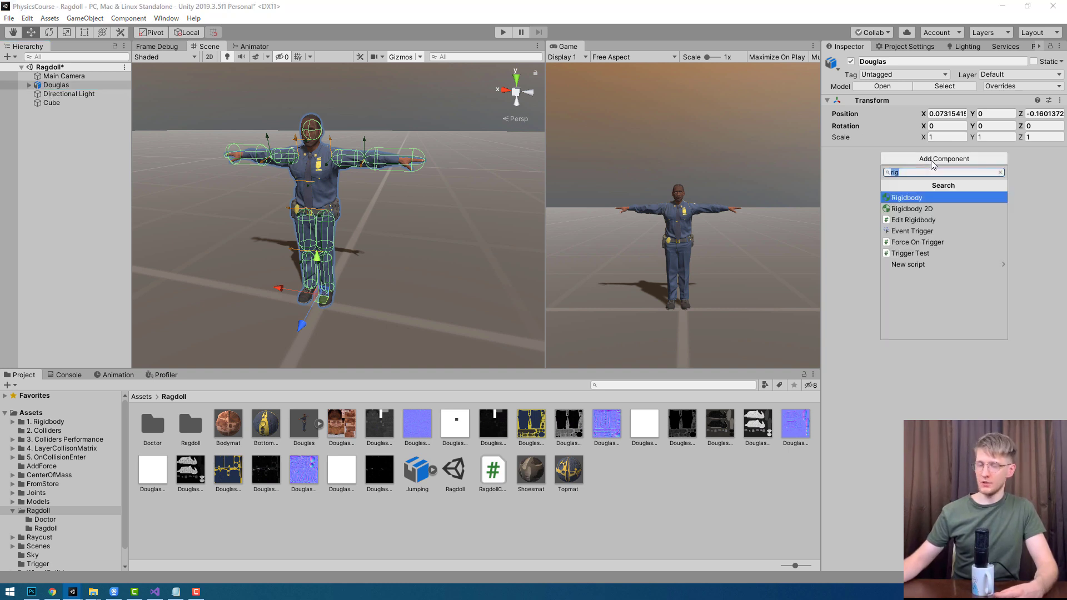
pyautogui.write('anim')
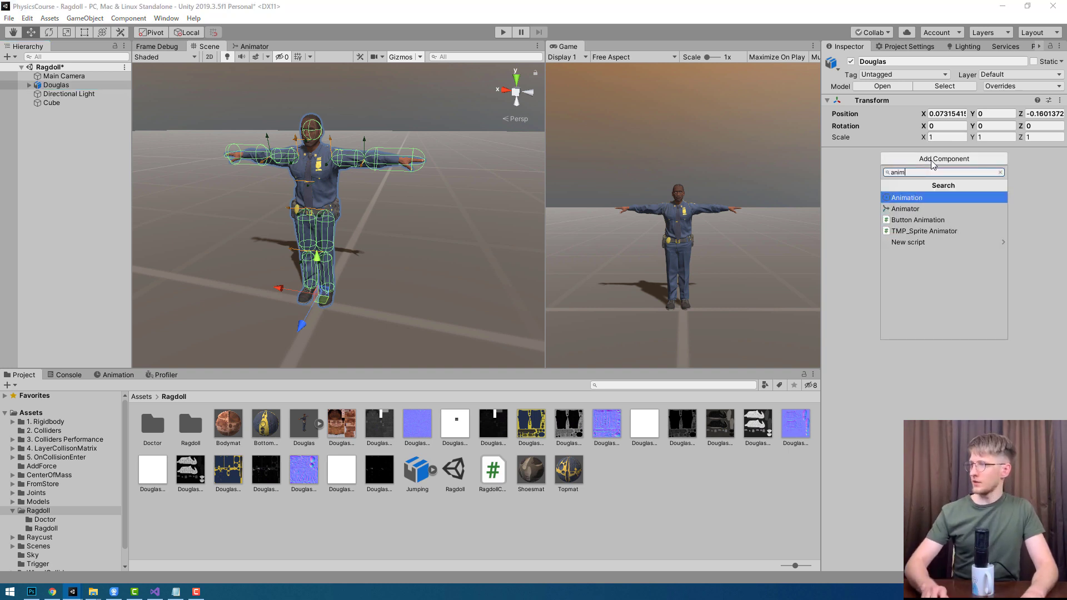
pyautogui.press('Down')
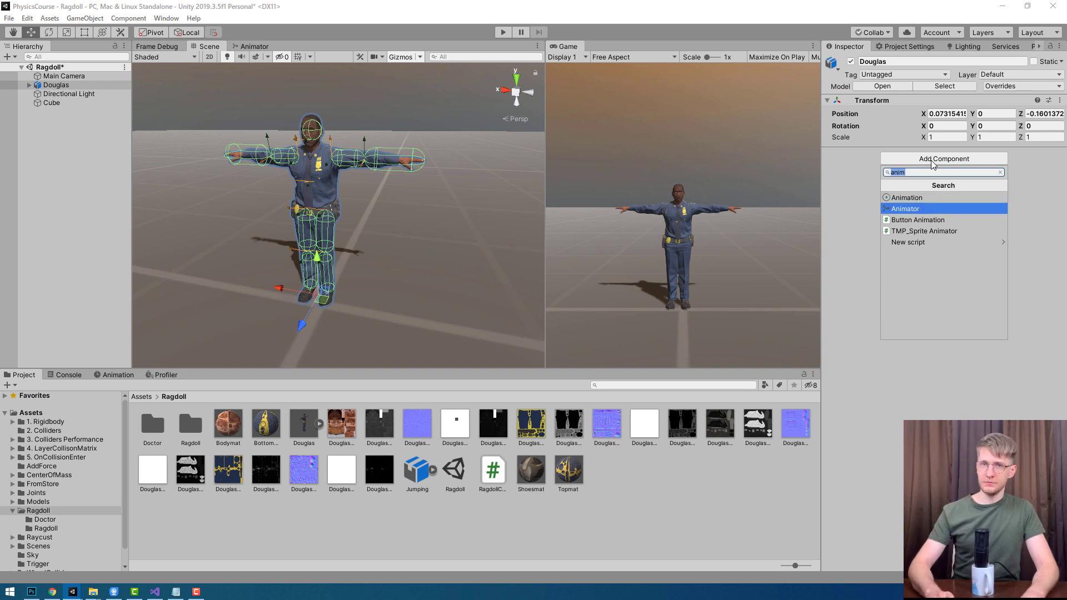
pyautogui.press('Return')
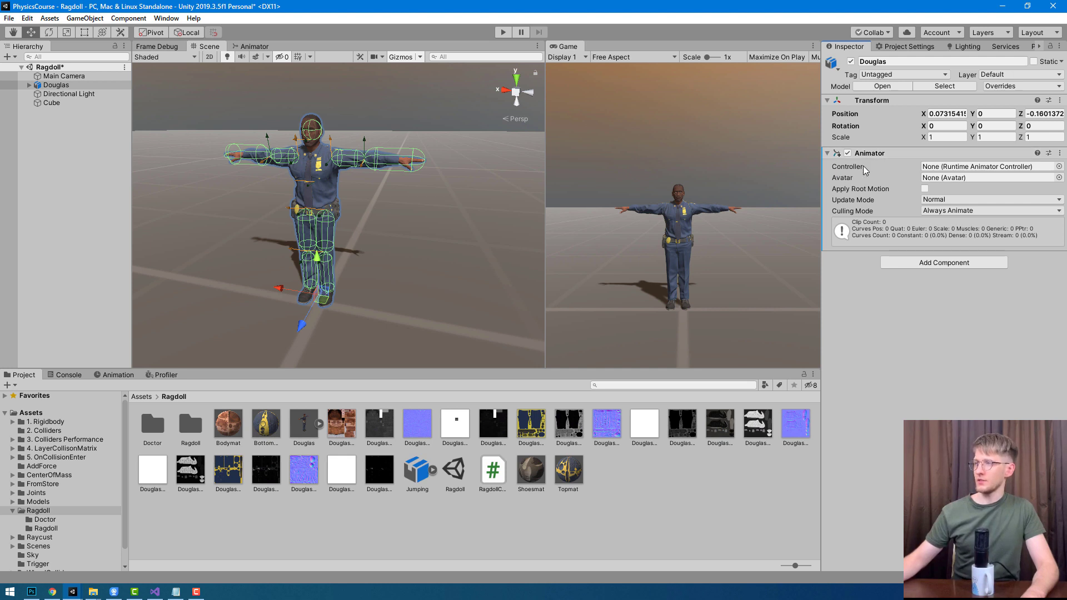
# Create an Animator Controller named Douglas in the Ragdoll folder.
pyautogui.rightClick(614, 487)
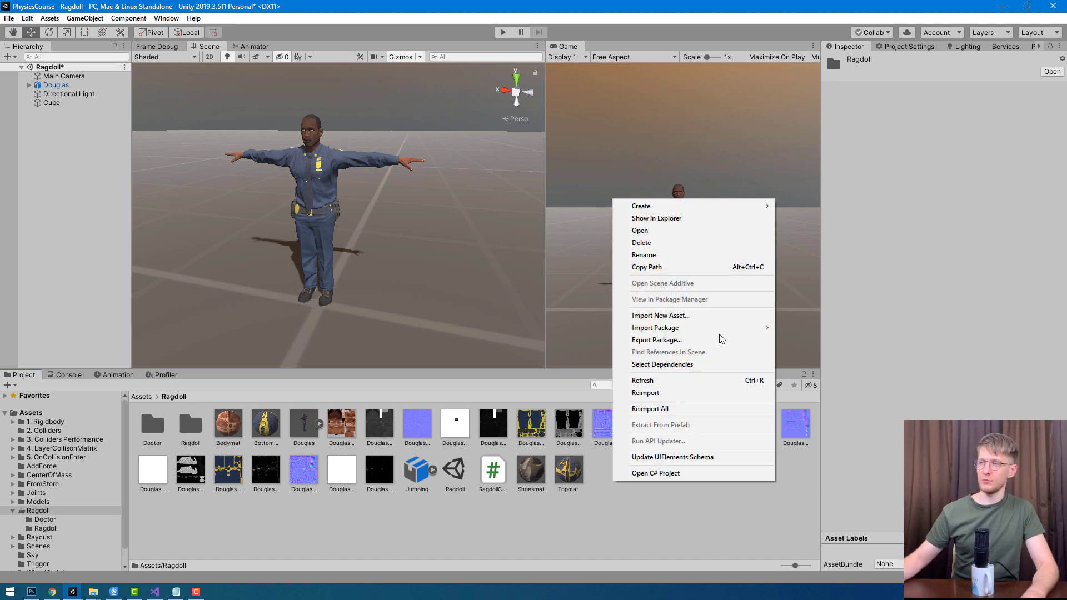
pyautogui.moveTo(714, 207)
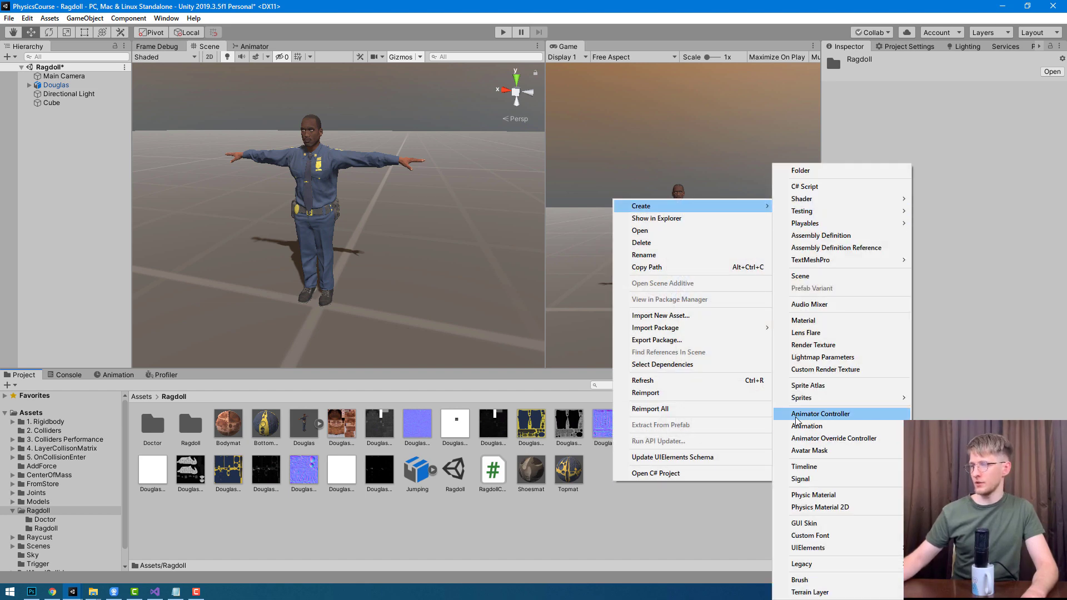
pyautogui.click(860, 414)
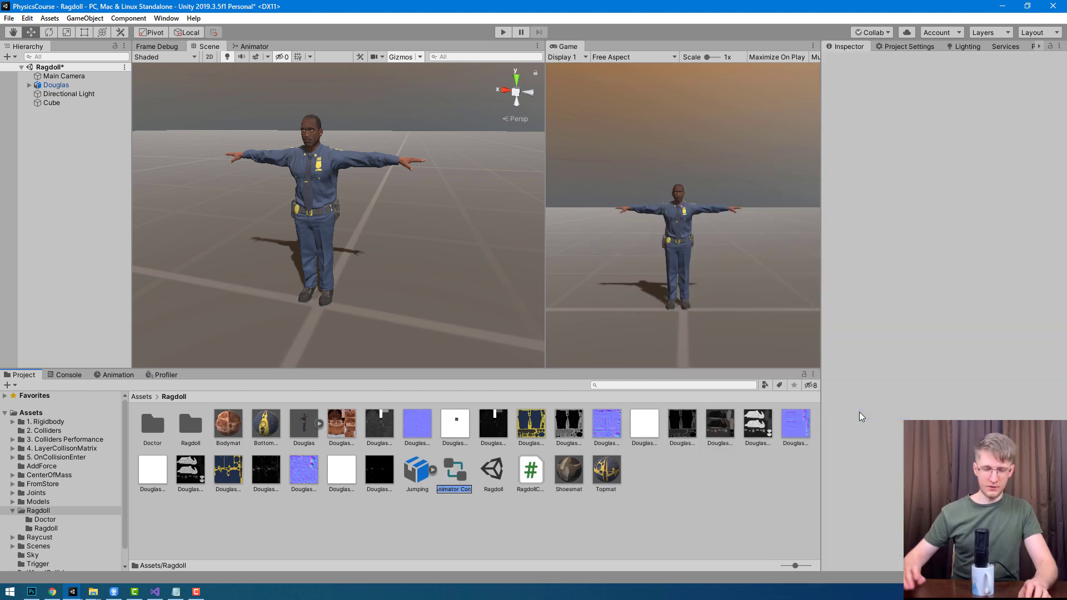
pyautogui.write('Doug')
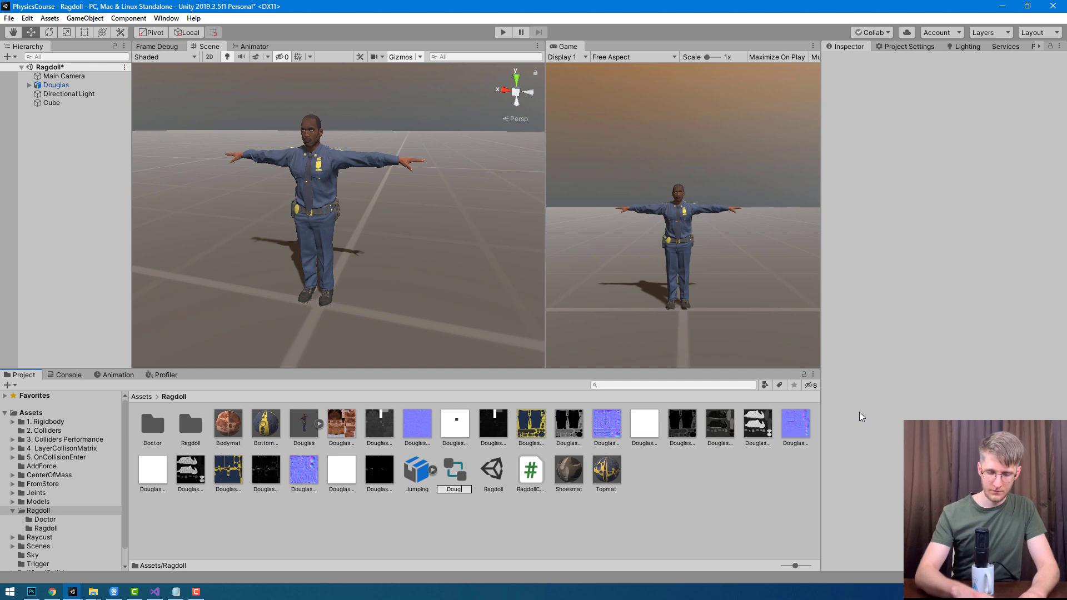
pyautogui.write('las')
pyautogui.press('Return')
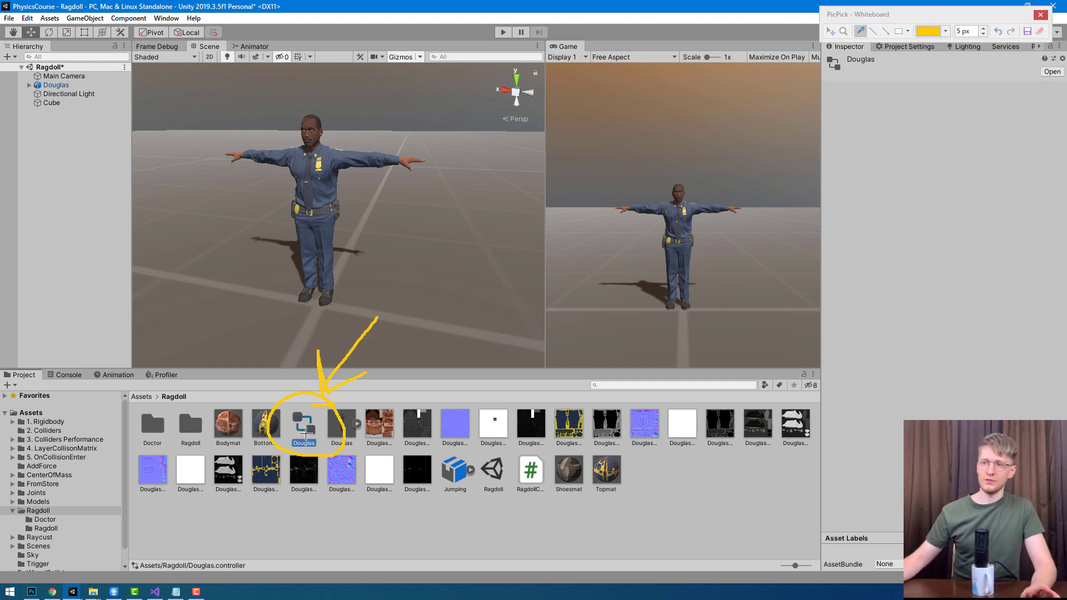
pyautogui.press('Escape')
# Open the Douglas controller and add the mixamo jump clip as its default state.
pyautogui.doubleClick(304, 426)
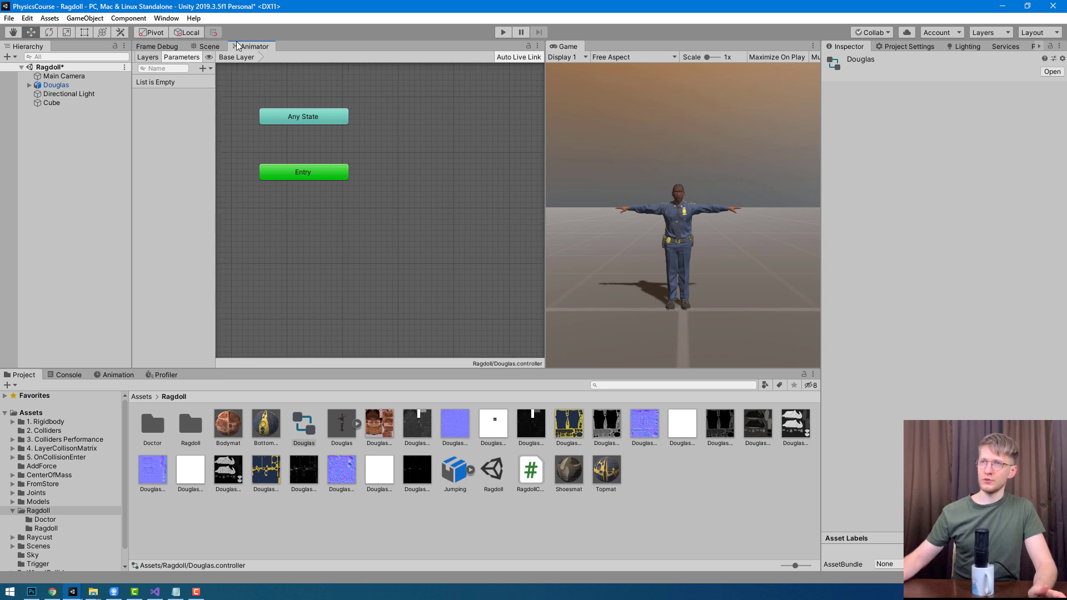
pyautogui.click(471, 471)
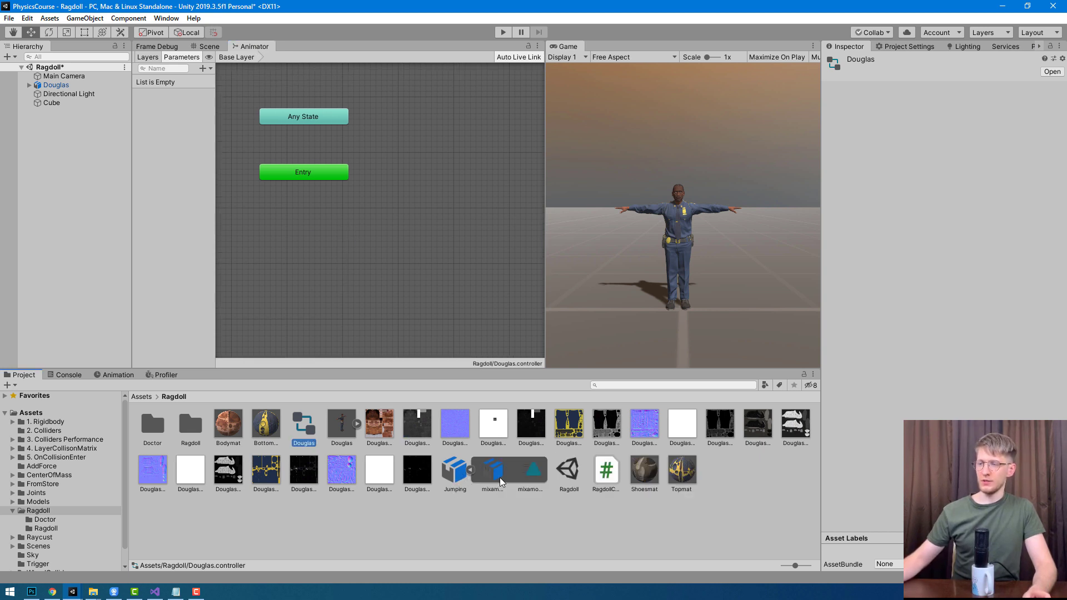
pyautogui.moveTo(535, 476); pyautogui.dragTo(450, 234)
pyautogui.moveTo(428, 177); pyautogui.dragTo(431, 177)
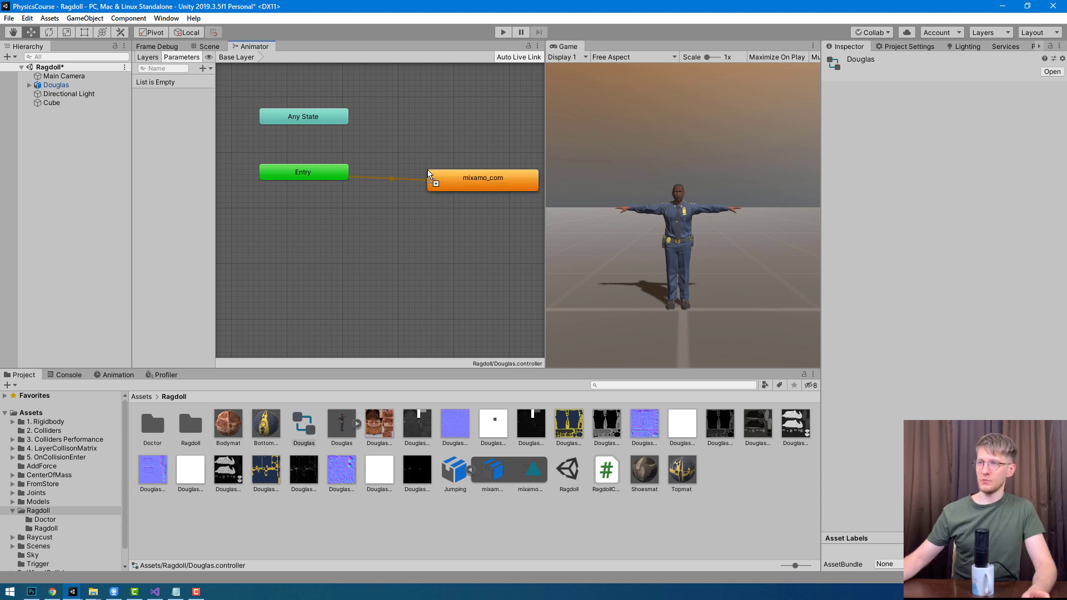
pyautogui.click(453, 473)
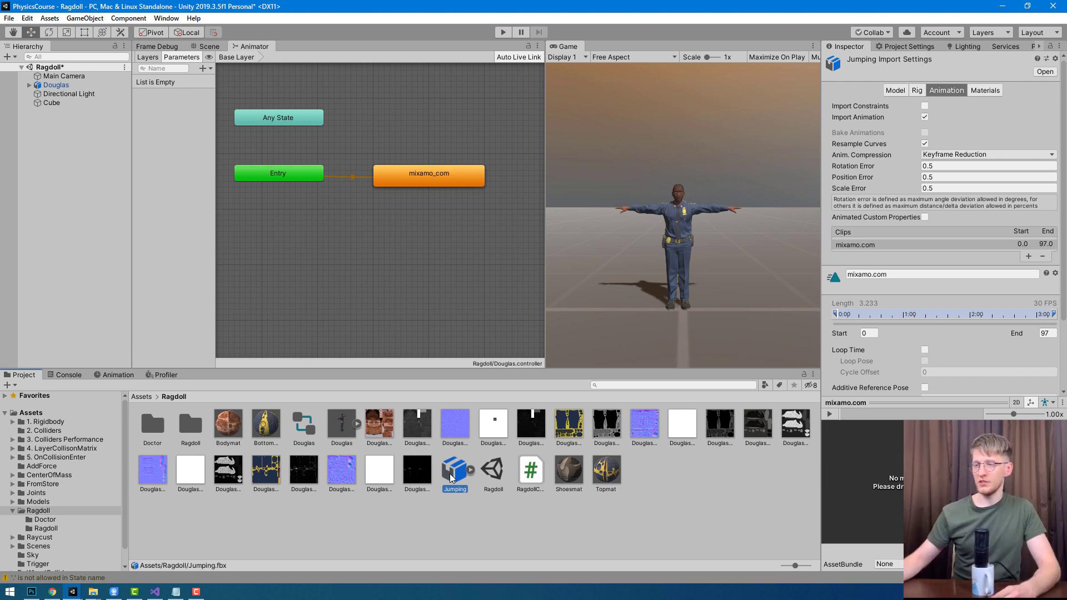
# Turn on Loop Time for the Jumping clip and apply the import settings.
pyautogui.click(464, 500)
pyautogui.click(450, 477)
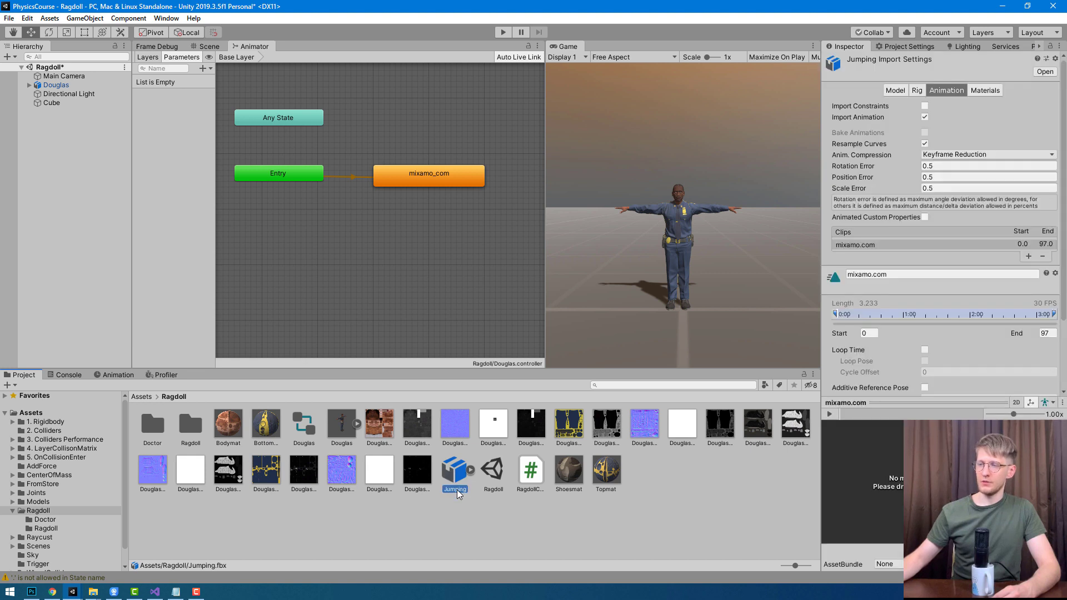
pyautogui.click(946, 93)
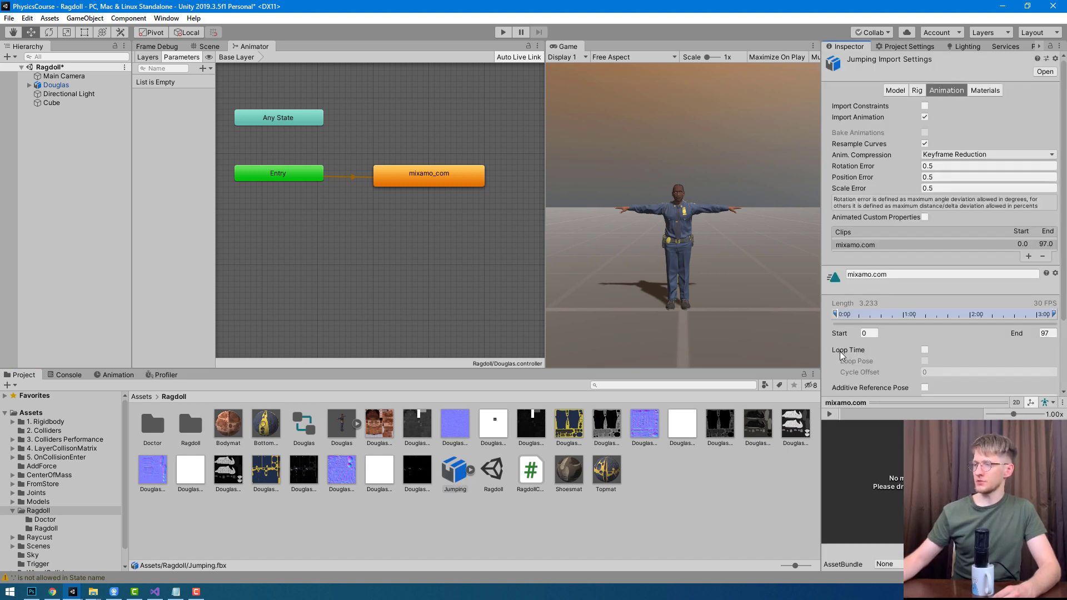
pyautogui.click(925, 350)
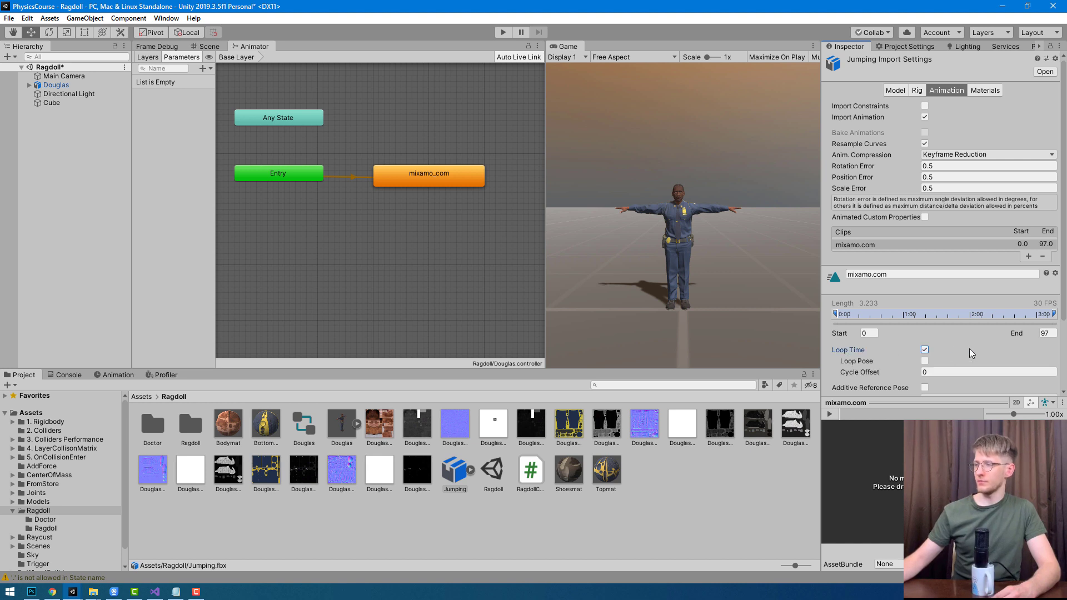
pyautogui.scroll(-3, 1015, 360)
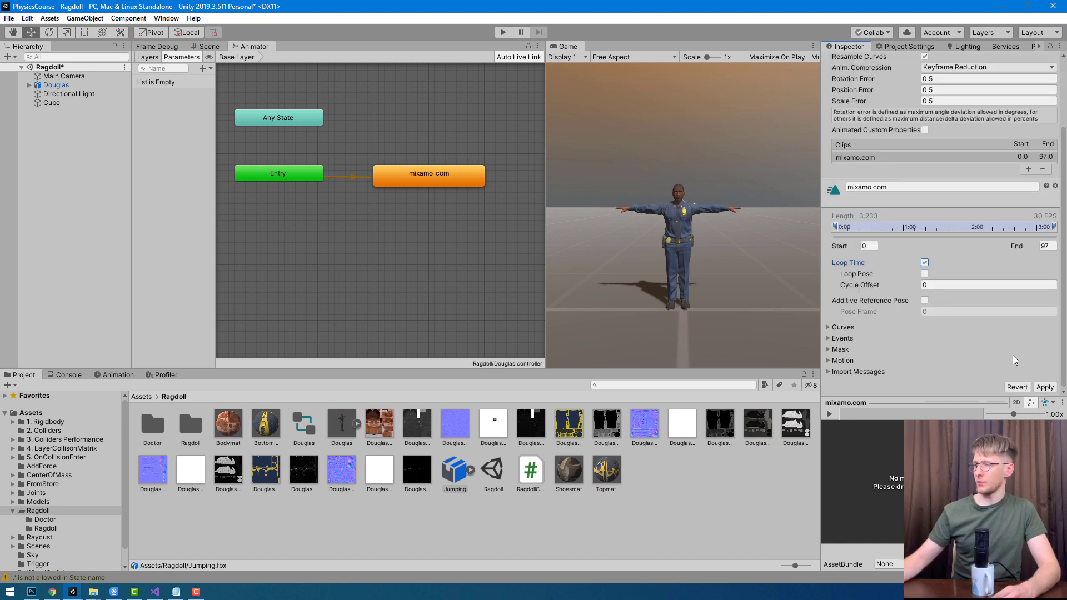
pyautogui.click(1046, 387)
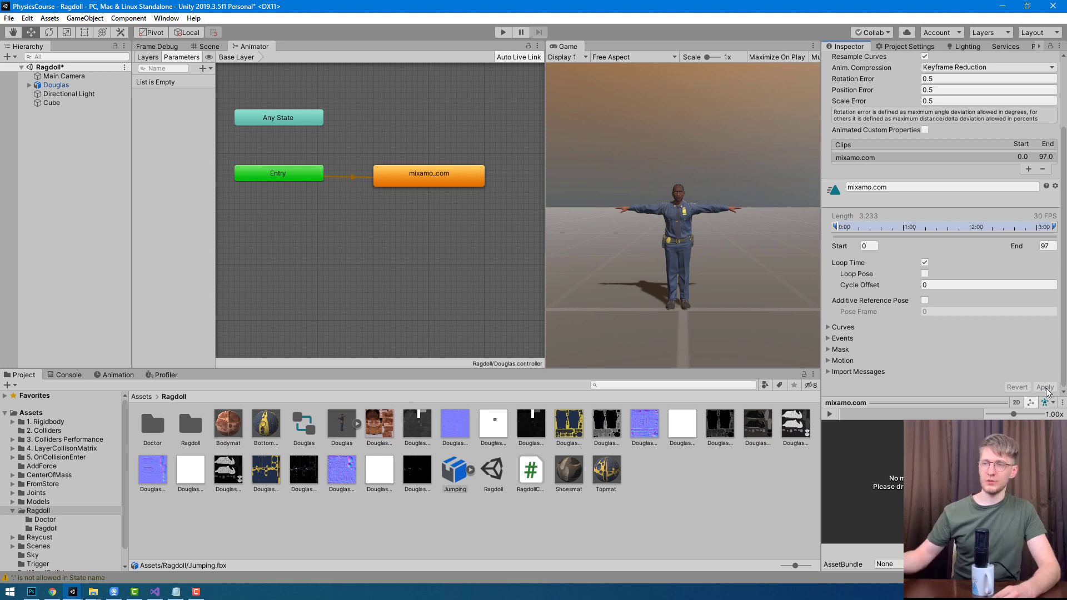
pyautogui.click(37, 86)
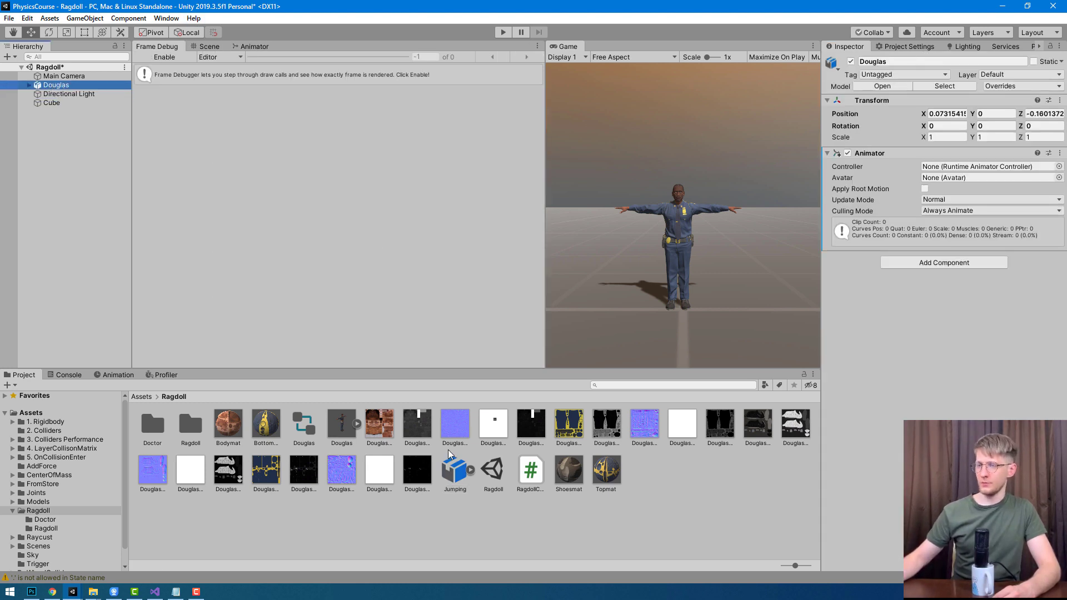
# Put the Douglas controller in Douglas's Animator Controller field and open RagdollControl.cs.
pyautogui.moveTo(449, 454); pyautogui.dragTo(974, 168)
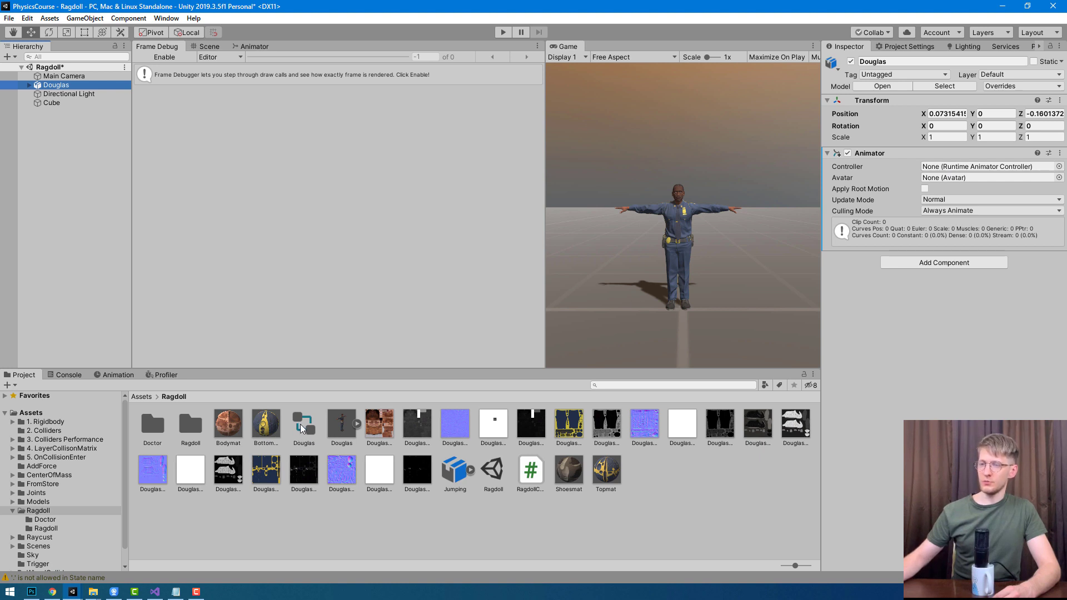
pyautogui.moveTo(301, 431)
pyautogui.mouseDown()
pyautogui.moveTo(583, 285)
pyautogui.moveTo(891, 164)
pyautogui.mouseUp()
pyautogui.click(891, 164)
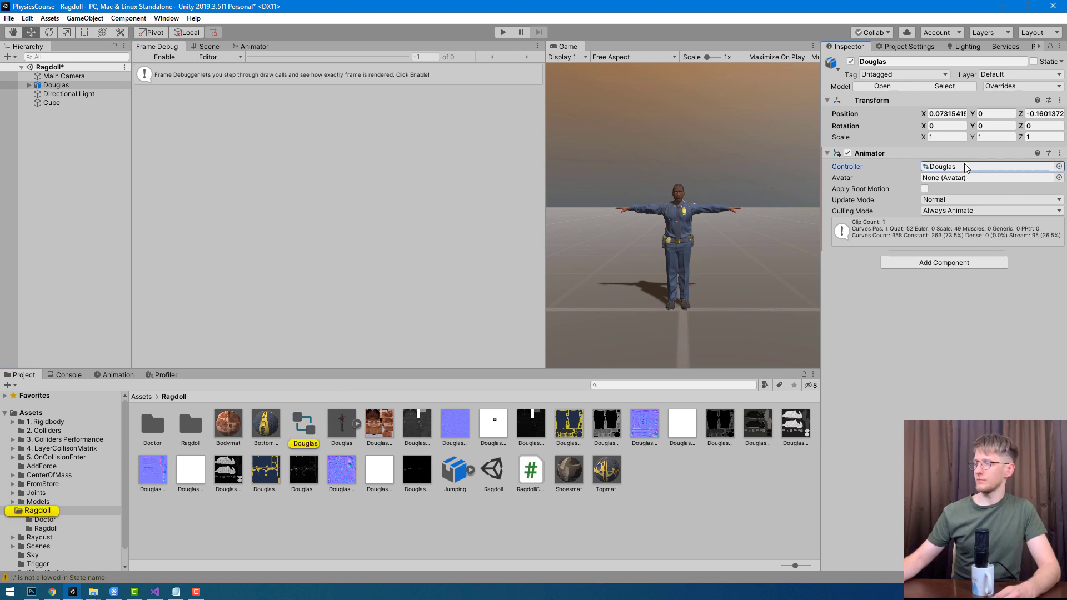
pyautogui.click(526, 460)
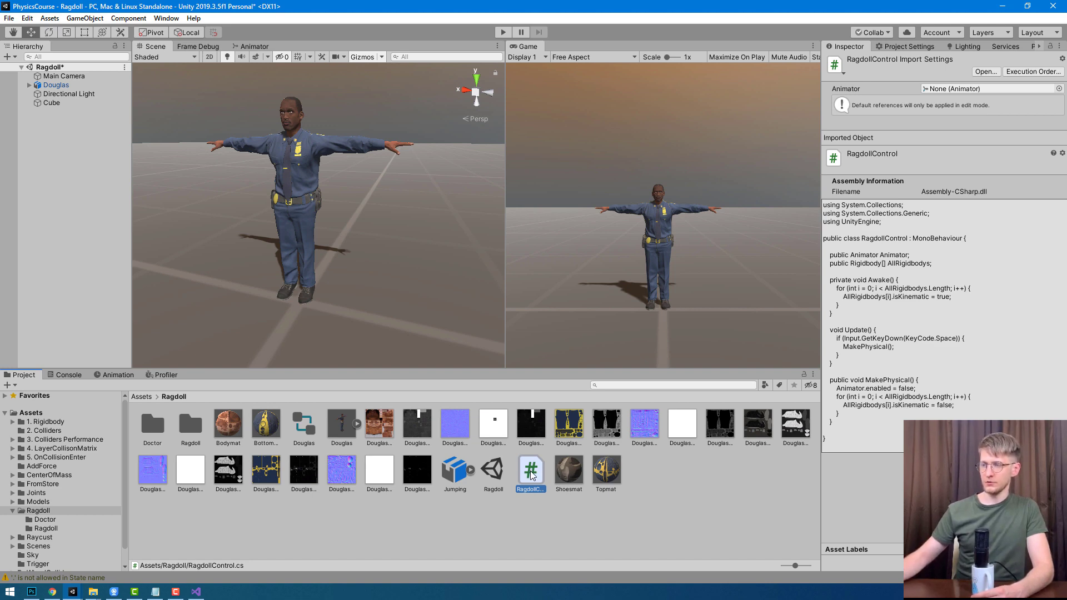
pyautogui.doubleClick(531, 472)
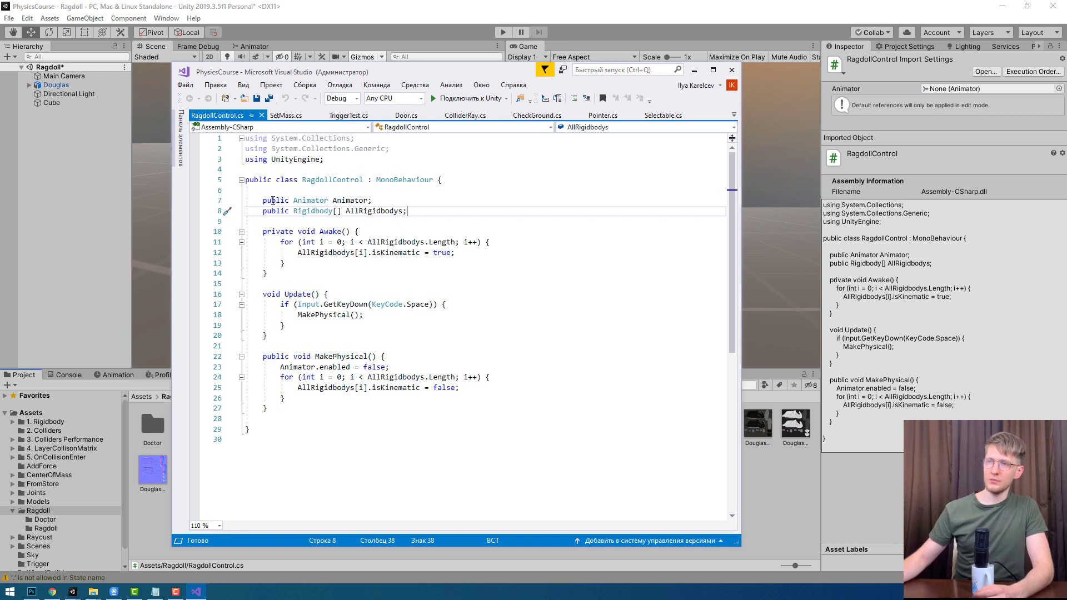
# Review the RagdollControl fields and the Awake loop that makes all AllRigidbodys kinematic.
pyautogui.press('Up')
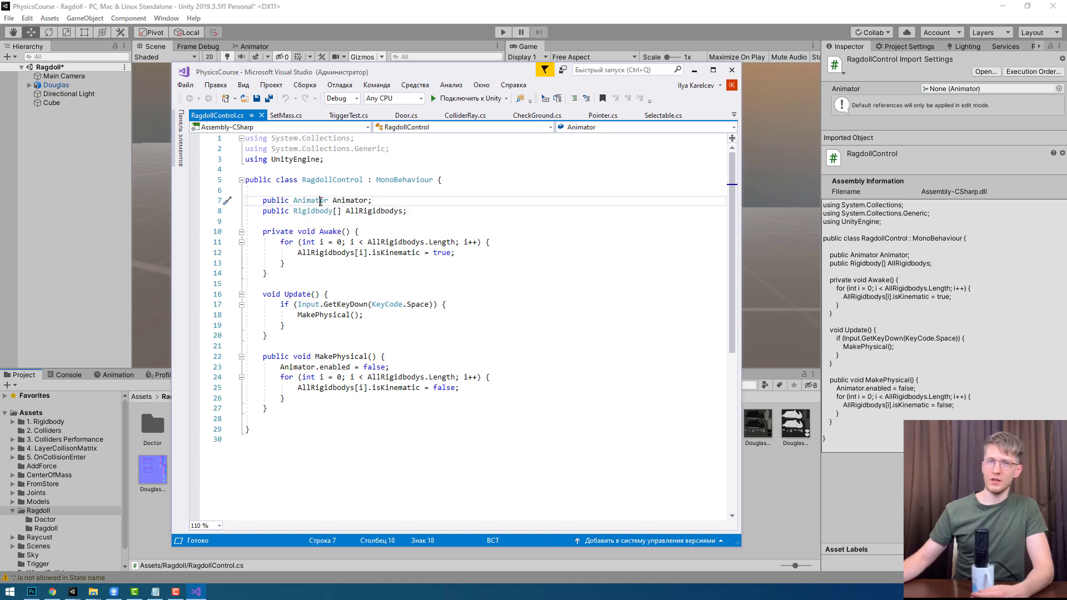
pyautogui.doubleClick(314, 211)
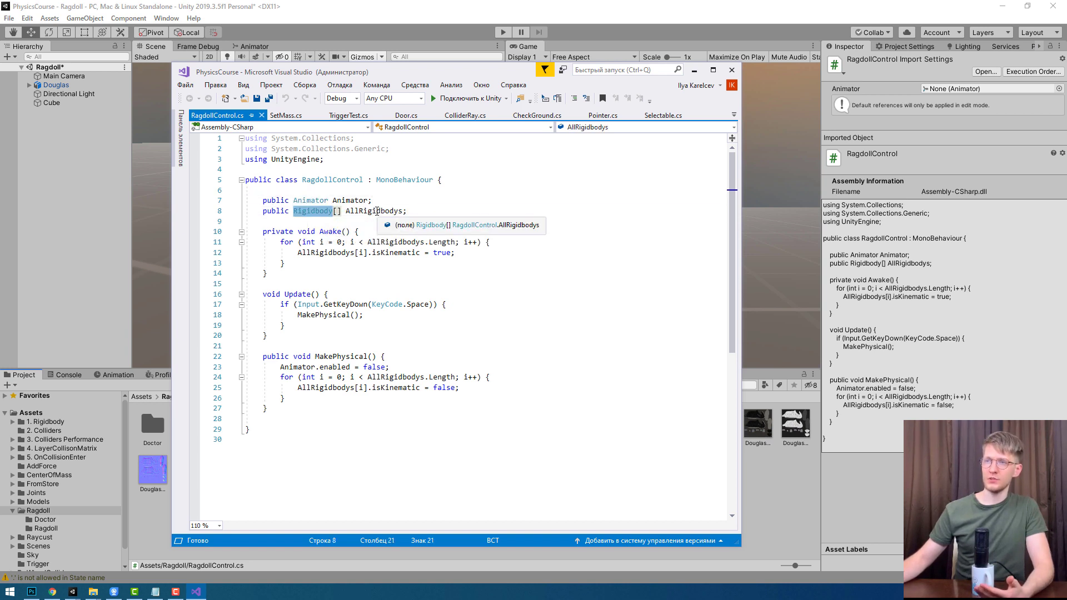
pyautogui.click(378, 211)
pyautogui.doubleClick(330, 231)
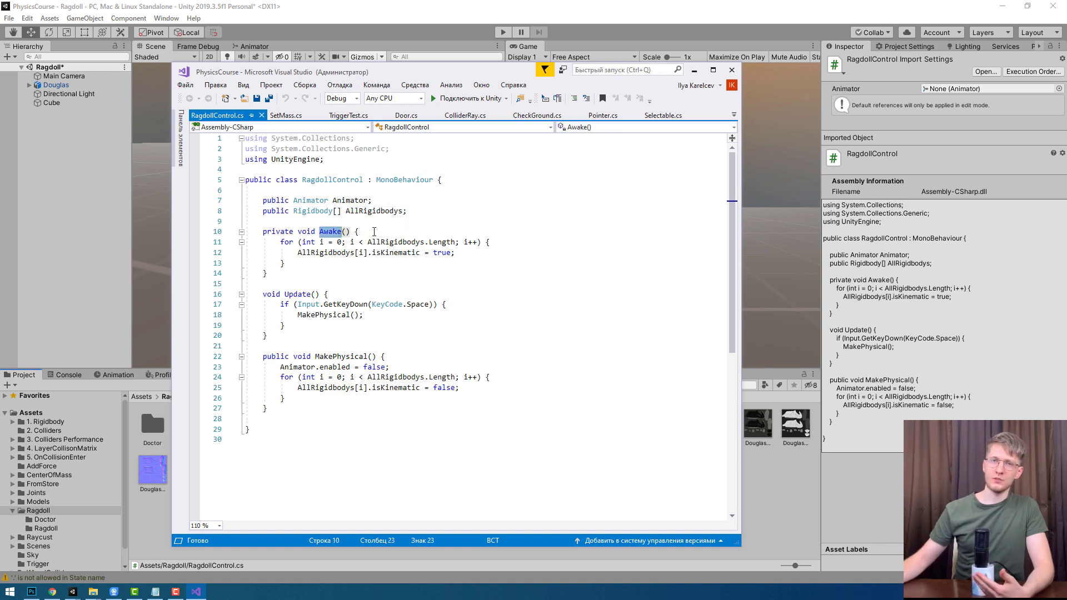
pyautogui.click(374, 232)
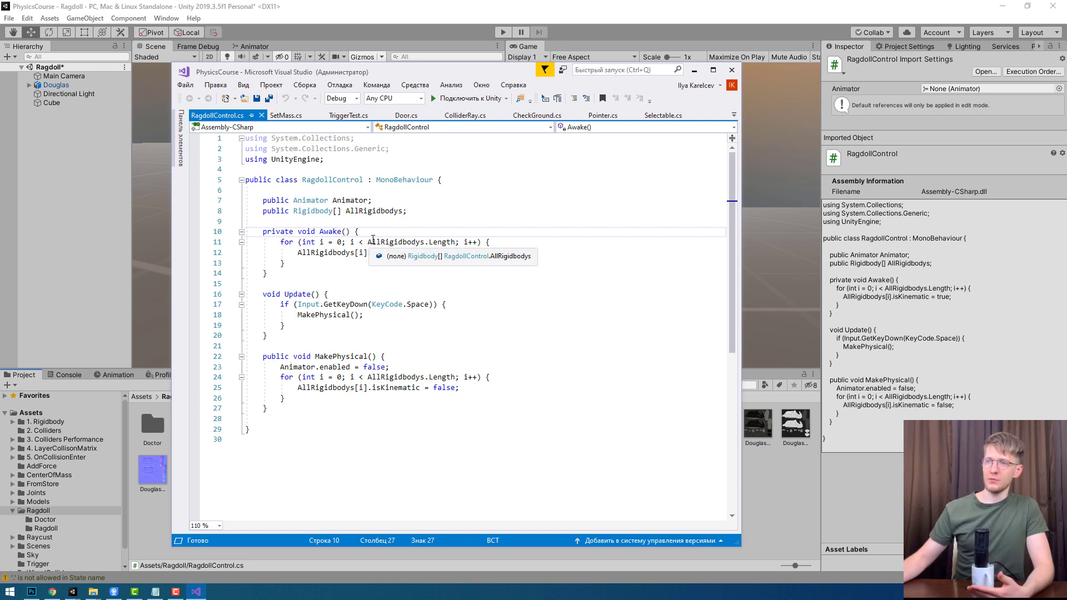
pyautogui.doubleClick(373, 242)
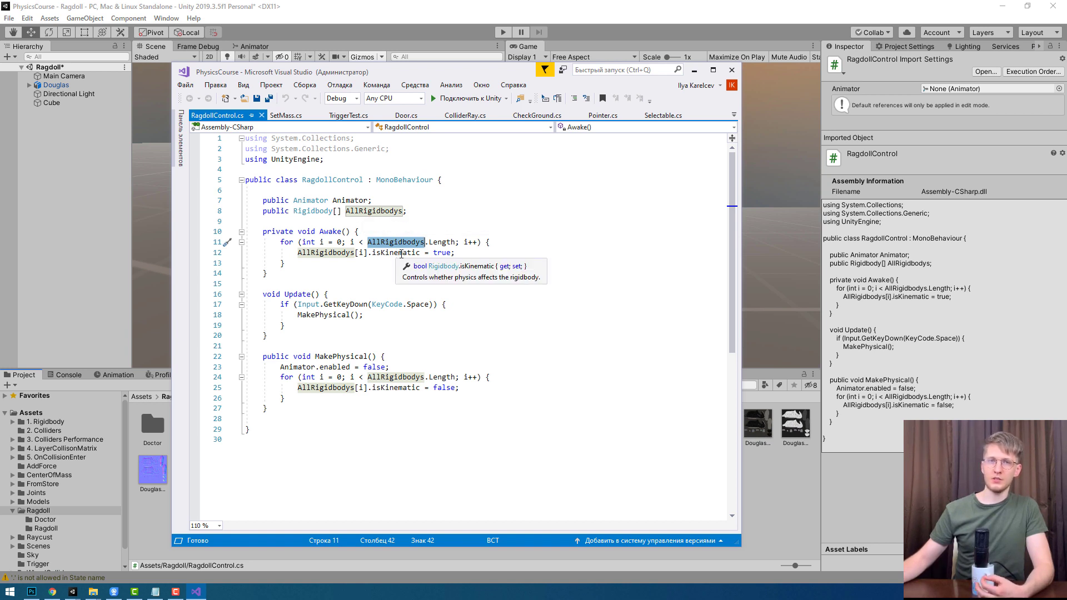
pyautogui.click(460, 254)
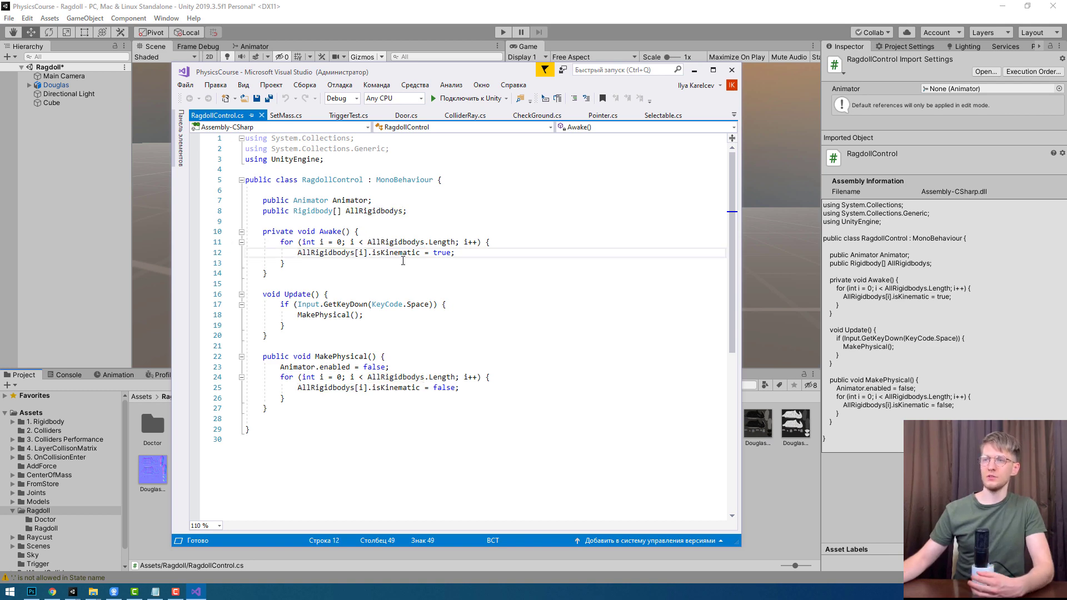
# Review Update's Space check and MakePhysical's Animator and isKinematic-off loop, then return to Unity.
pyautogui.scroll(-1, 333, 267)
pyautogui.press('Down')
pyautogui.press('Down')
pyautogui.press('Down')
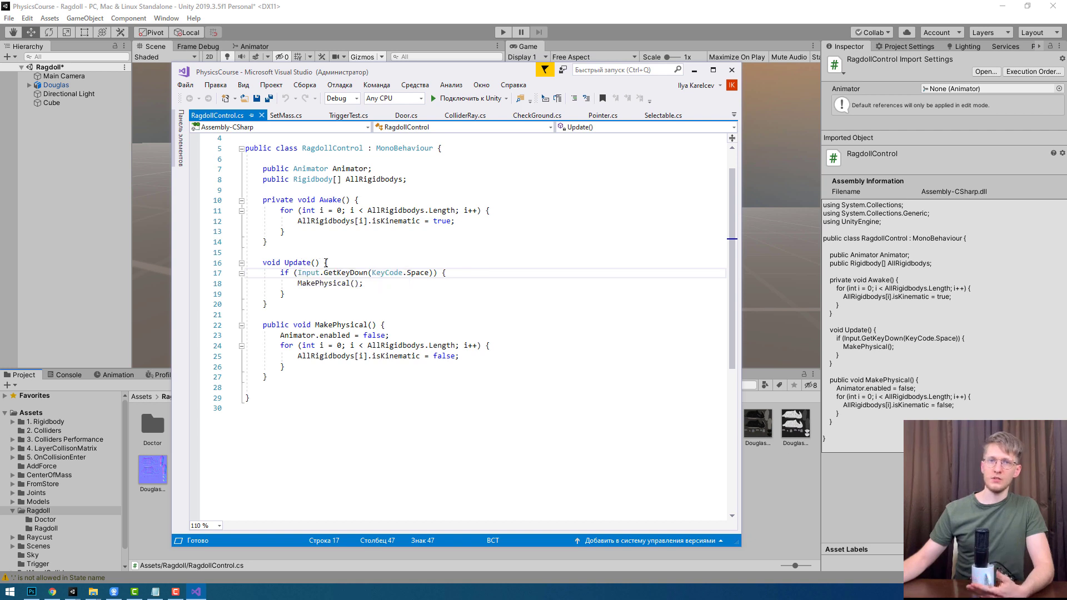
pyautogui.moveTo(296, 273); pyautogui.dragTo(438, 273)
pyautogui.click(438, 272)
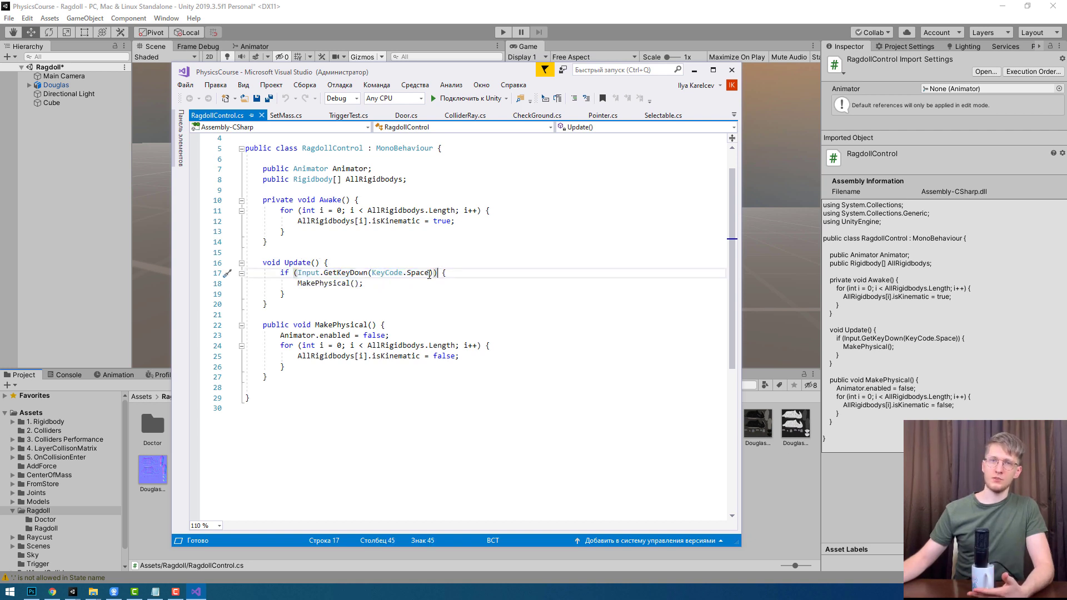
pyautogui.moveTo(297, 283); pyautogui.dragTo(364, 284)
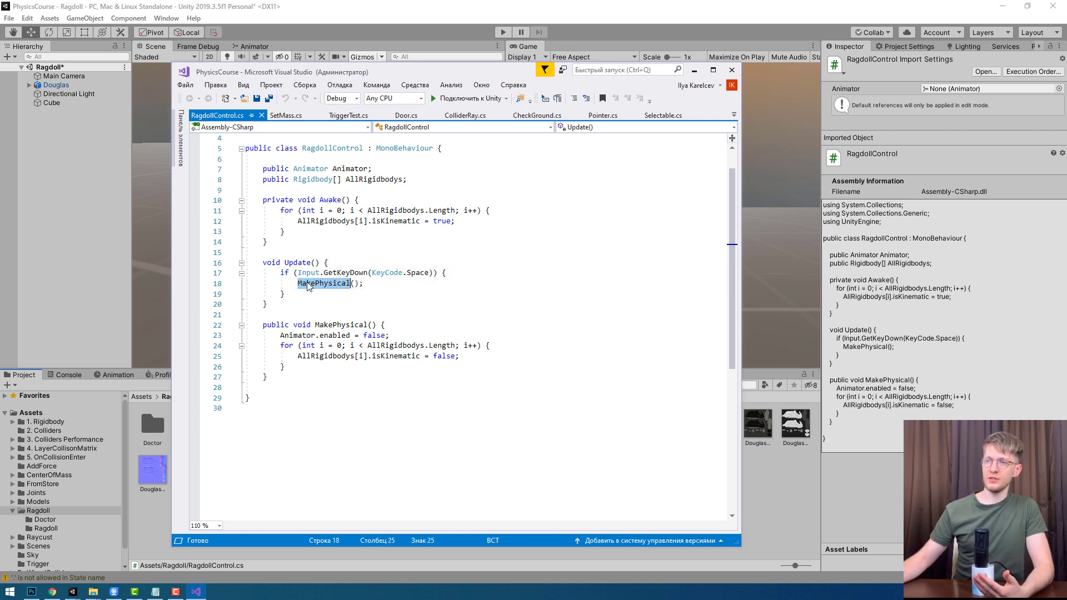
pyautogui.click(371, 284)
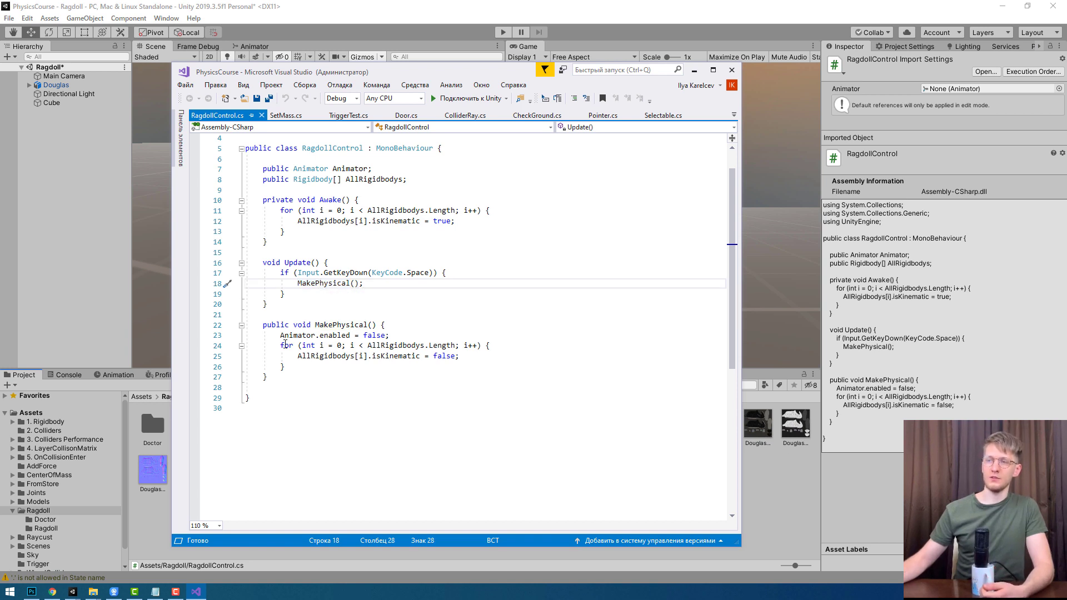
pyautogui.moveTo(281, 345); pyautogui.dragTo(303, 368)
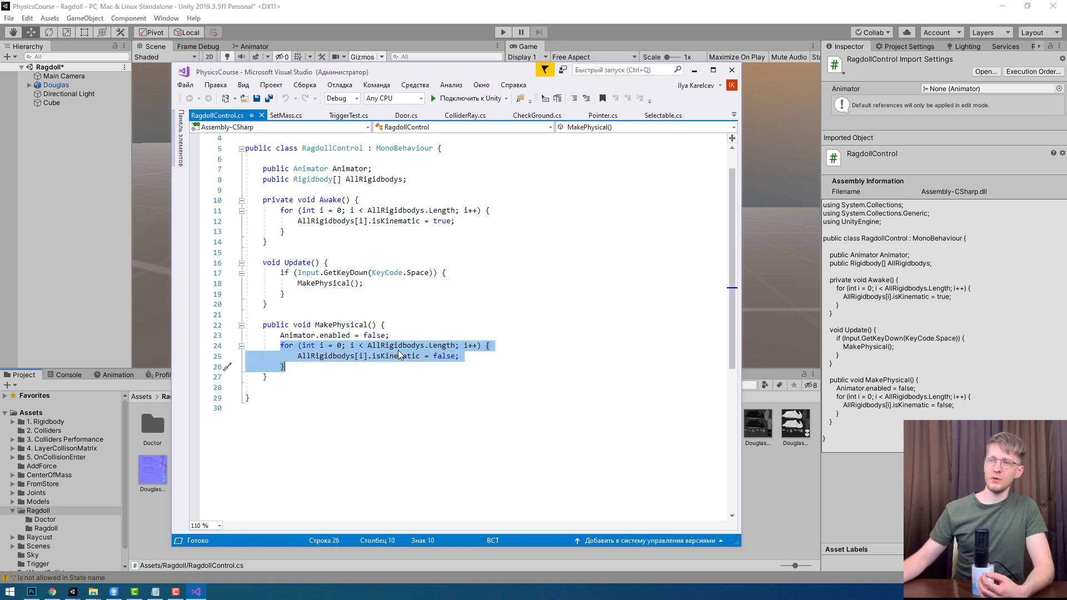
pyautogui.click(462, 358)
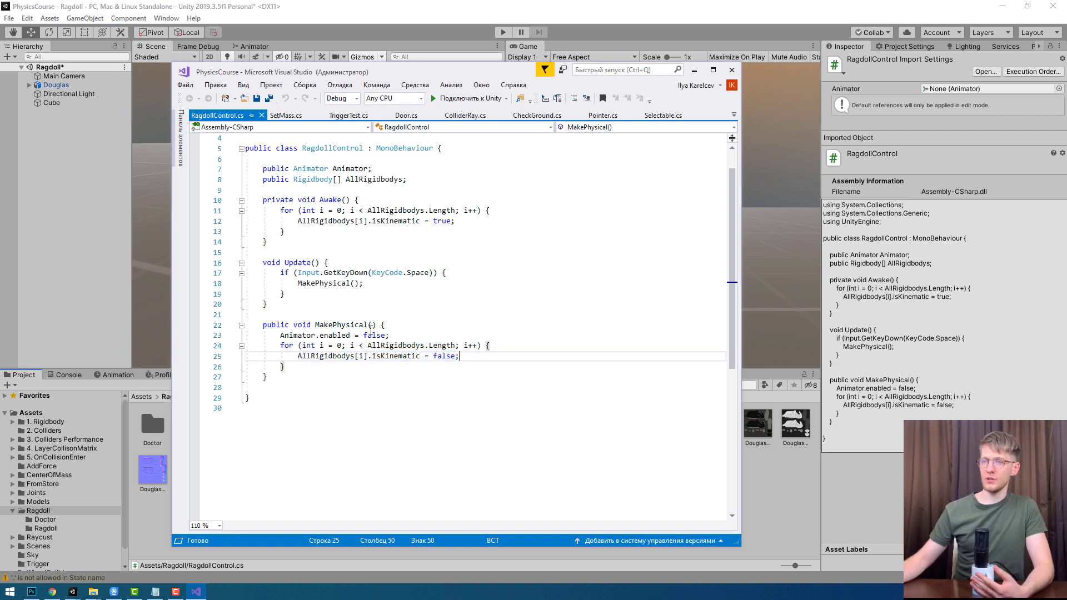
pyautogui.moveTo(281, 335); pyautogui.dragTo(305, 334)
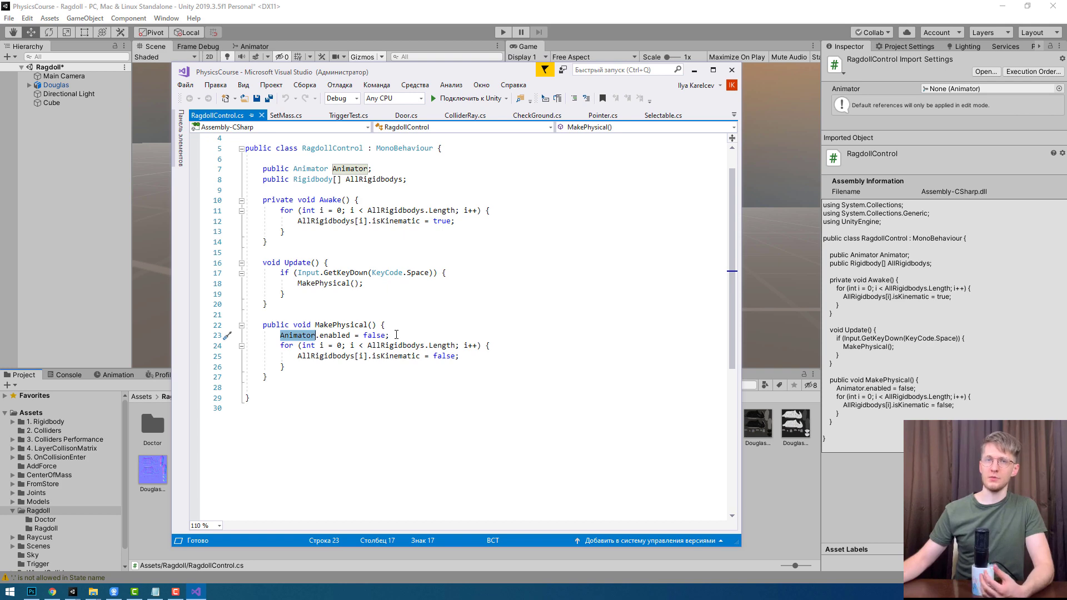
pyautogui.click(396, 335)
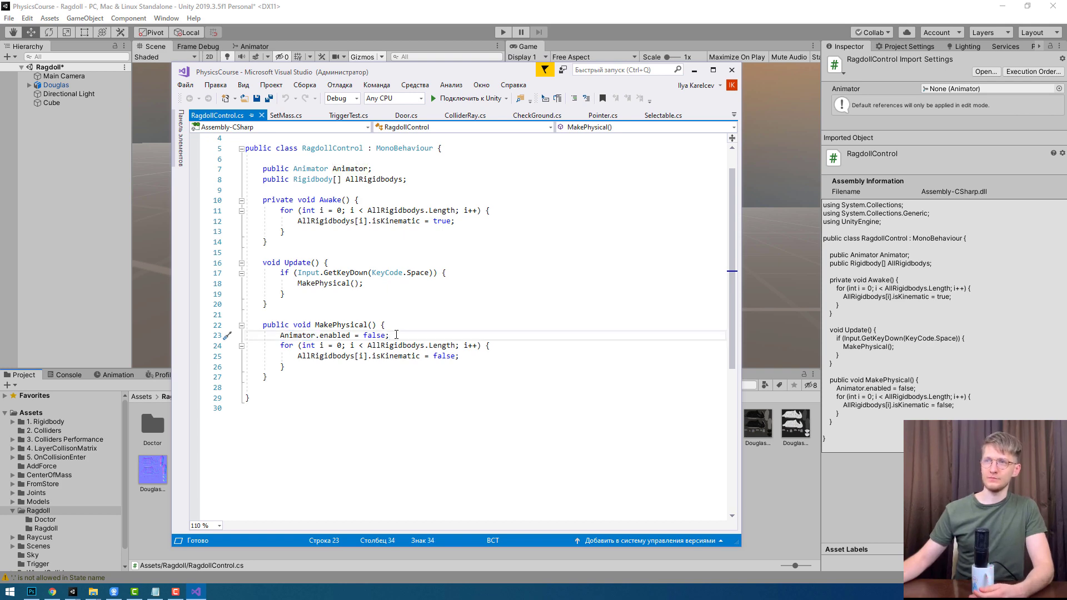
pyautogui.click(56, 84)
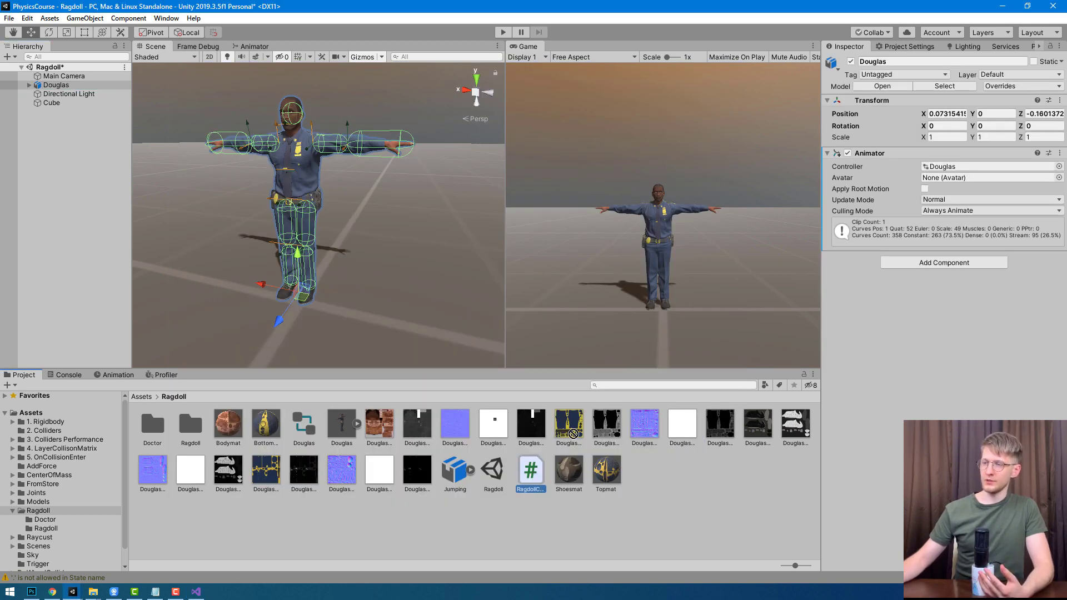
# Add RagdollControl to Douglas, link Douglas's Animator, and expand the empty All Rigidbodys list.
pyautogui.moveTo(573, 434); pyautogui.dragTo(887, 325)
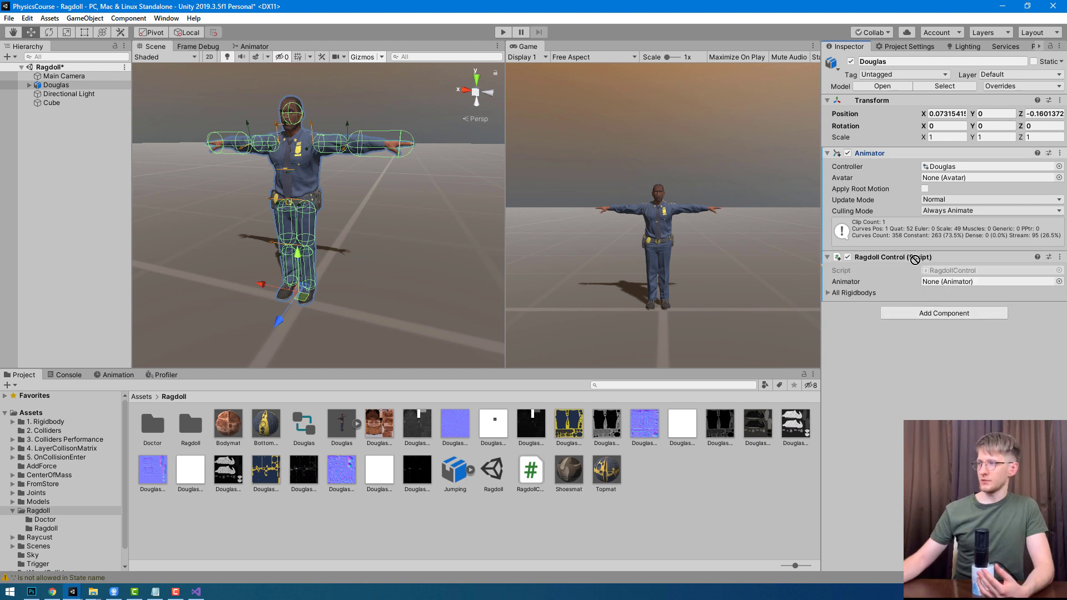
pyautogui.moveTo(914, 259); pyautogui.dragTo(953, 282)
pyautogui.click(954, 283)
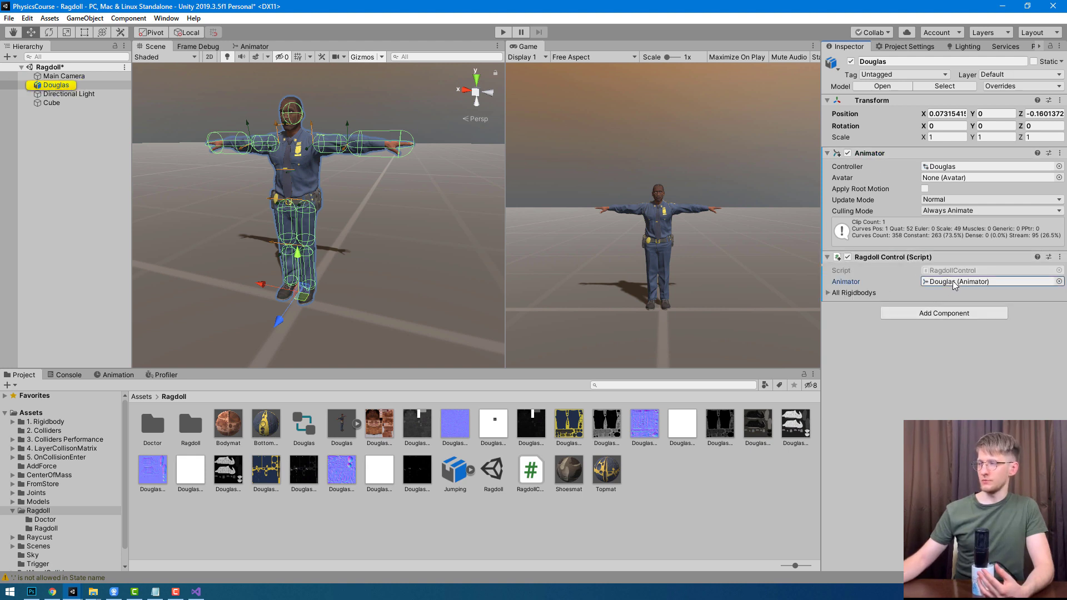
pyautogui.click(837, 293)
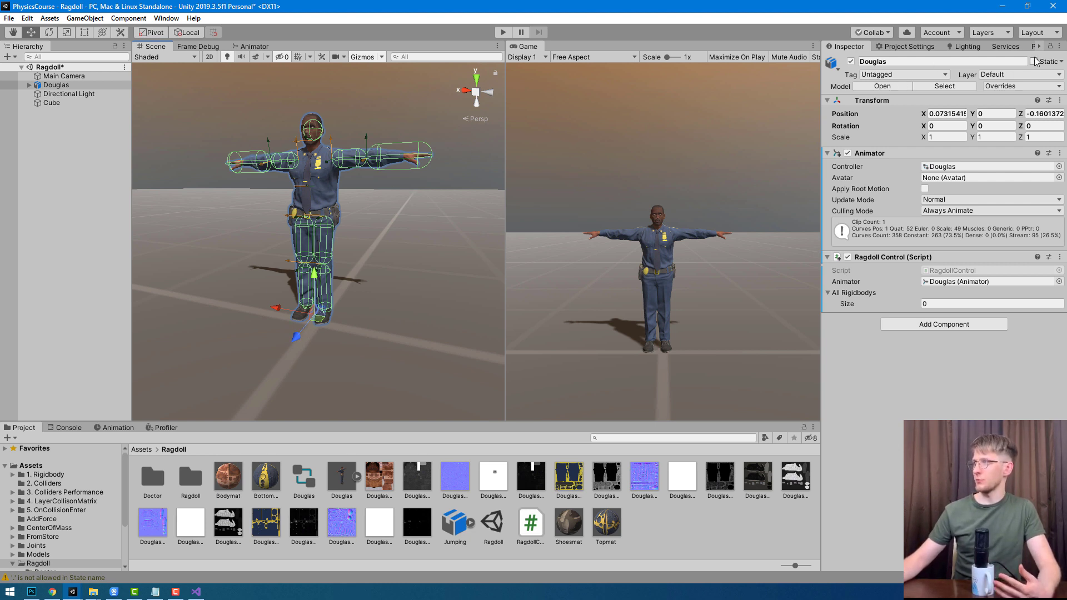
pyautogui.moveTo(819, 173); pyautogui.dragTo(765, 172)
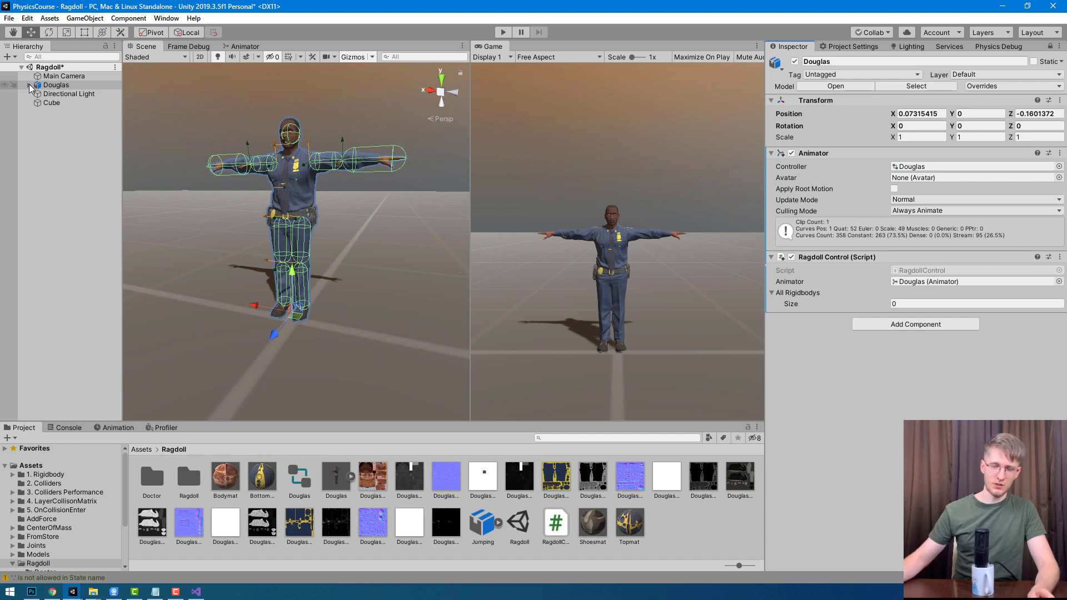
# Drag Douglas's 11 bone objects, mixamorig:Hips through Head and RightArm, into All Rigidbodys.
pyautogui.keyDown('alt'); pyautogui.click(31, 85); pyautogui.keyUp('alt')
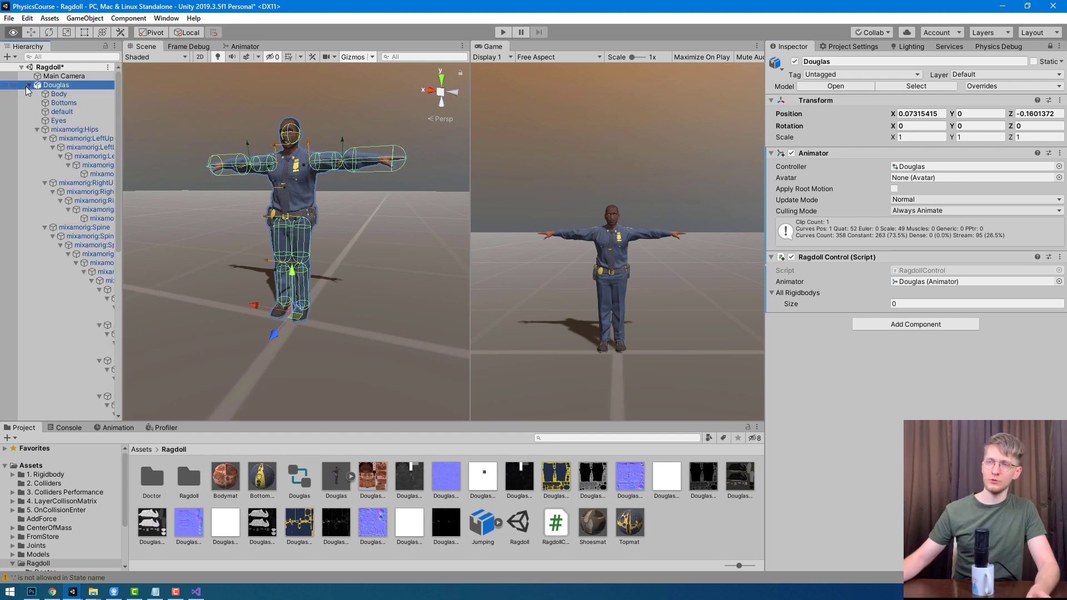
pyautogui.moveTo(122, 222); pyautogui.dragTo(297, 223)
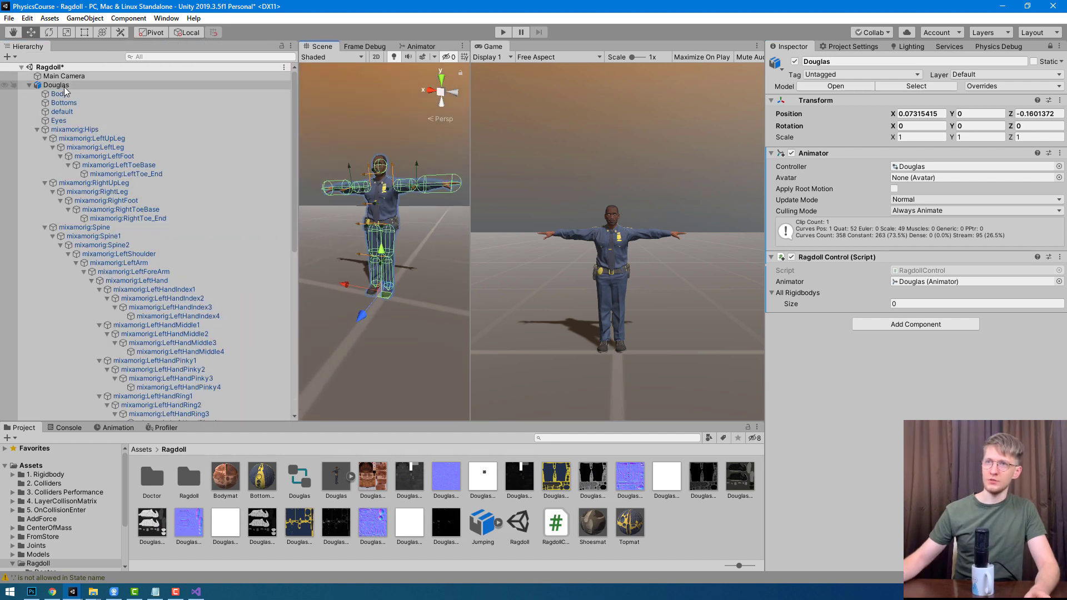
pyautogui.scroll(-8, 135, 389)
pyautogui.scroll(-5, 135, 397)
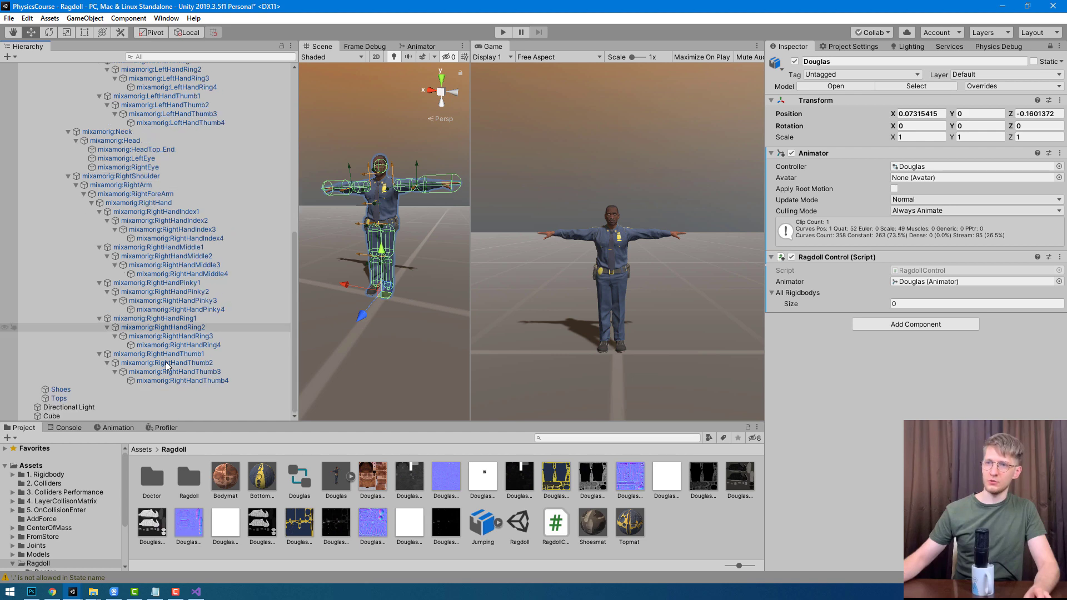
pyautogui.keyDown('shift'); pyautogui.click(134, 400); pyautogui.keyUp('shift')
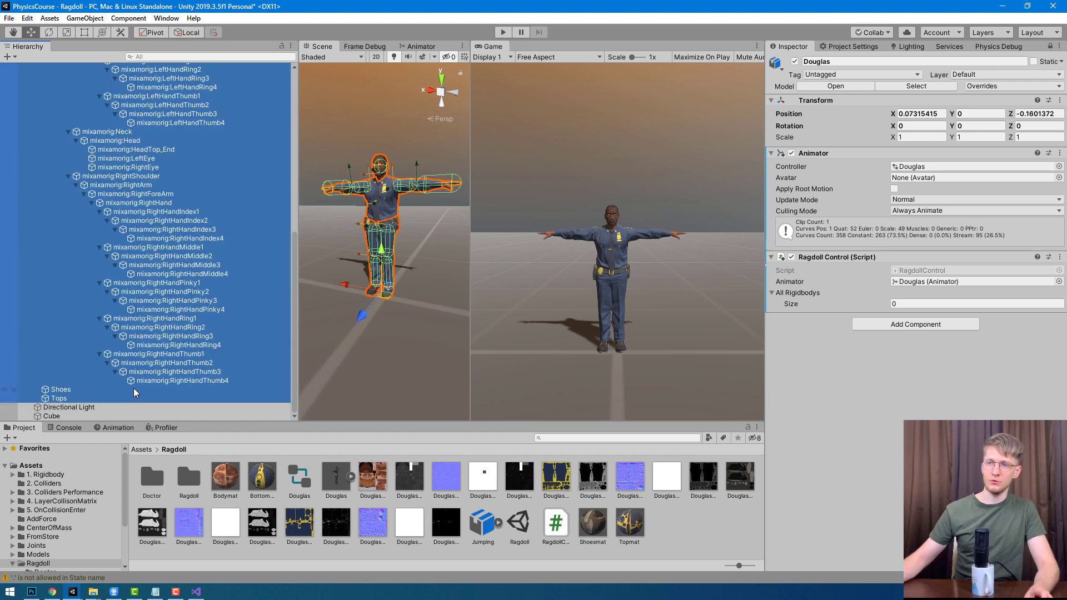
pyautogui.scroll(10, 69, 114)
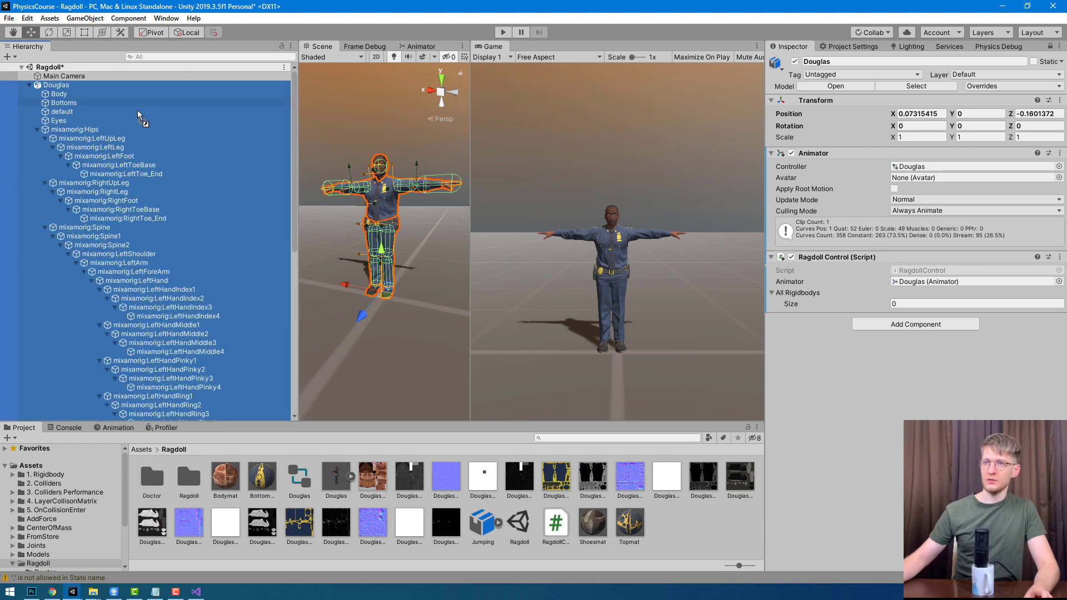
pyautogui.moveTo(139, 115)
pyautogui.mouseDown()
pyautogui.moveTo(792, 300)
pyautogui.moveTo(809, 295)
pyautogui.mouseUp()
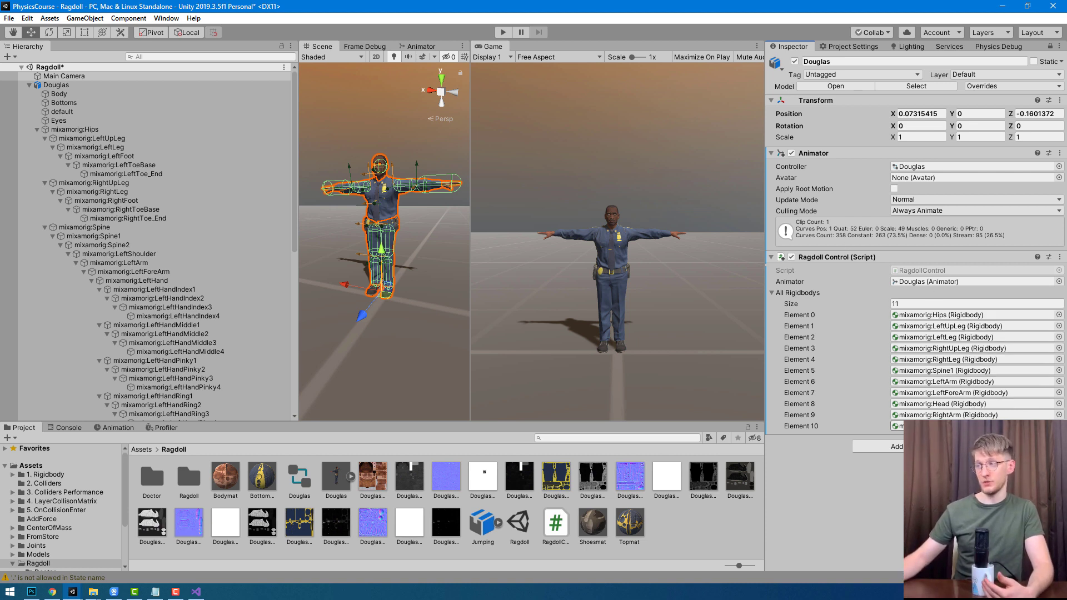
# Enter Play mode, hit Space so the Douglas ragdolls collapse, then select a fallen one.
pyautogui.hotkey('ctrl', 'p')
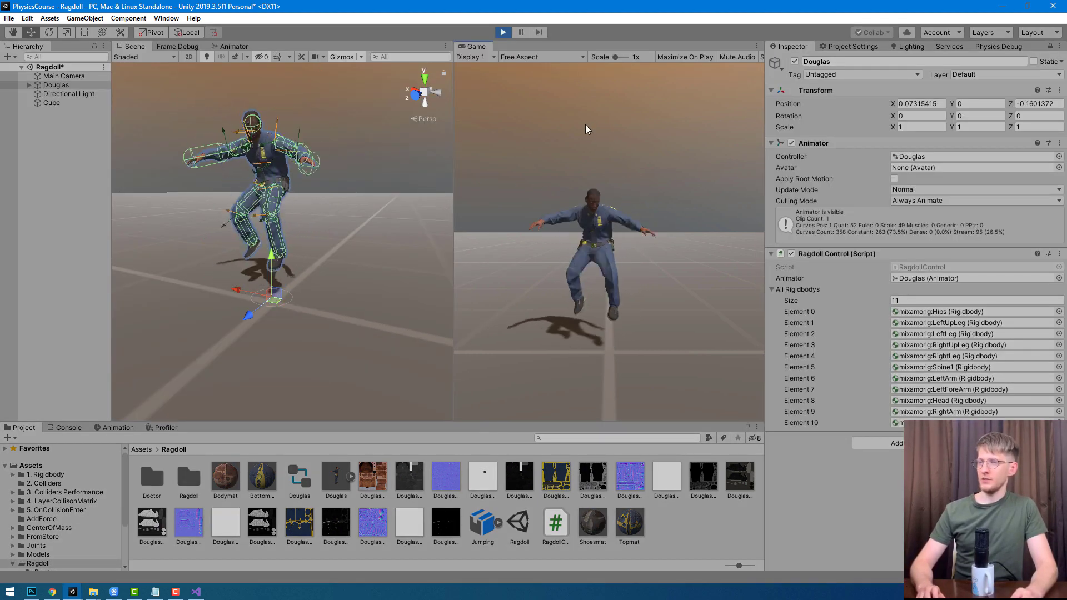
pyautogui.press('space')
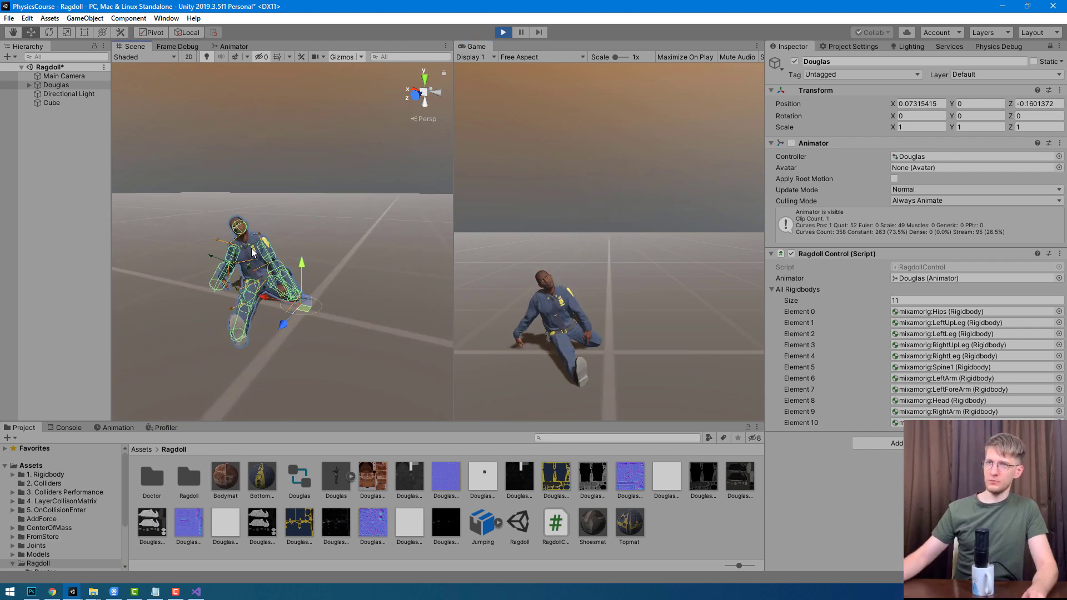
pyautogui.click(261, 256)
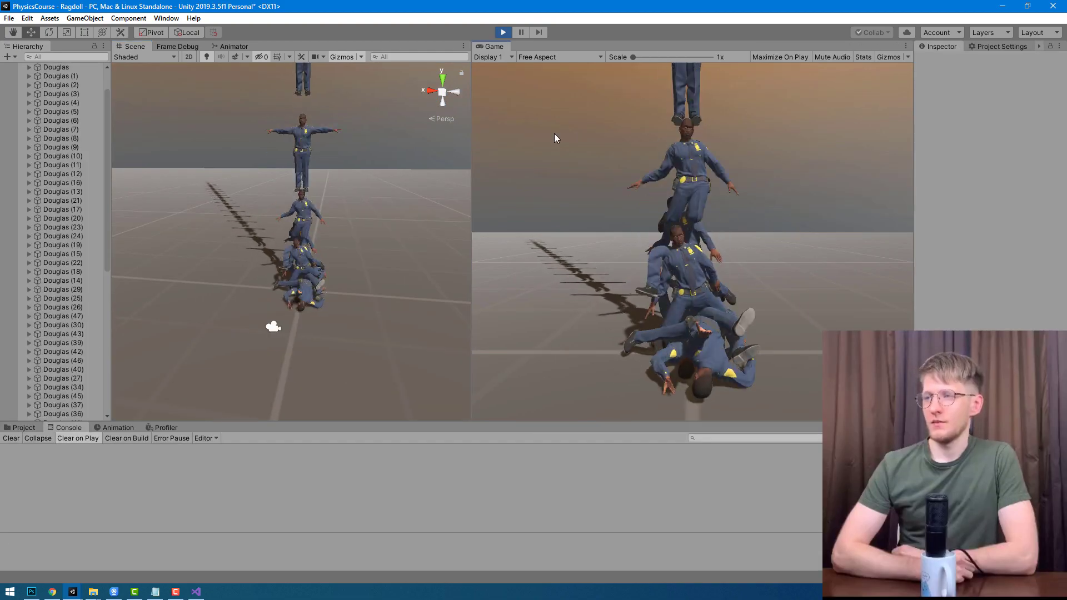